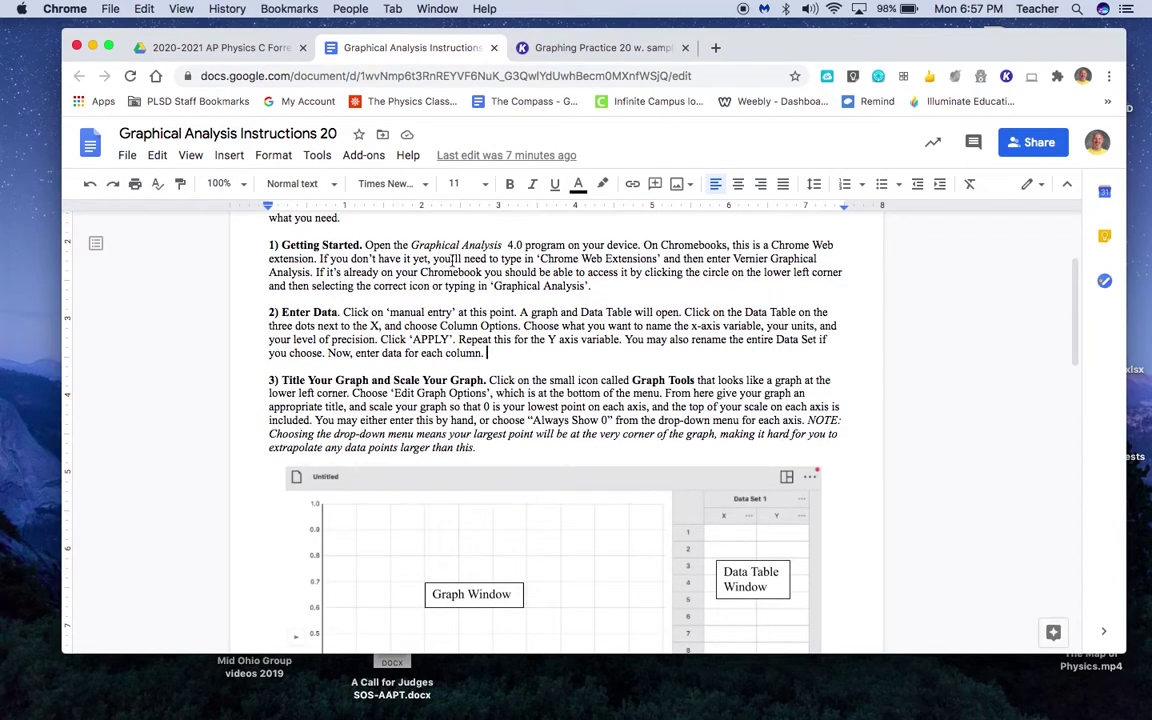
Look through the Graphical Analysis instructions document, from the introduction to the sections on curve fitting and saving.
scroll(452, 260, up, 1)
scroll(452, 260, up, 2)
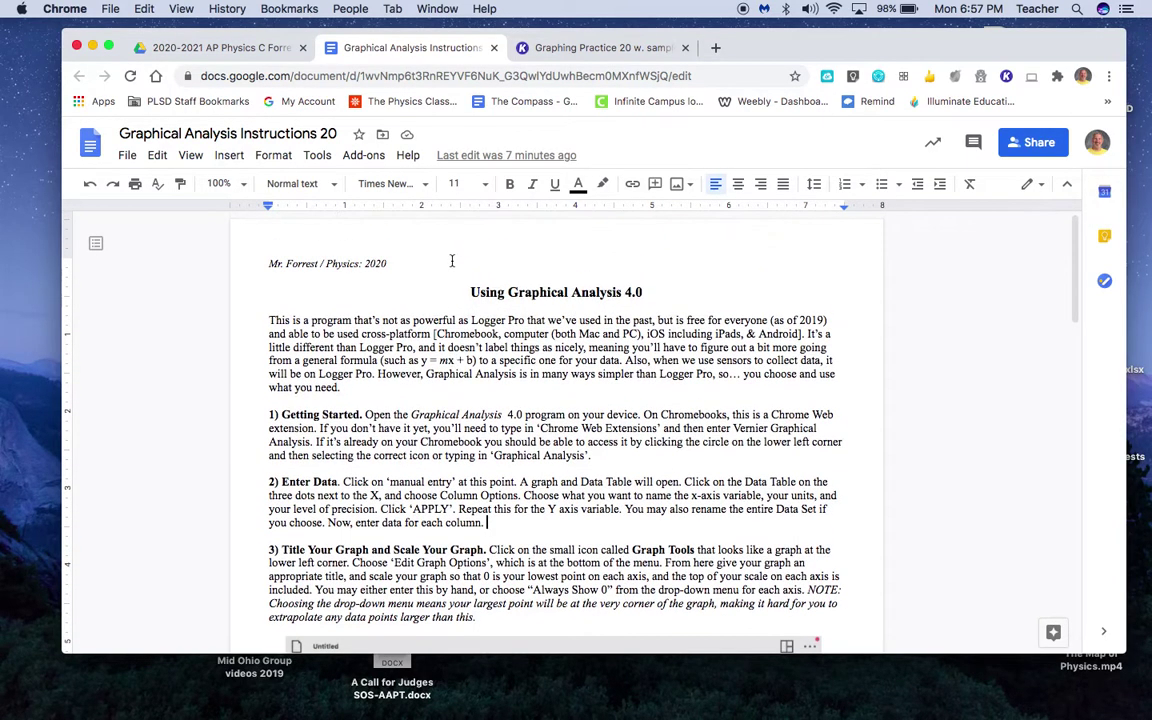
scroll(463, 432, down, 10)
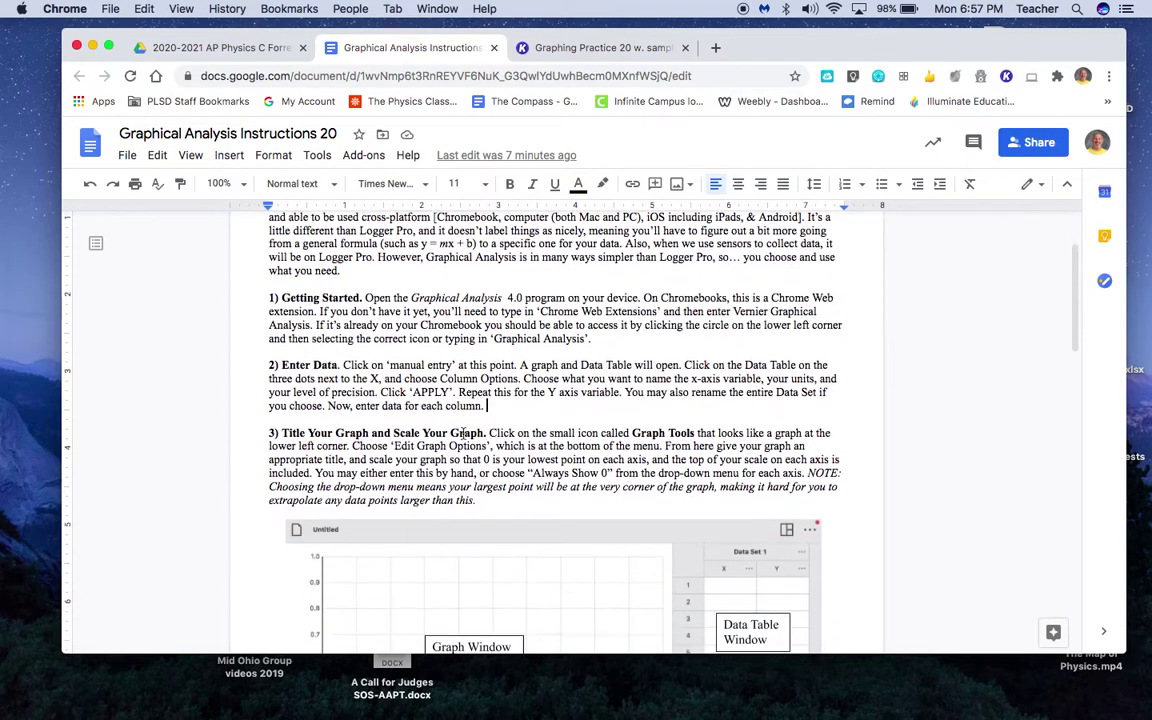
scroll(463, 432, down, 10)
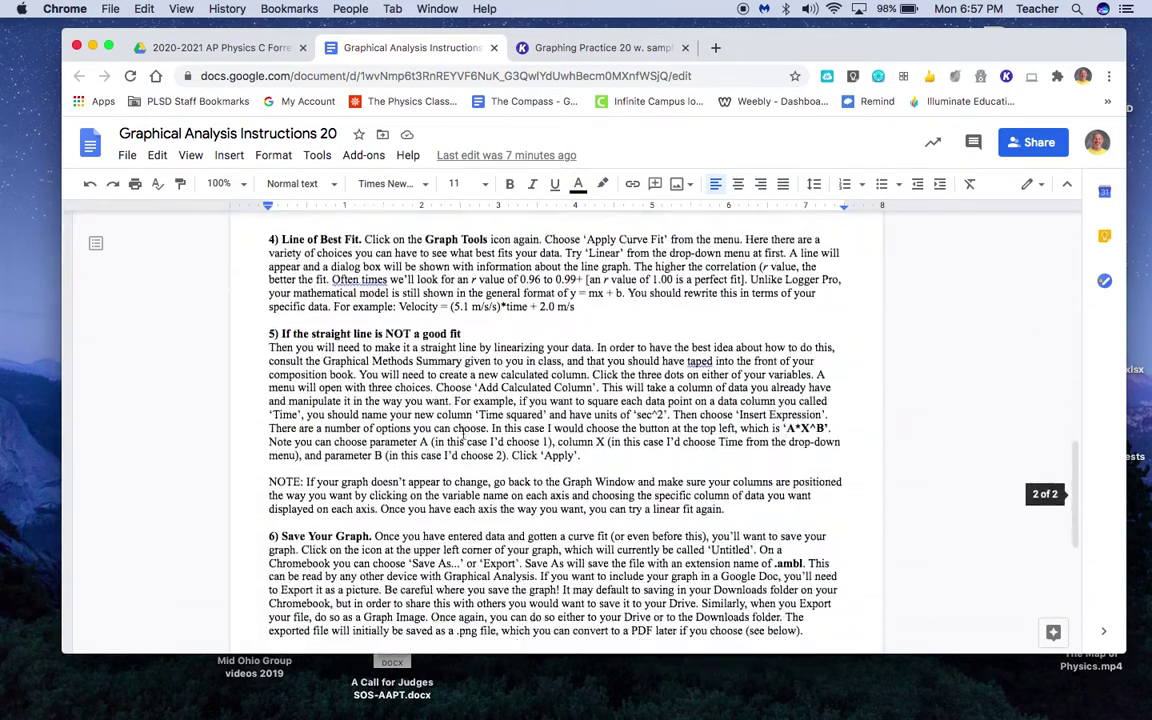
scroll(463, 432, up, 15)
scroll(463, 433, up, 2)
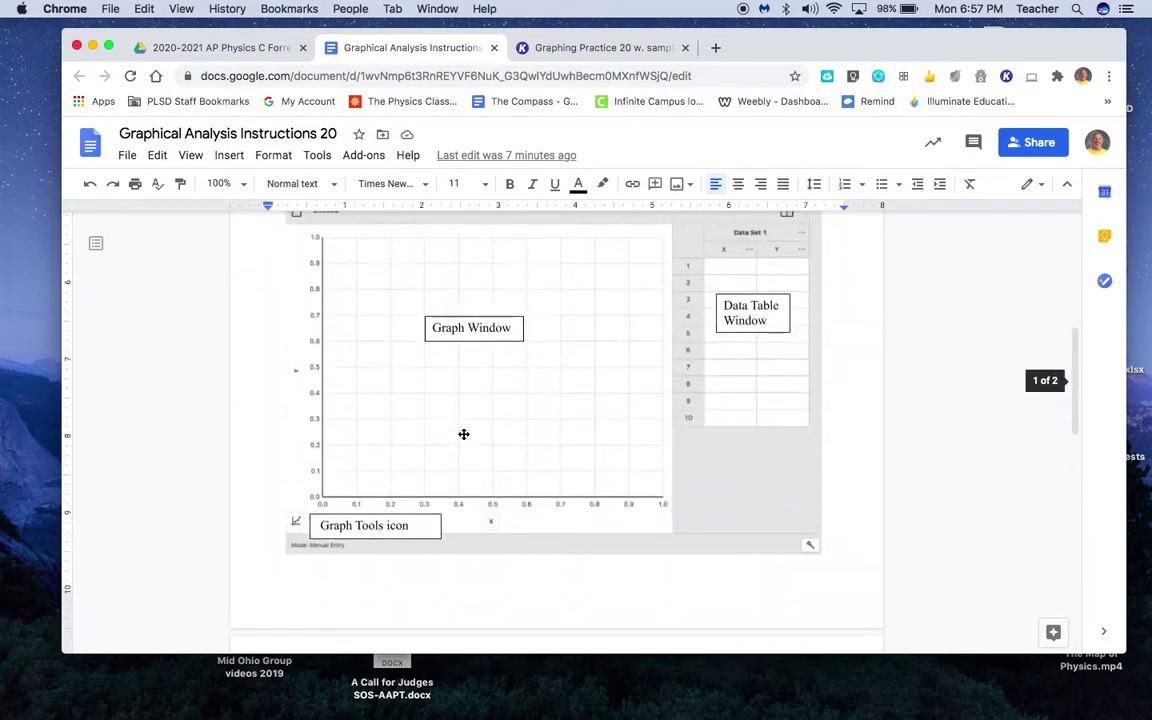
scroll(463, 433, down, 3)
scroll(463, 432, up, 15)
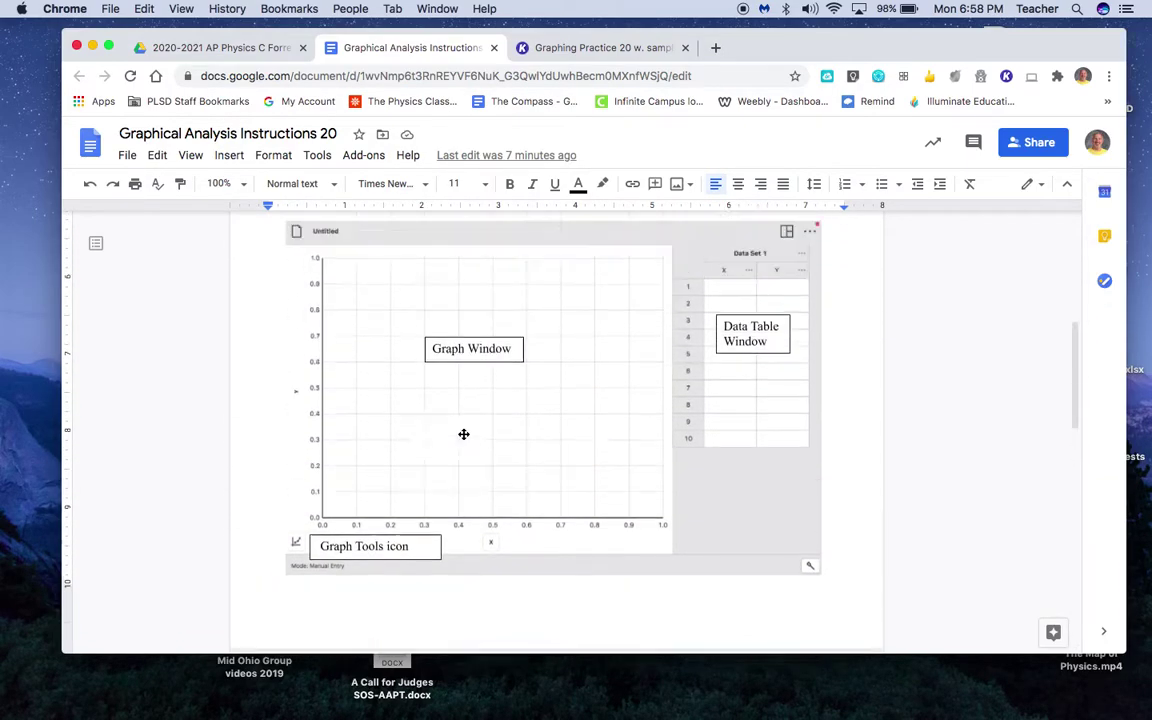
Review the data sets and the handwritten sample data in the Graphing Practice worksheet PDF.
click(565, 50)
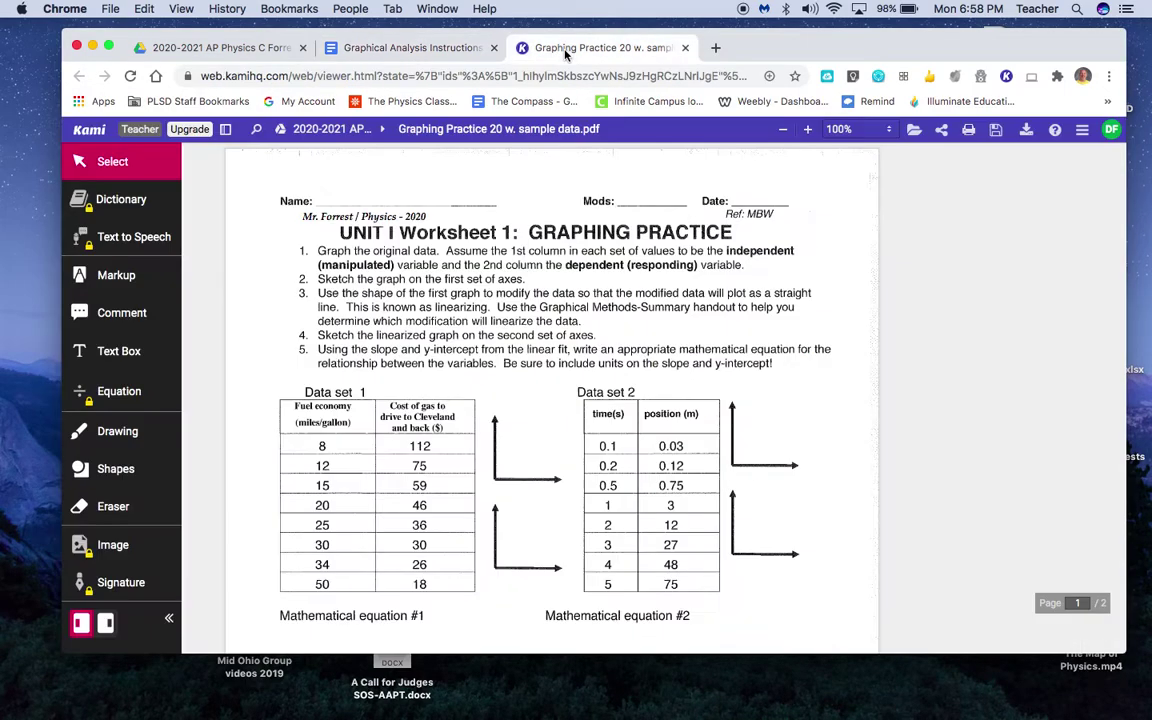
scroll(475, 410, down, 10)
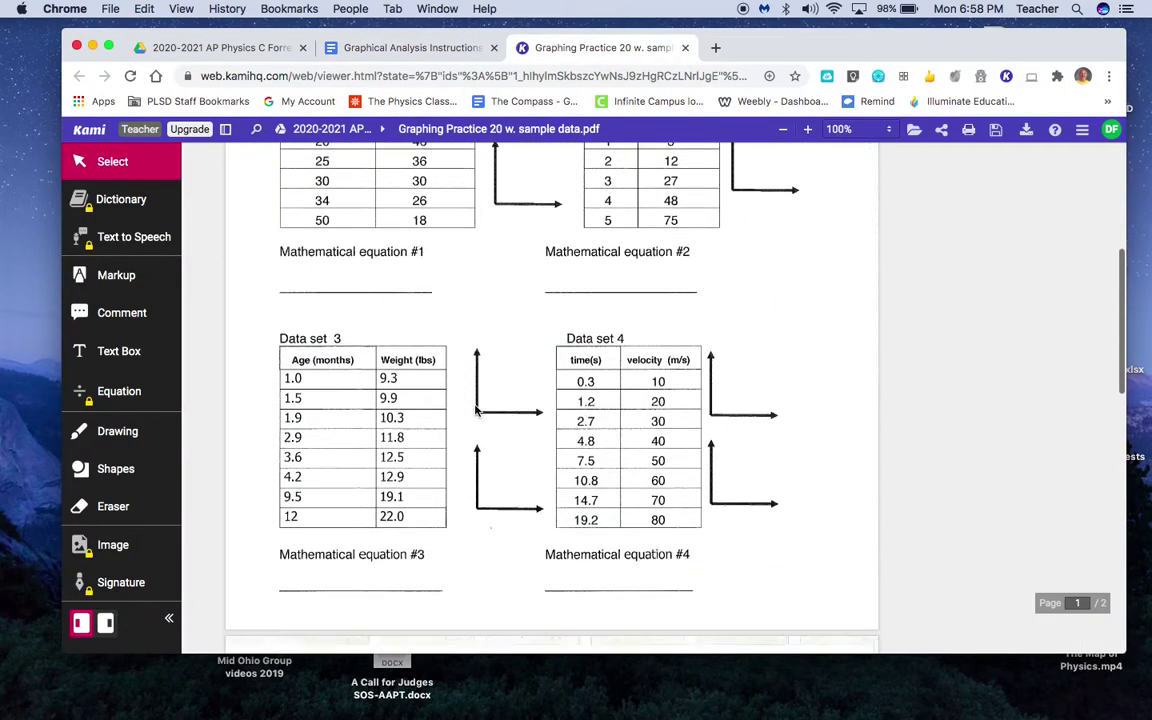
scroll(475, 410, down, 6)
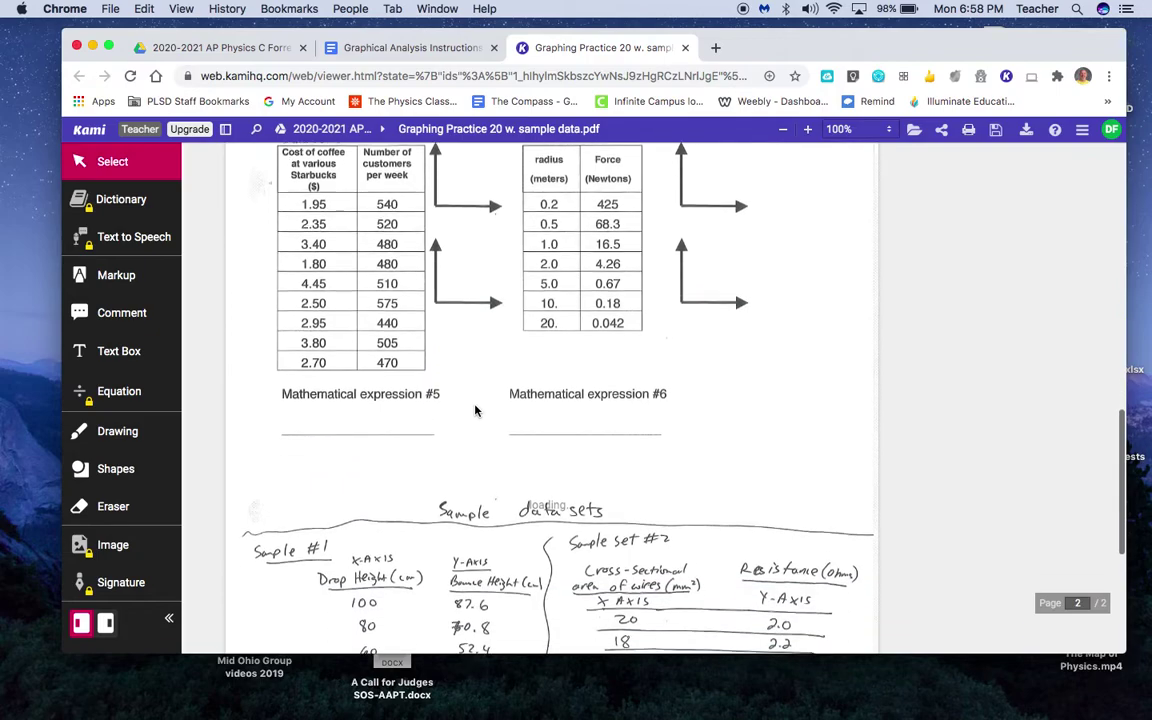
scroll(475, 410, up, 15)
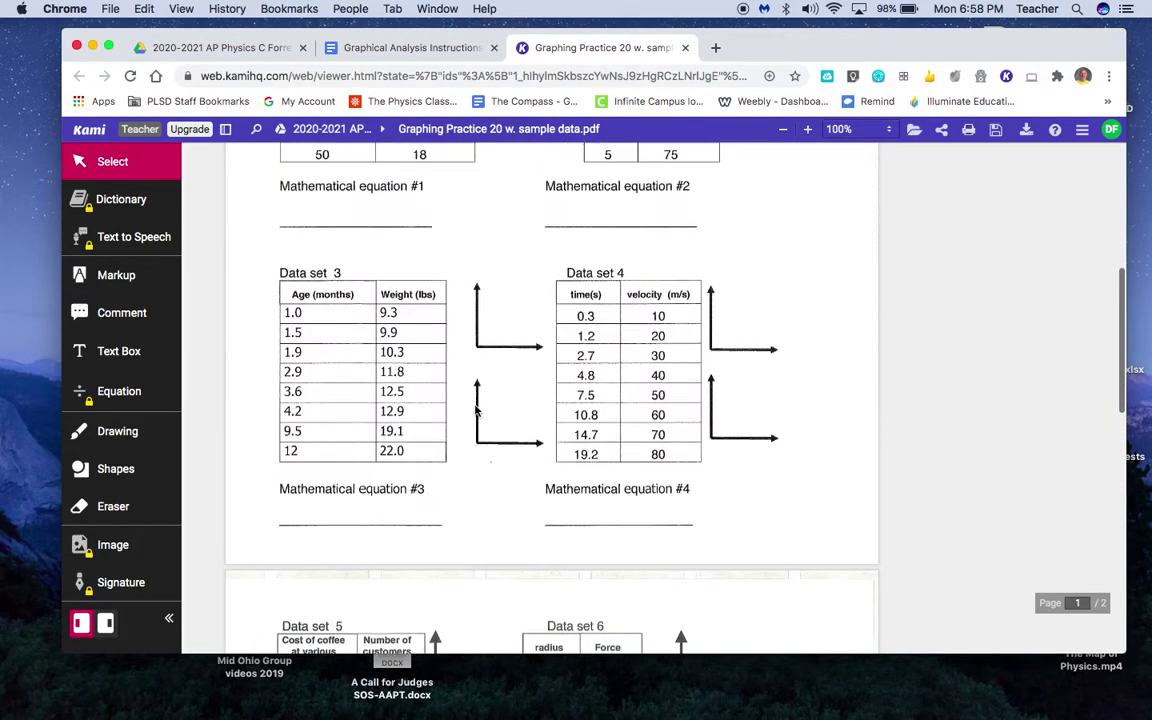
Return to the Graphical Analysis instructions and read the Getting Started, Enter Data and graph-scaling sections.
click(391, 55)
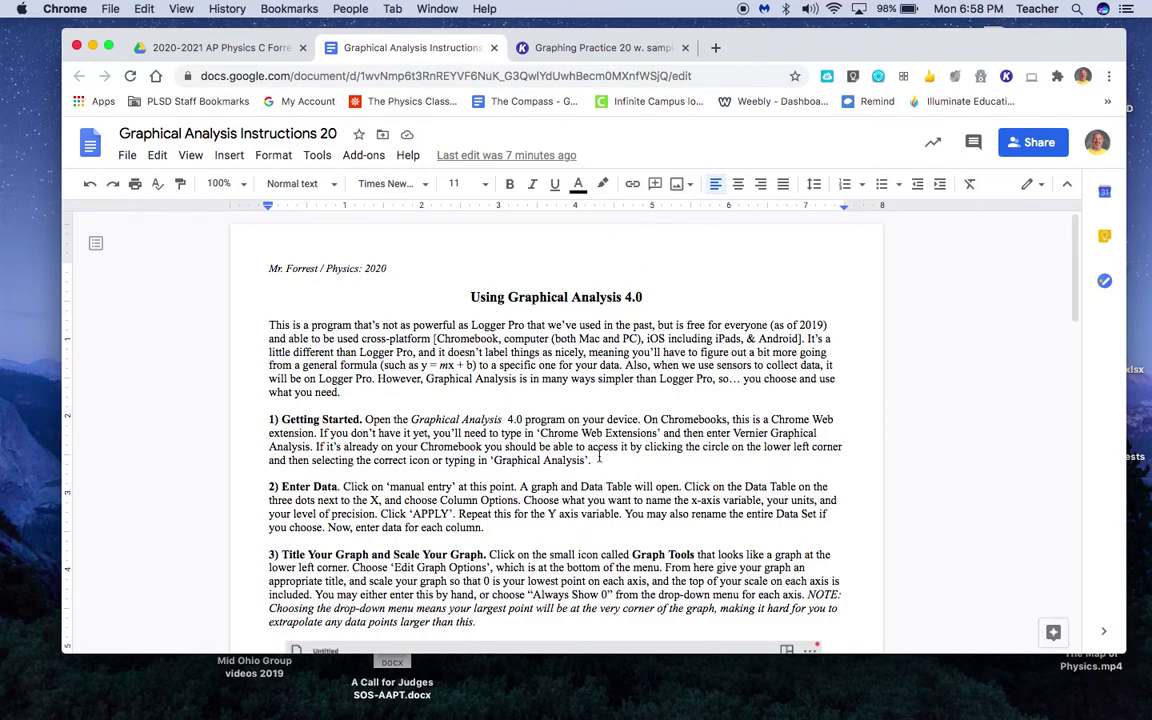
scroll(646, 436, down, 3)
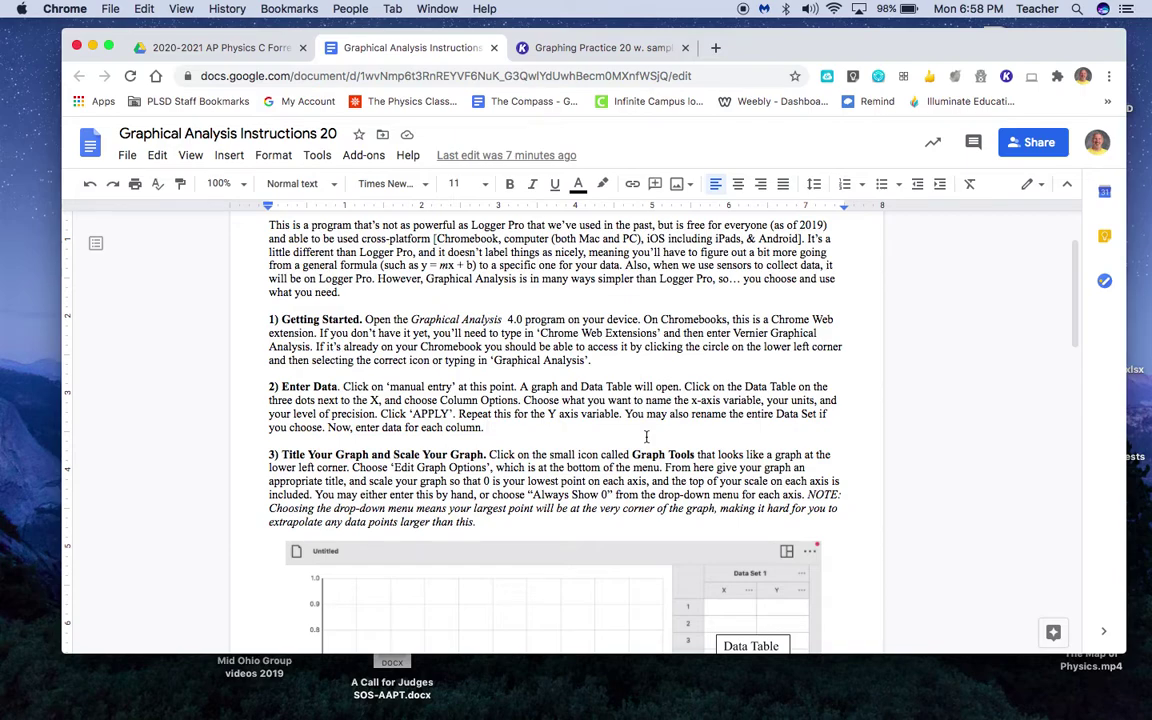
click(646, 437)
scroll(385, 292, down, 5)
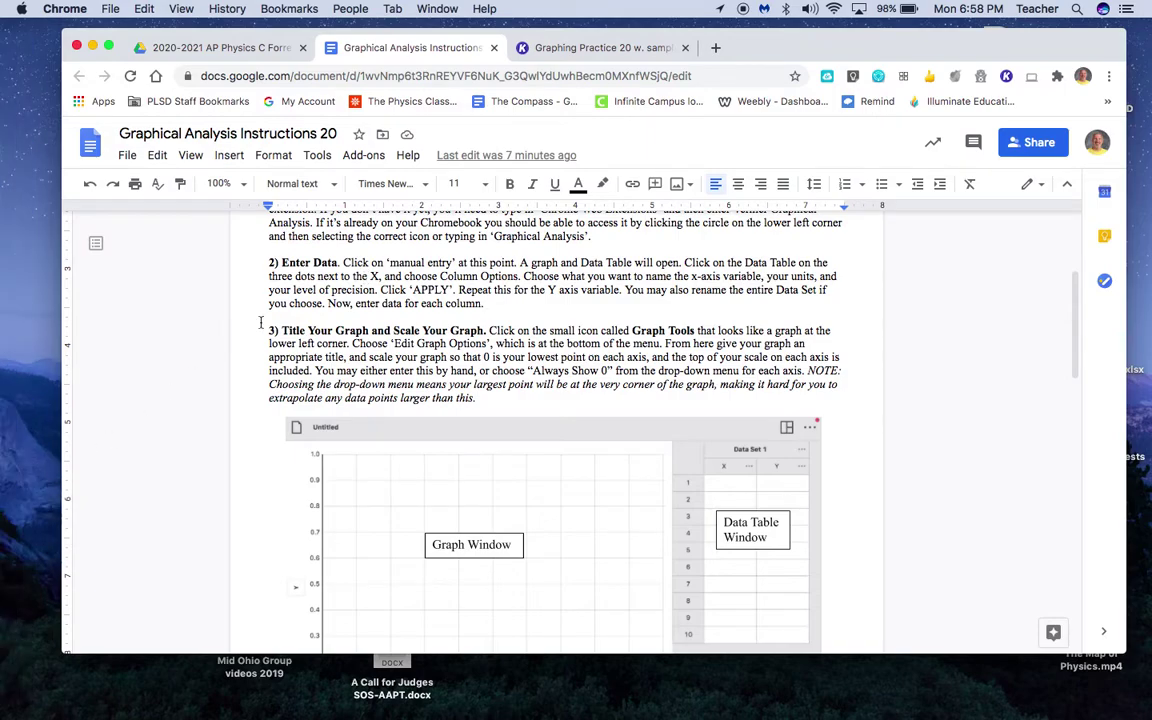
scroll(382, 225, up, 2)
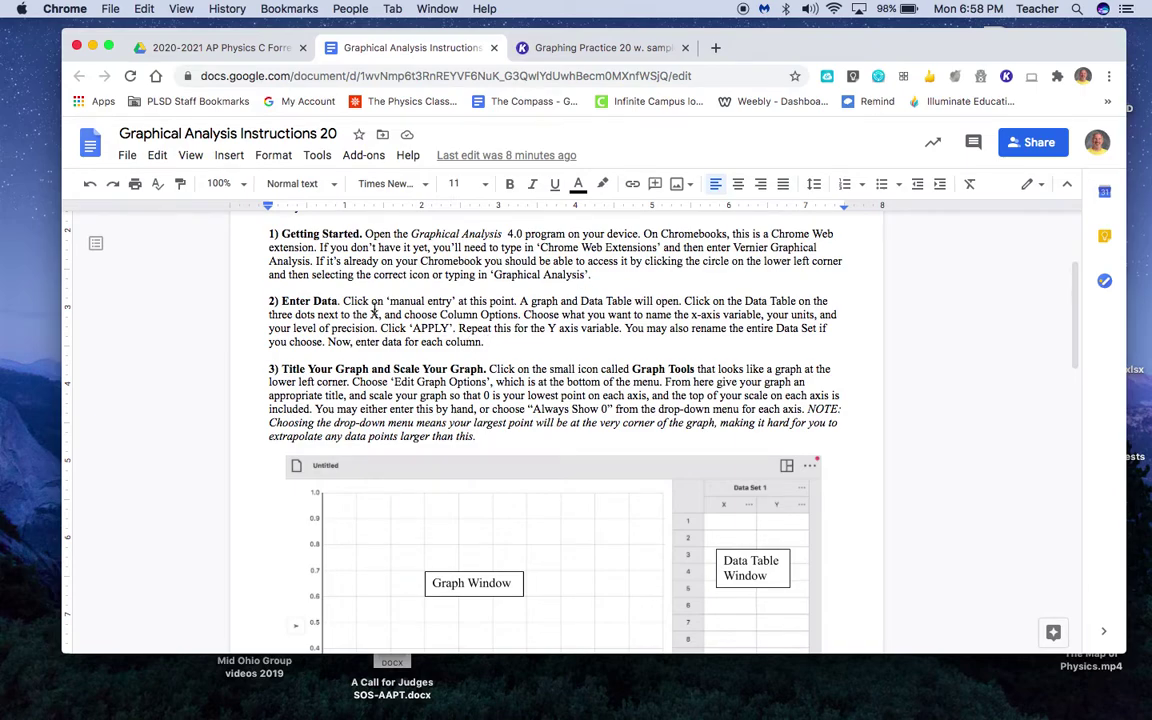
Switch to Vernier Graphical Analysis and start a new Manual Entry experiment.
mouse_move(8, 550)
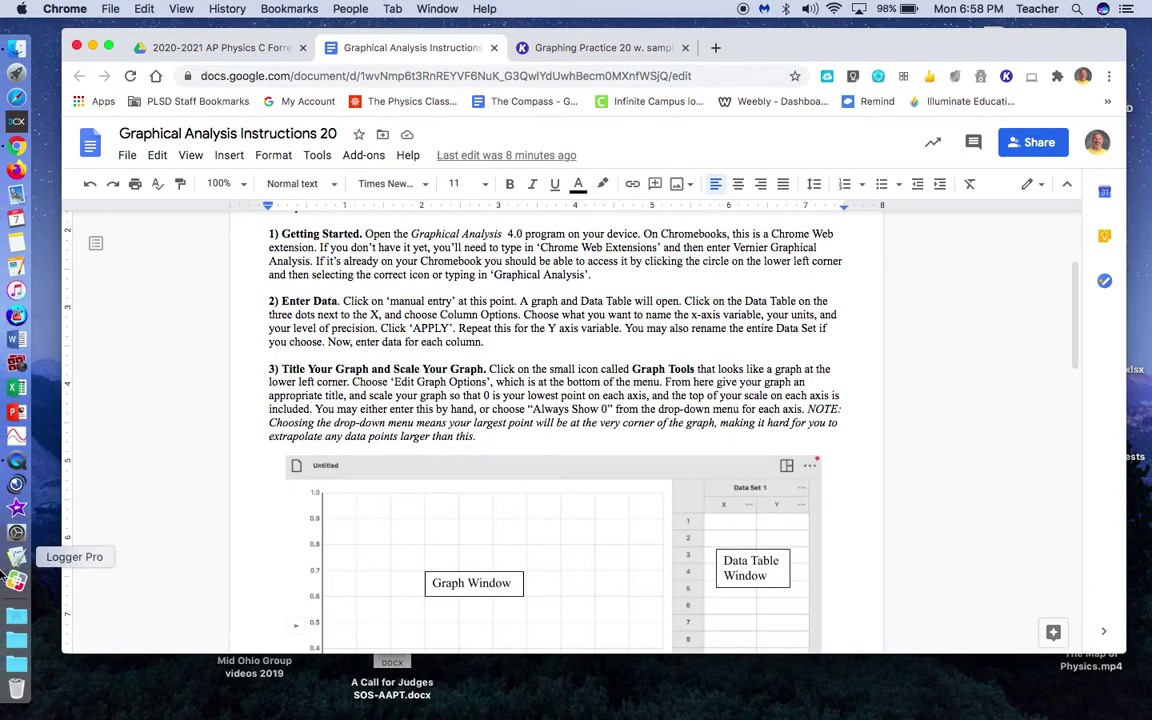
click(16, 436)
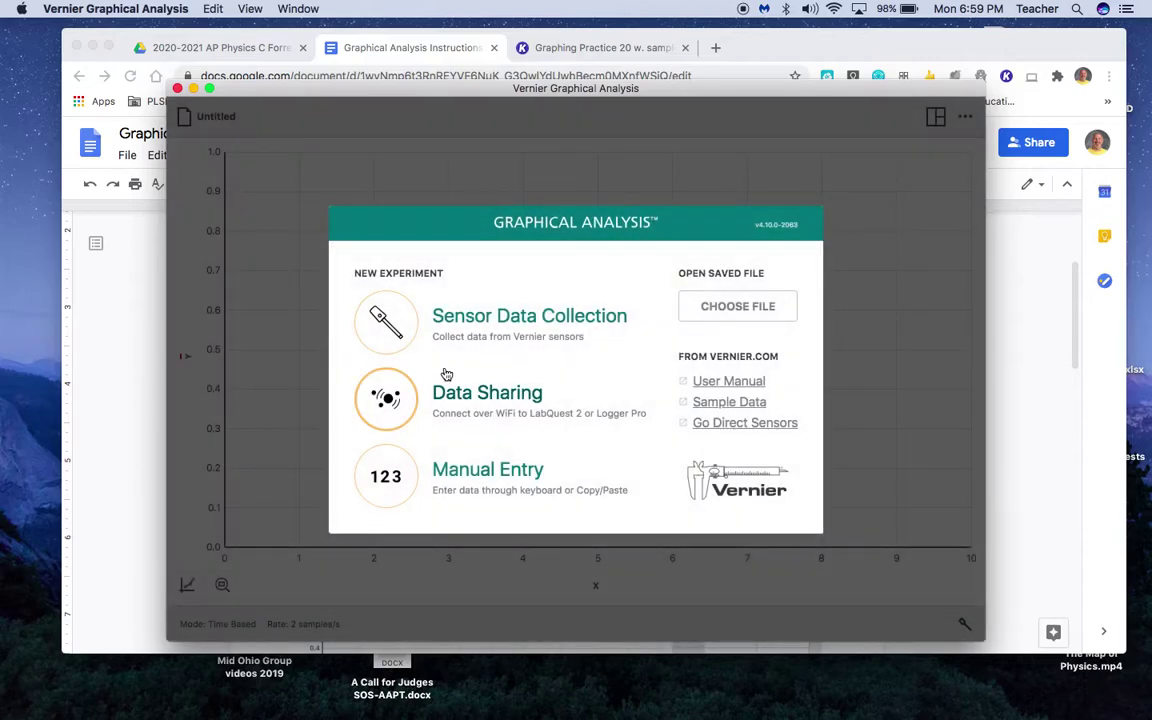
click(474, 477)
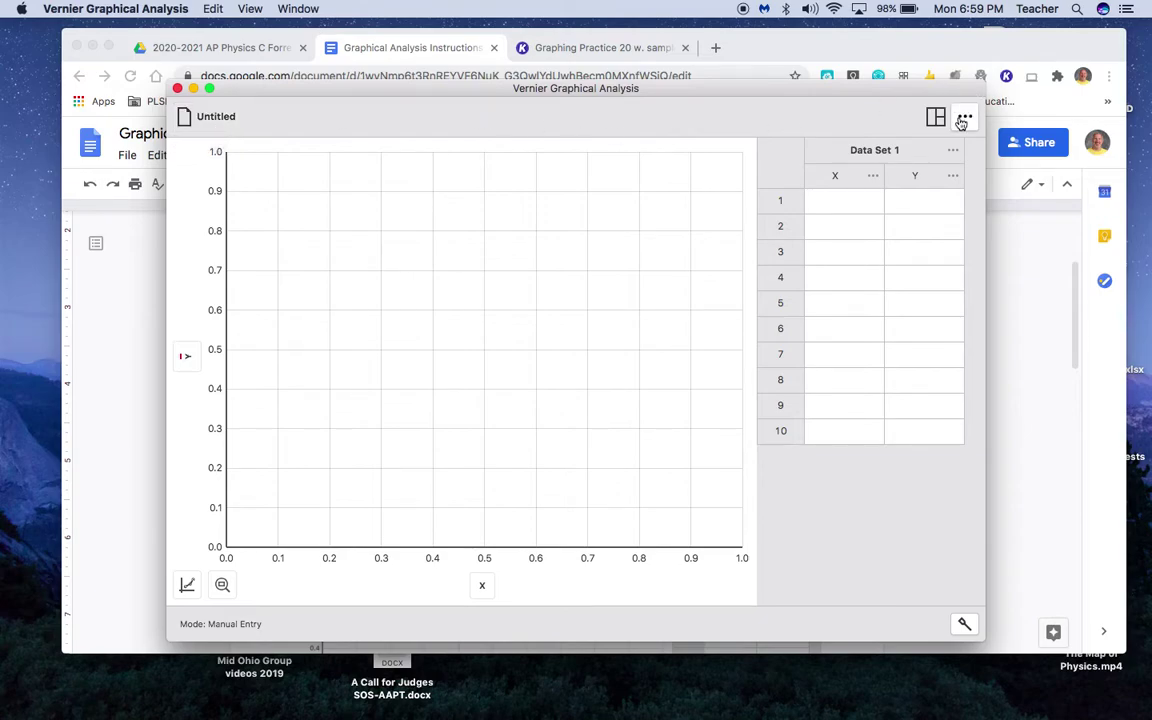
Save the experiment to the Desktop, naming the file "Sample Data Set 1" followed by the teacher's surname and 2020.
click(185, 115)
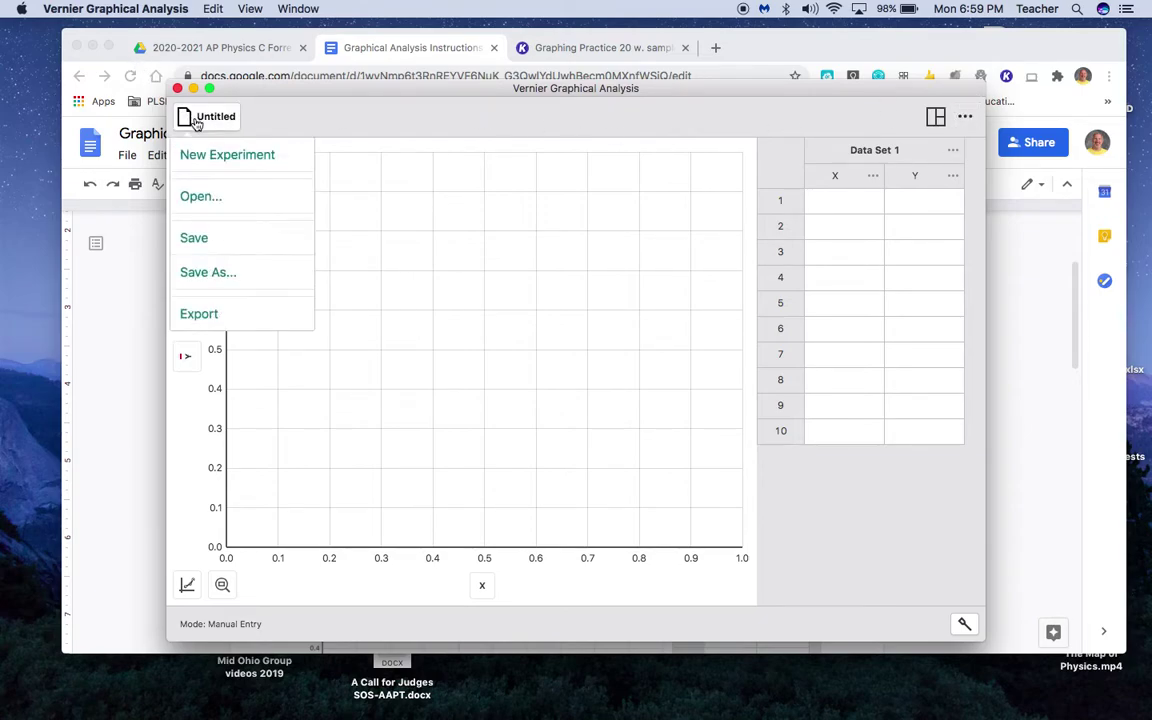
click(236, 273)
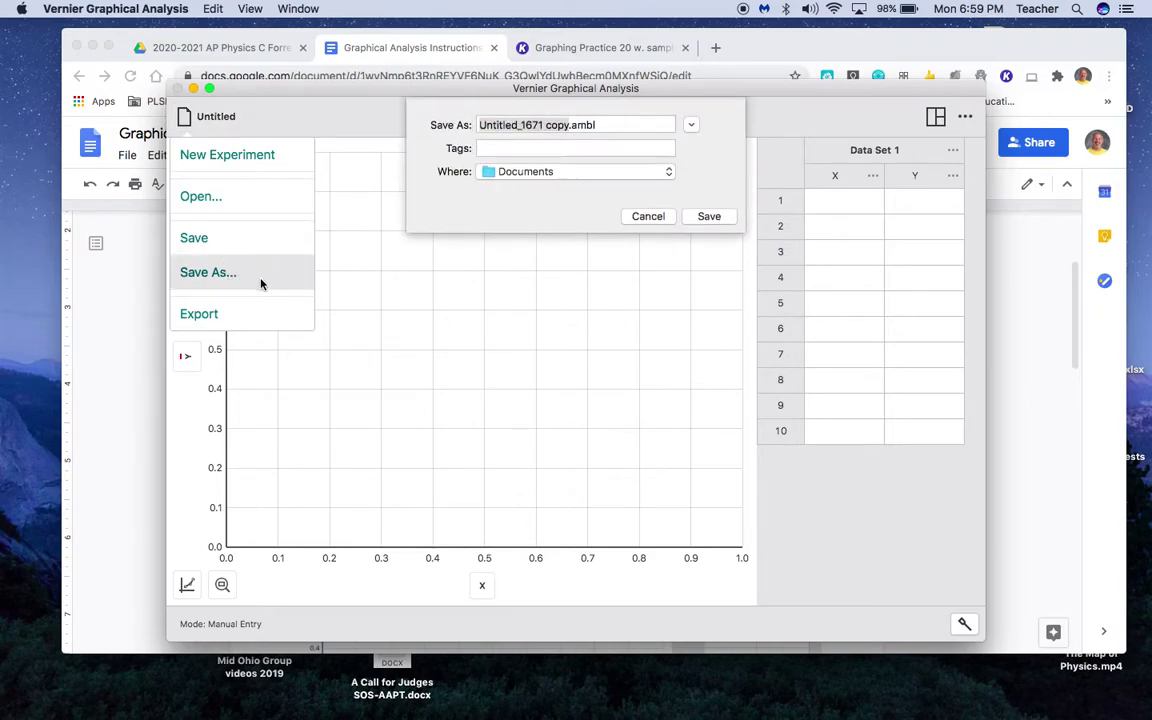
text(Sample )
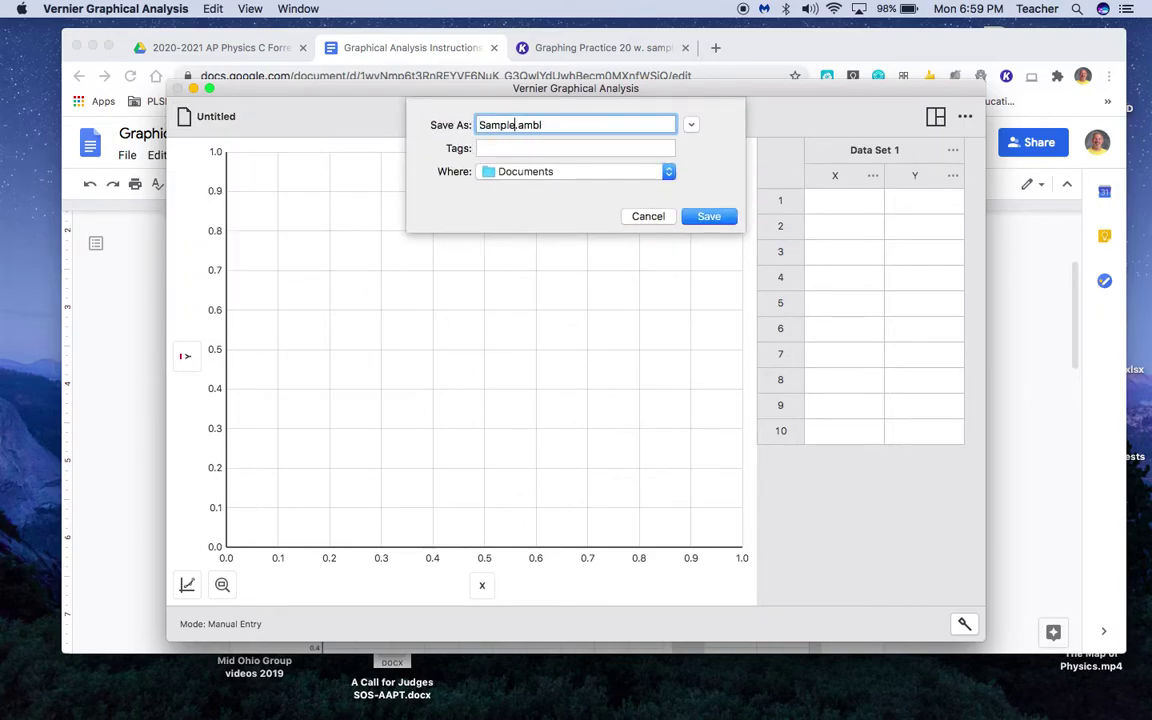
text(Data)
key(BackSpace)
key(BackSpace)
key(BackSpace)
text(ata Set 1 Forrest 2020)
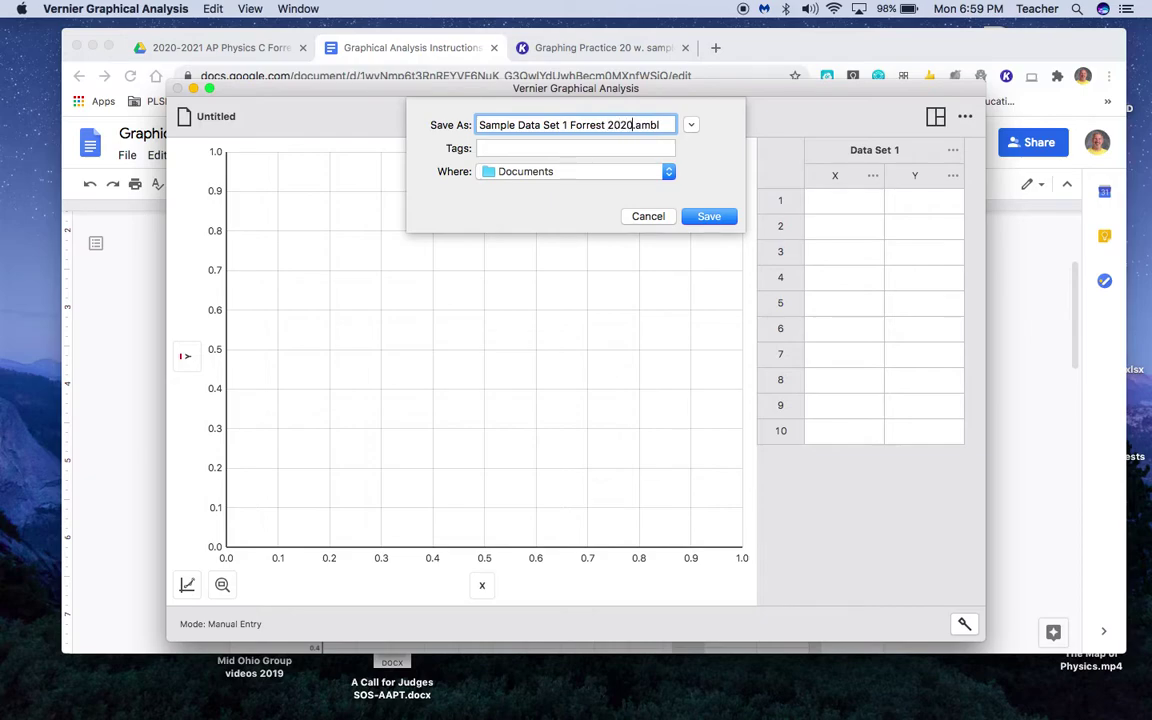
click(555, 178)
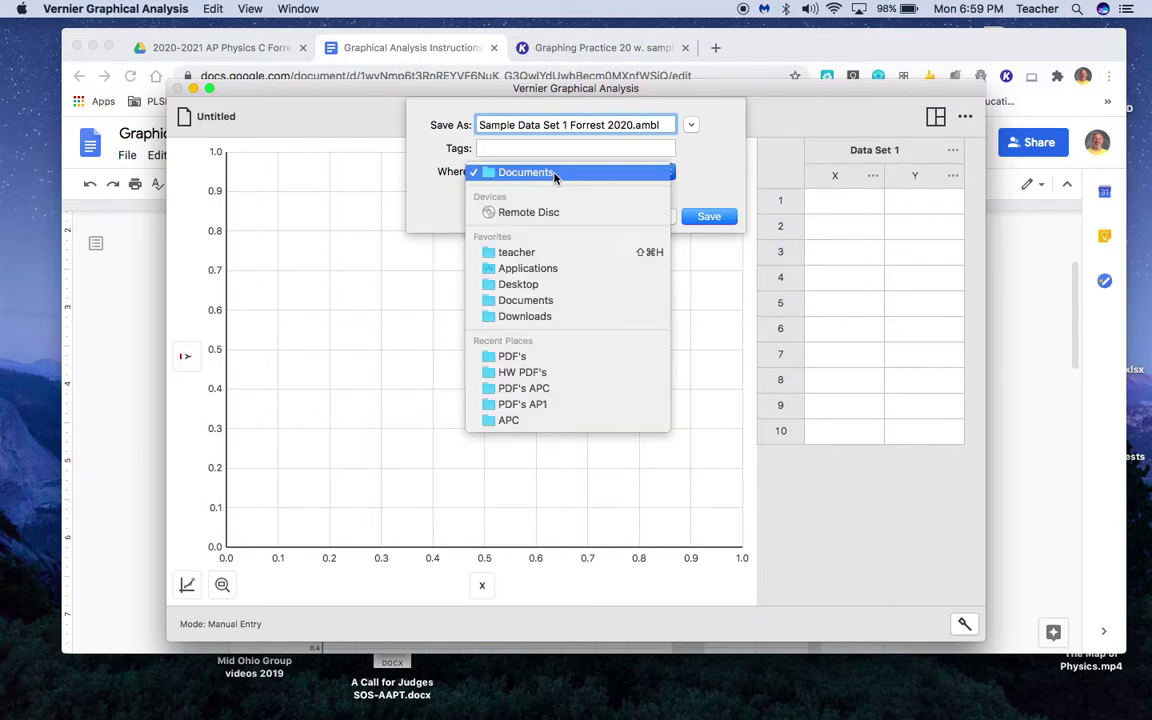
click(540, 288)
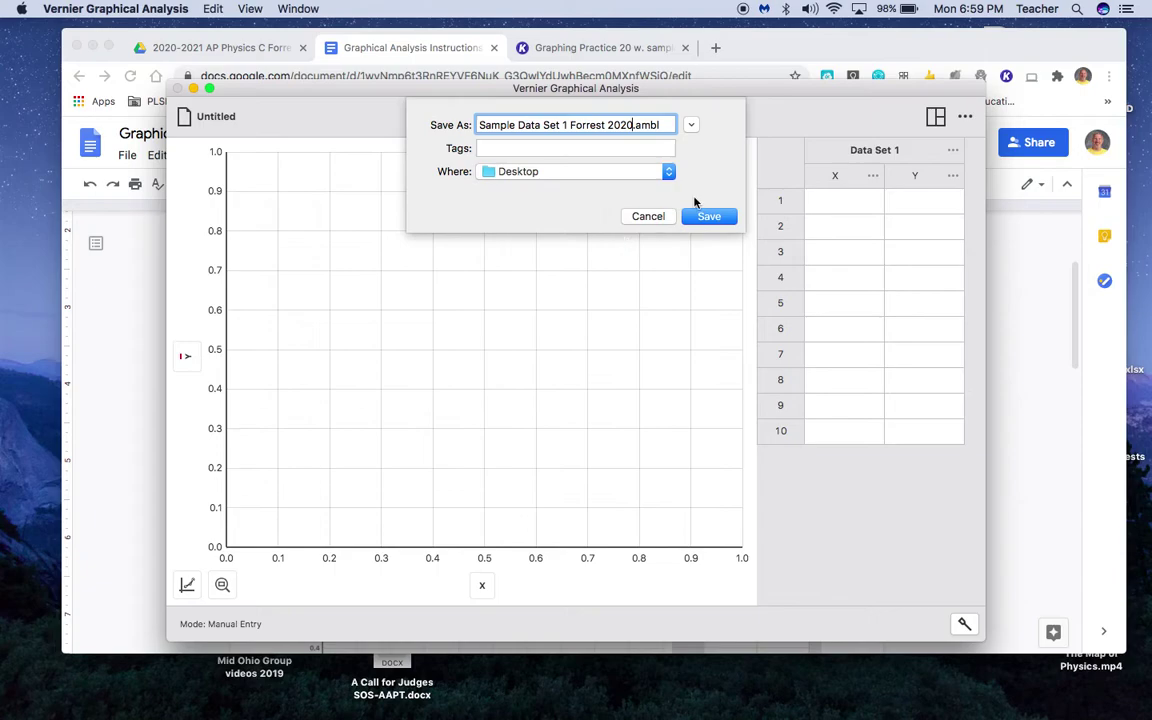
click(700, 217)
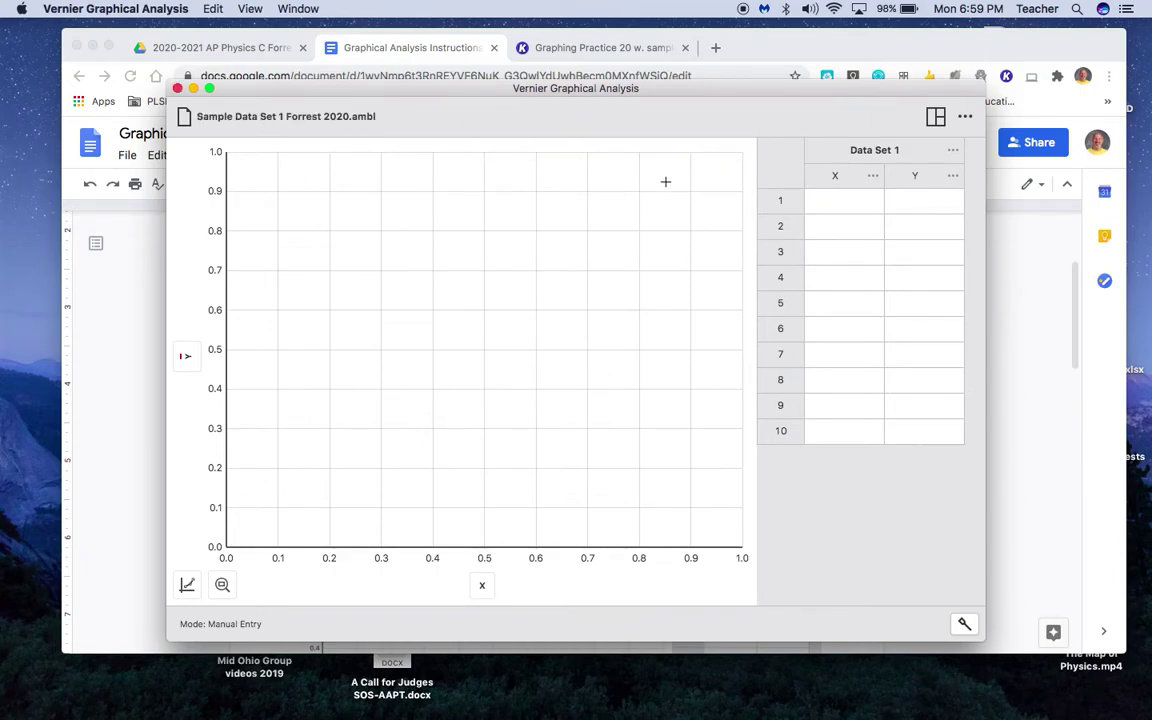
Try the Meter and 2 Graphs layouts, restoring the Graph and Table layout after each.
click(937, 120)
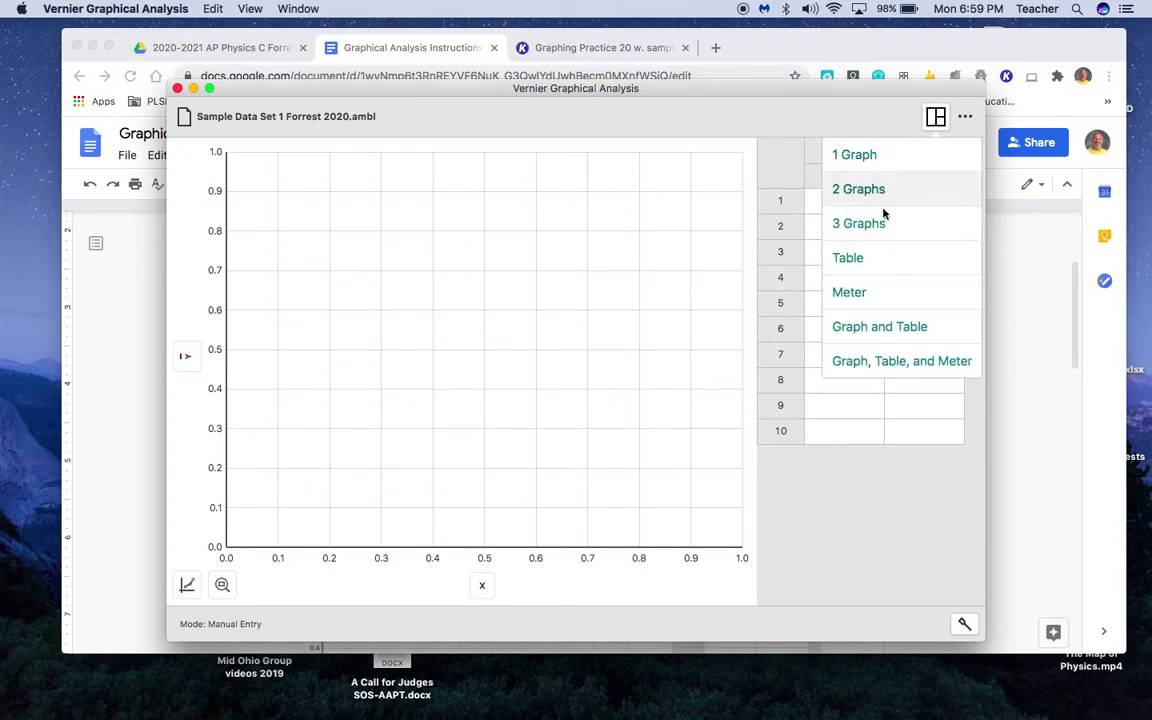
click(883, 290)
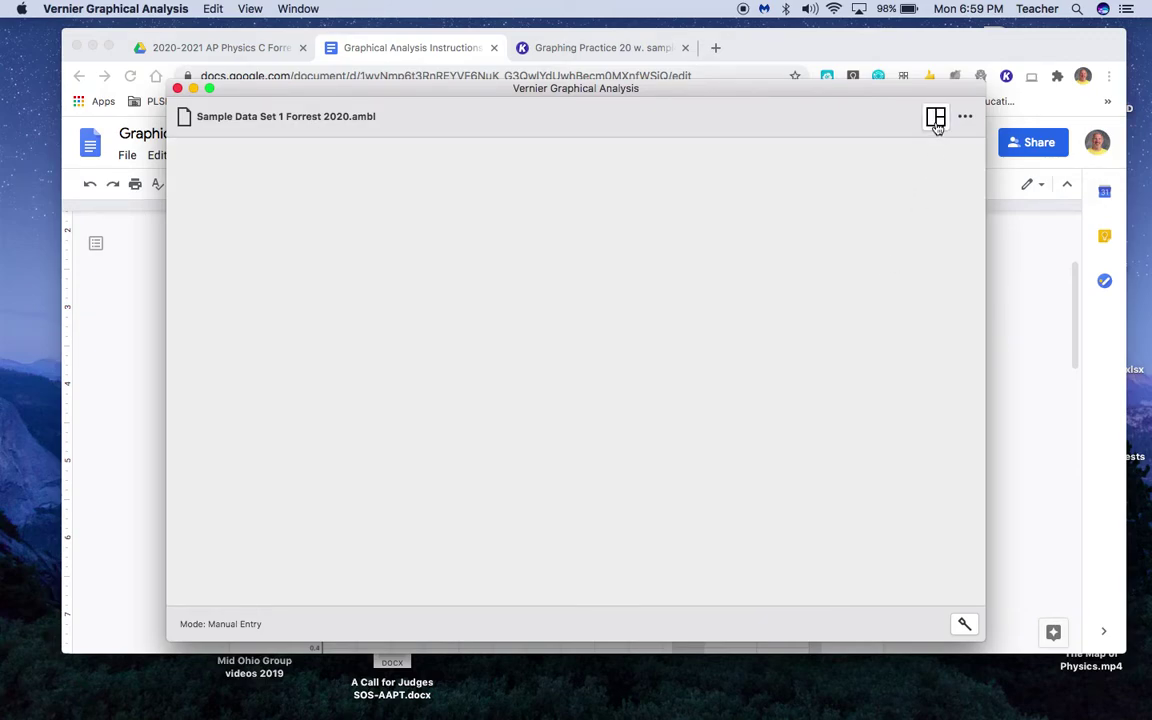
click(936, 119)
click(876, 328)
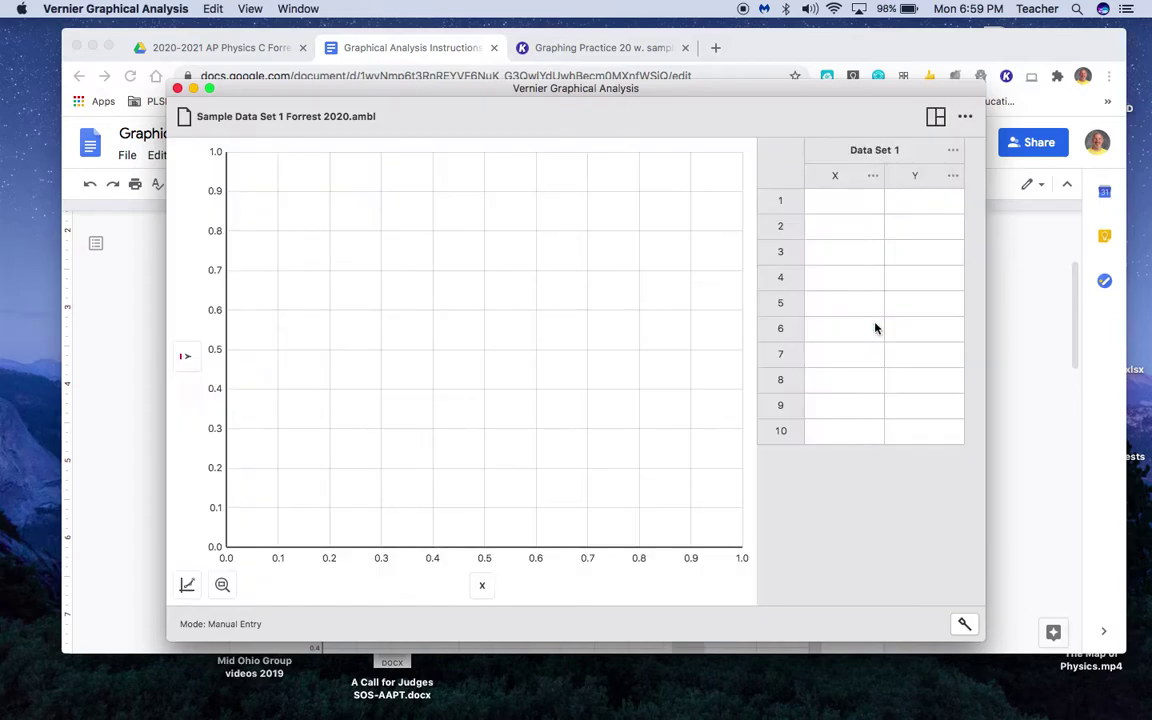
click(935, 118)
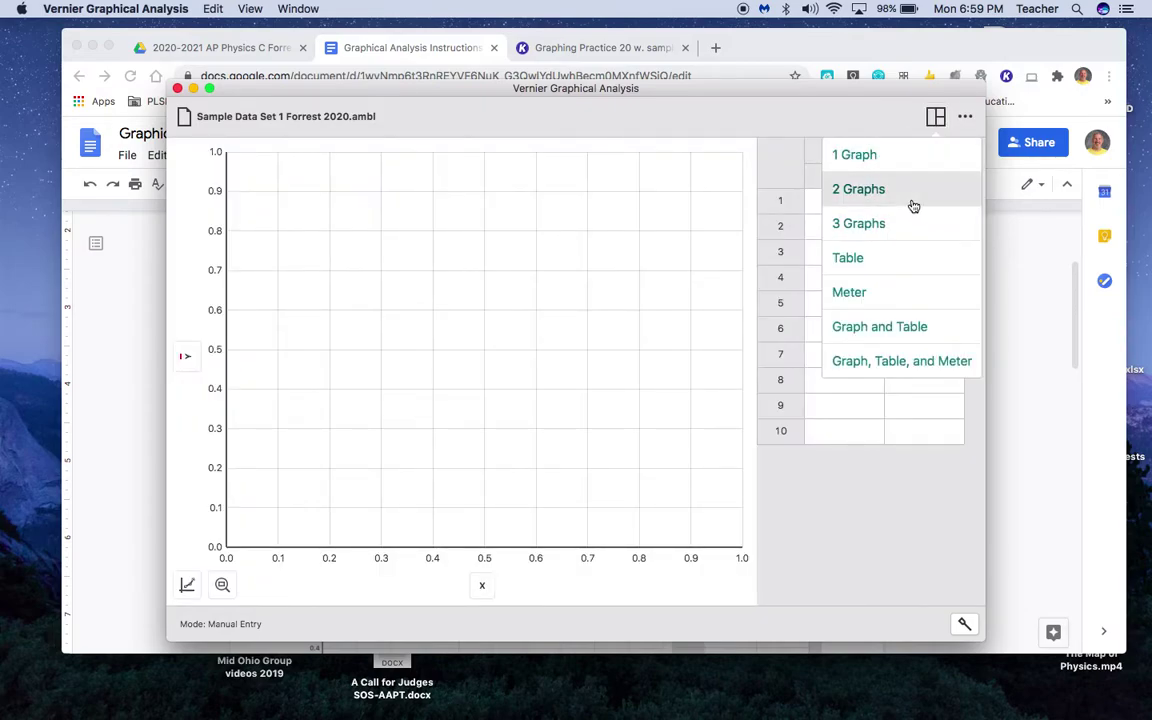
click(912, 200)
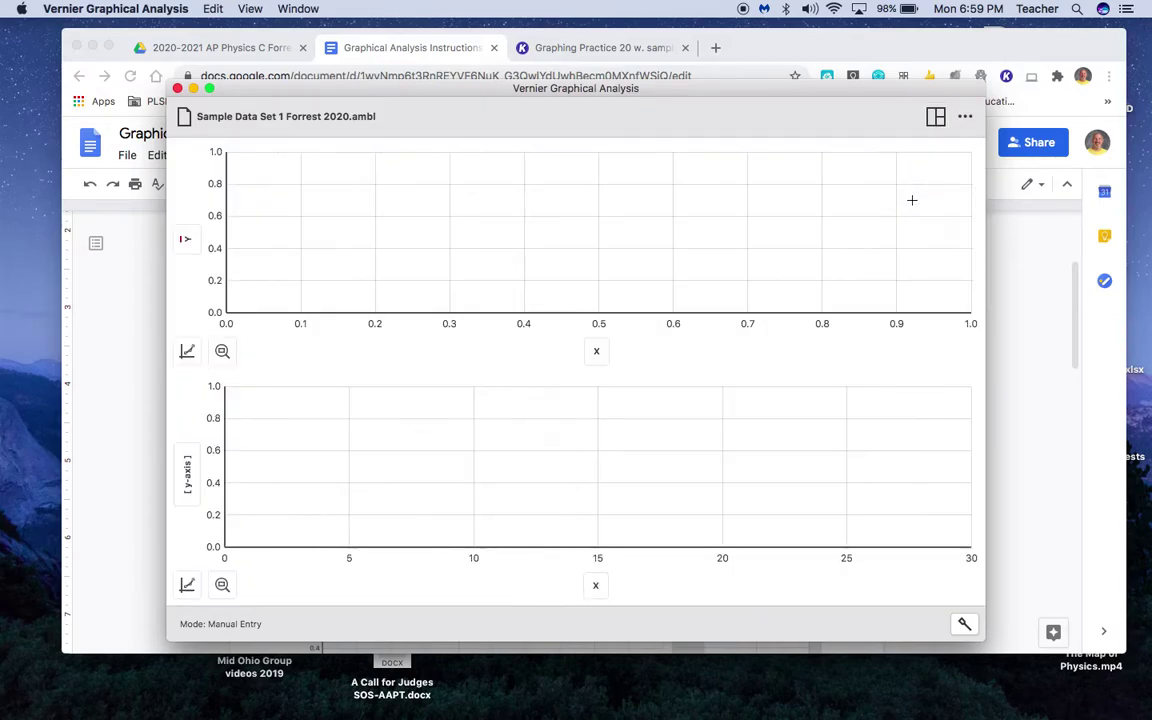
click(938, 119)
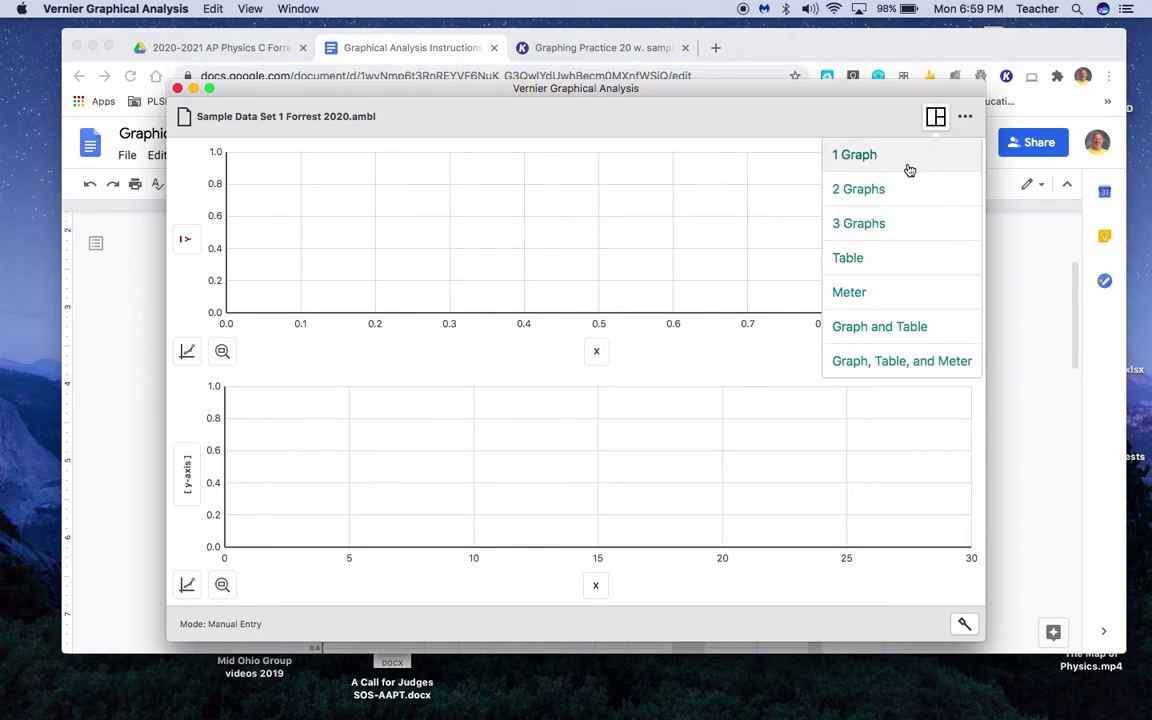
click(864, 334)
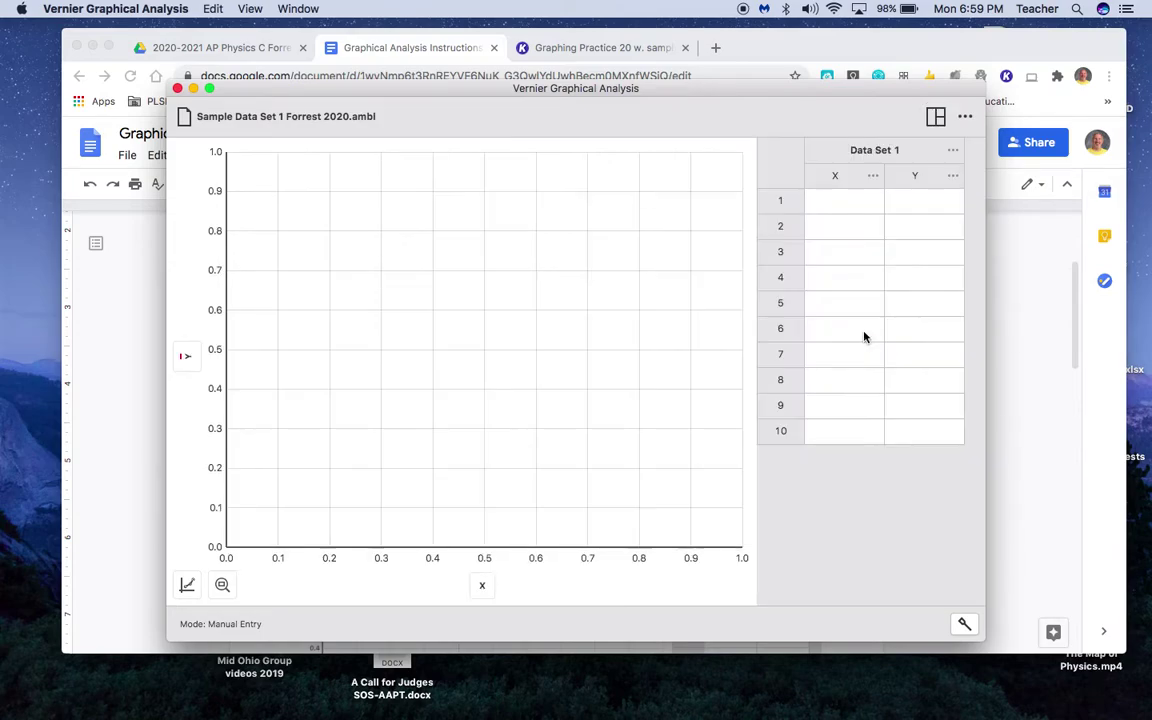
Rename the data set in the table as "Sample set 1".
click(953, 151)
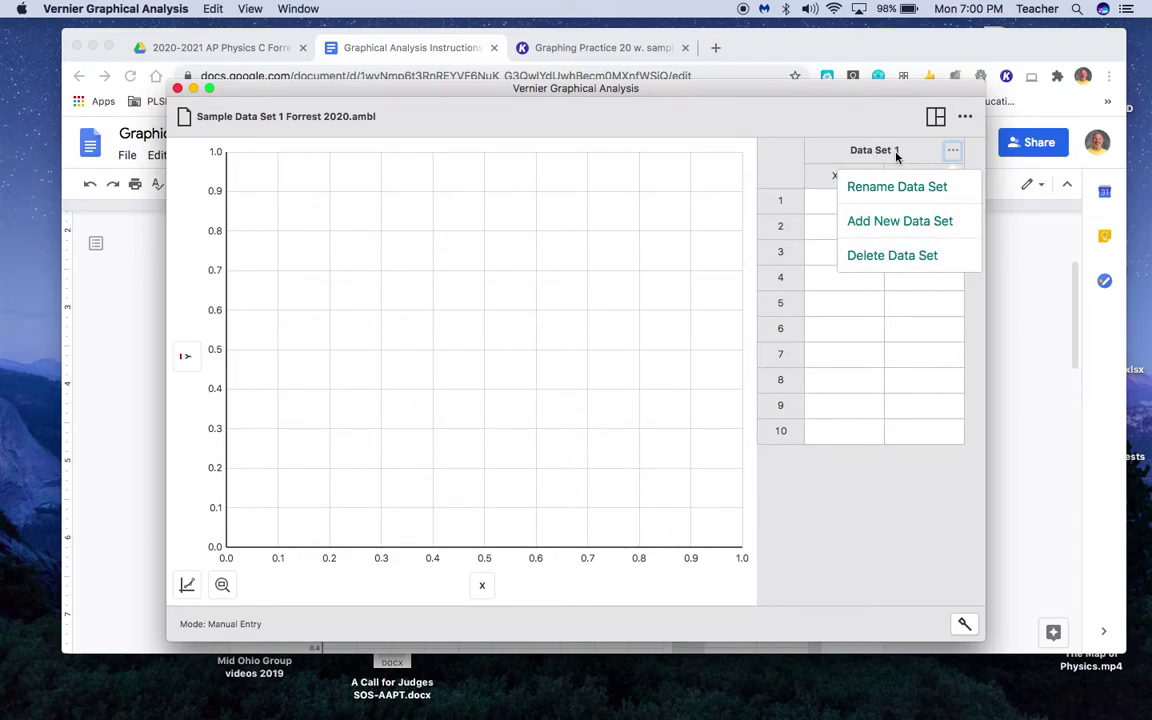
click(905, 187)
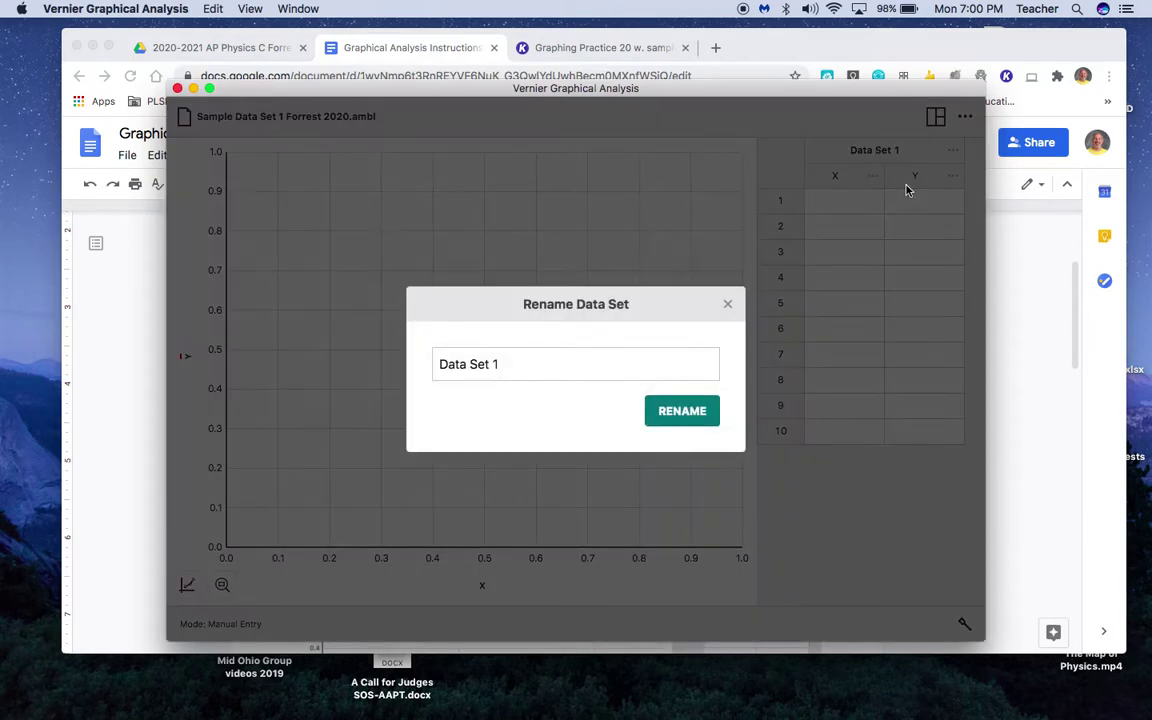
click(589, 361)
key(super+a)
text(Sa)
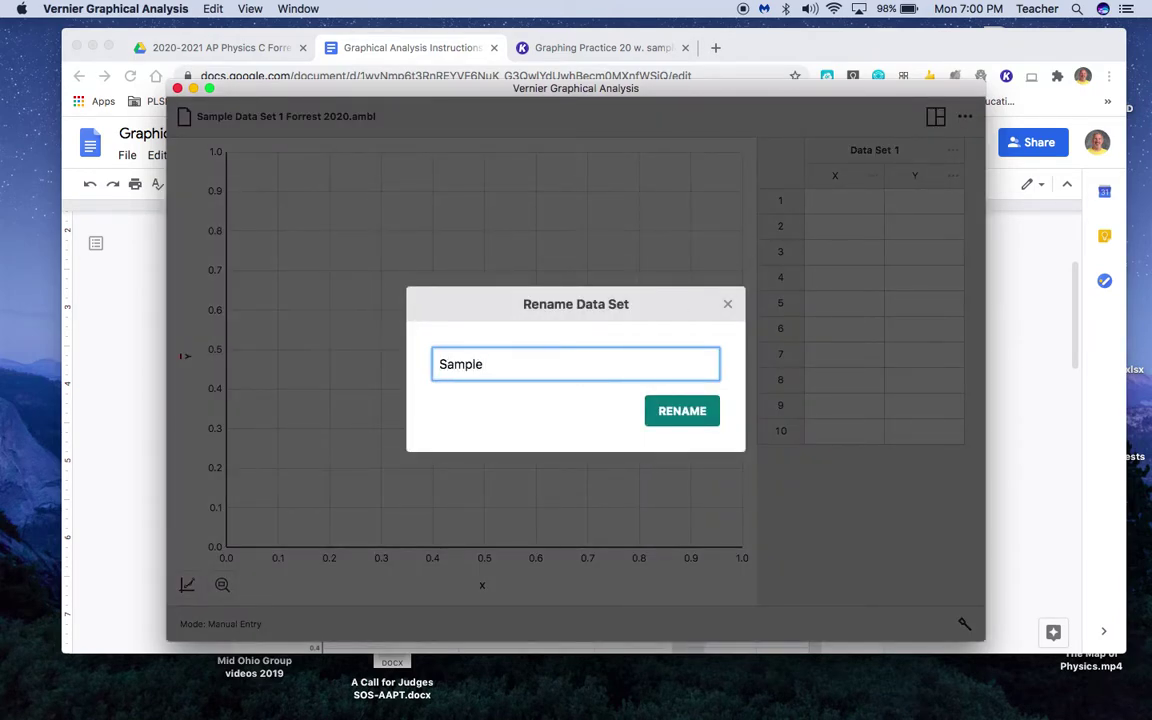
click(688, 406)
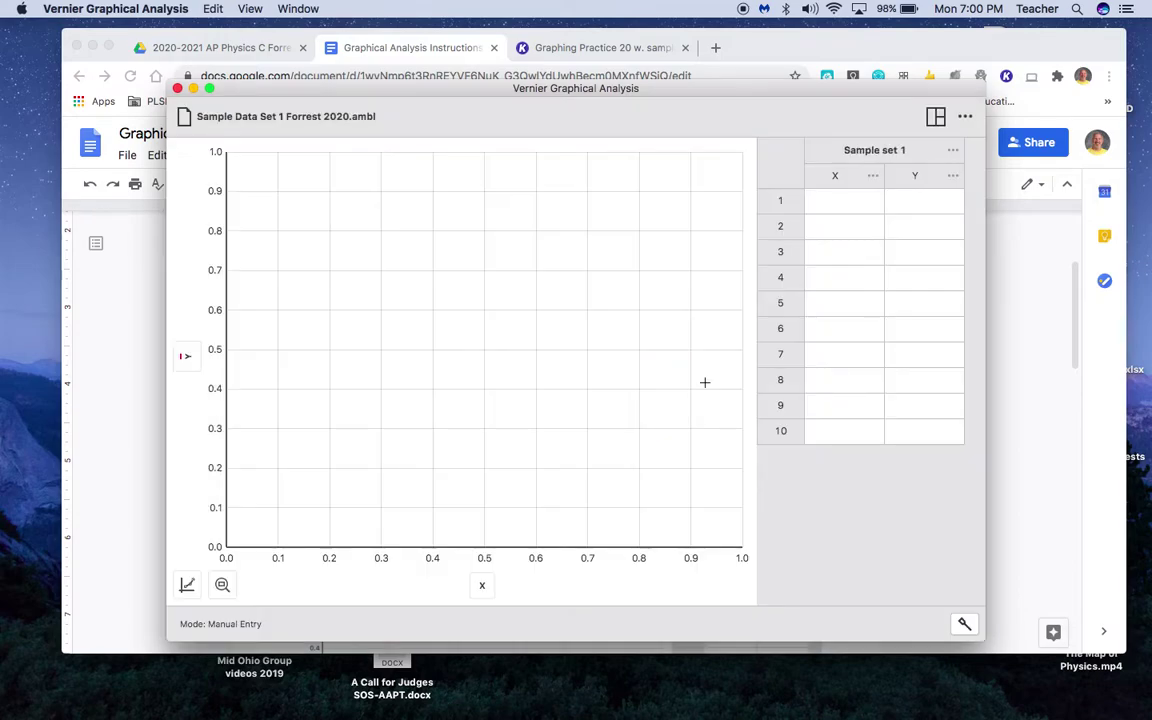
Open the X column's options for renaming and review the Sample #1 data in the Graphing Practice PDF in Chrome.
click(873, 177)
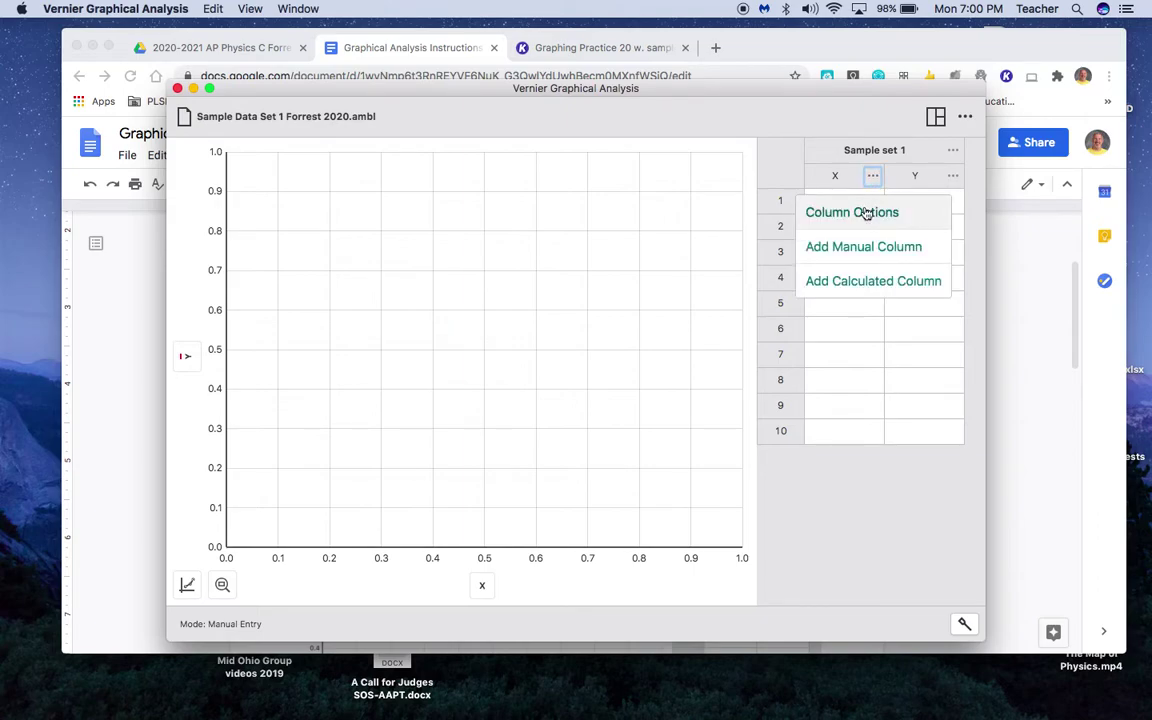
click(852, 212)
double_click(484, 310)
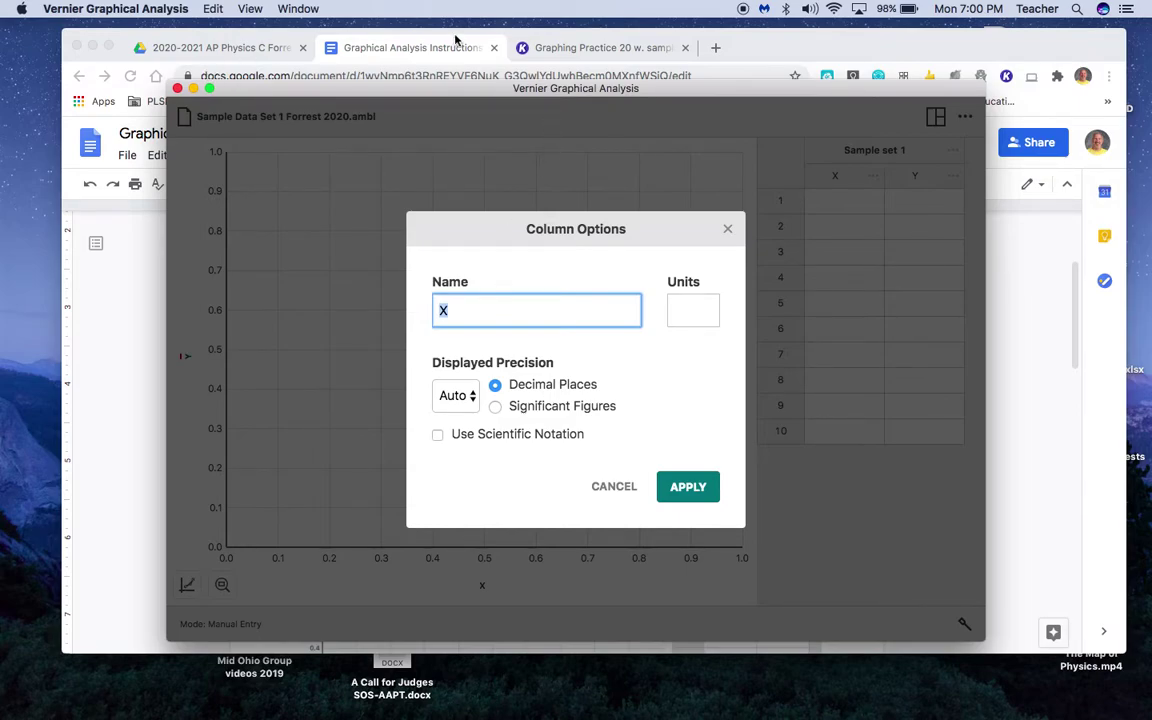
click(578, 54)
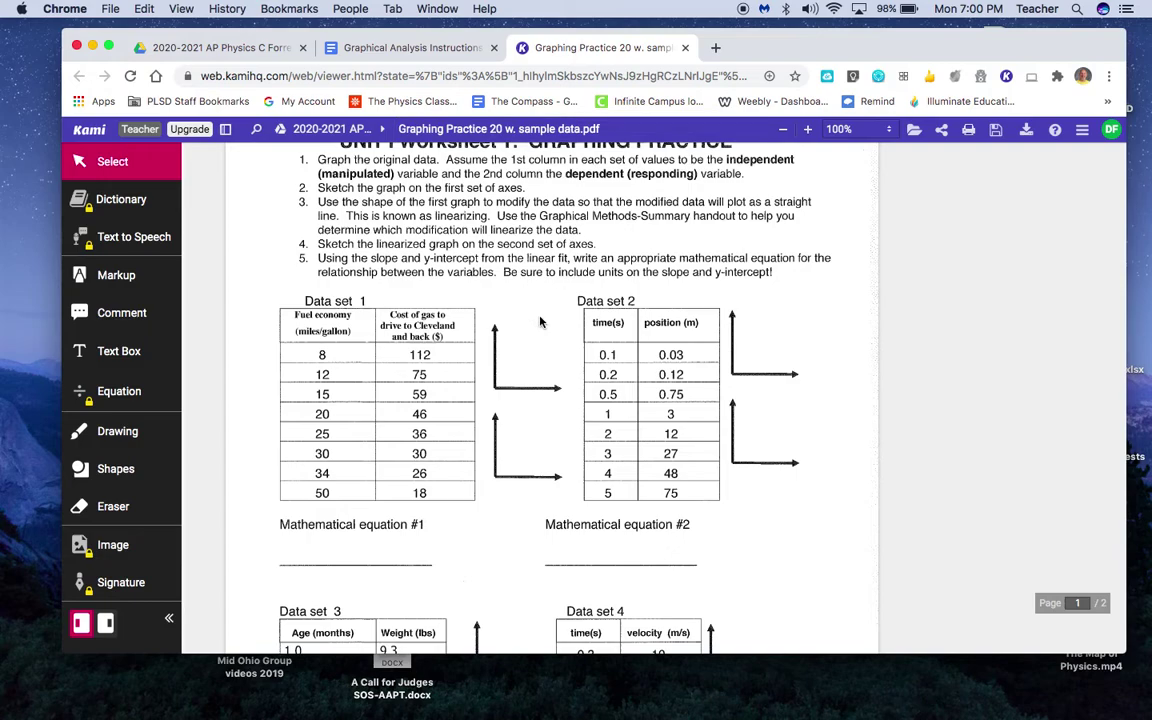
scroll(540, 321, down, 15)
scroll(540, 321, down, 3)
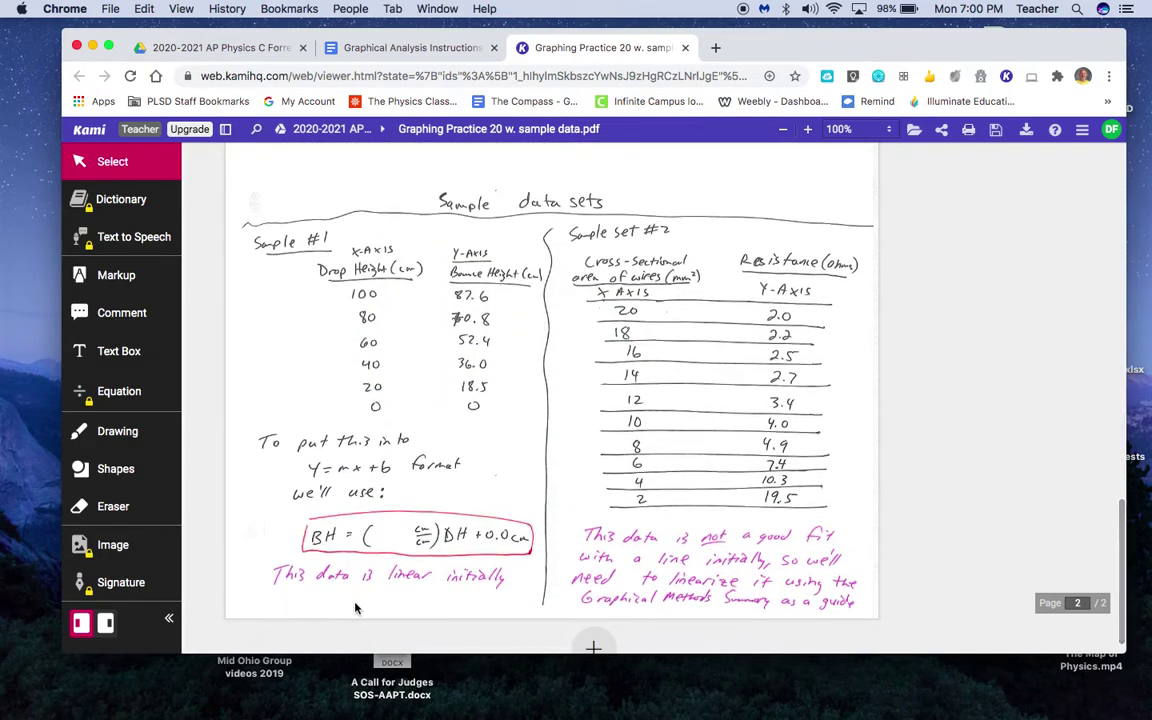
scroll(449, 505, up, 10)
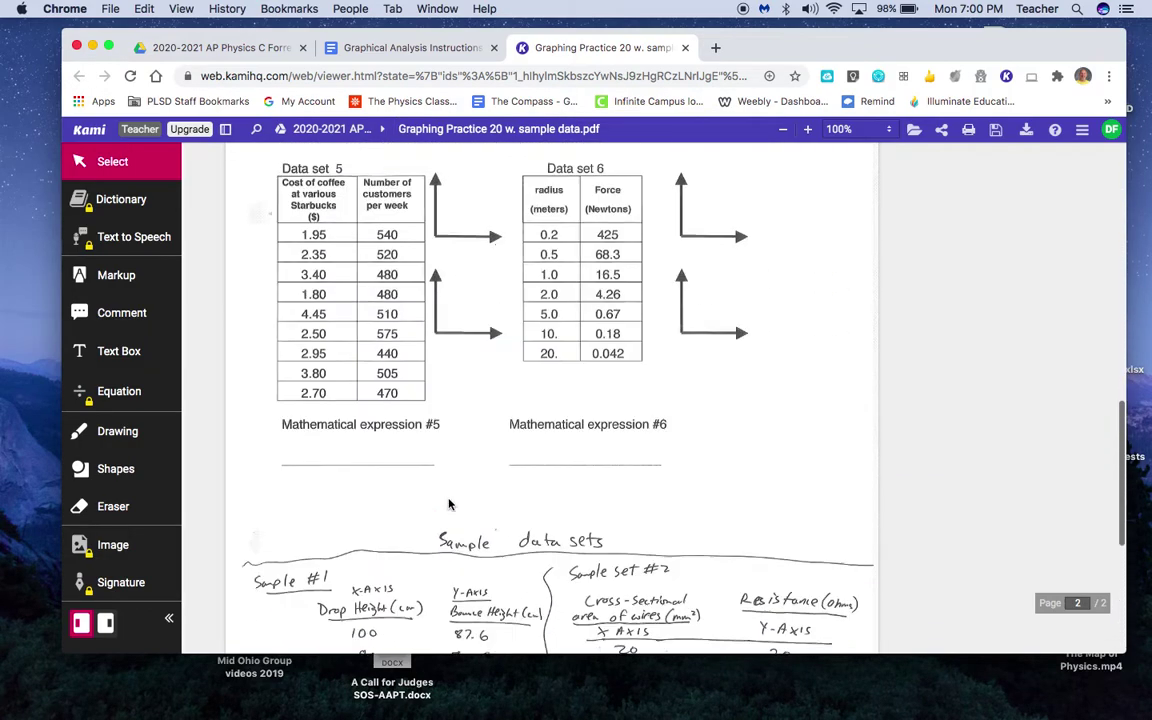
scroll(449, 505, down, 7)
scroll(449, 505, down, 2)
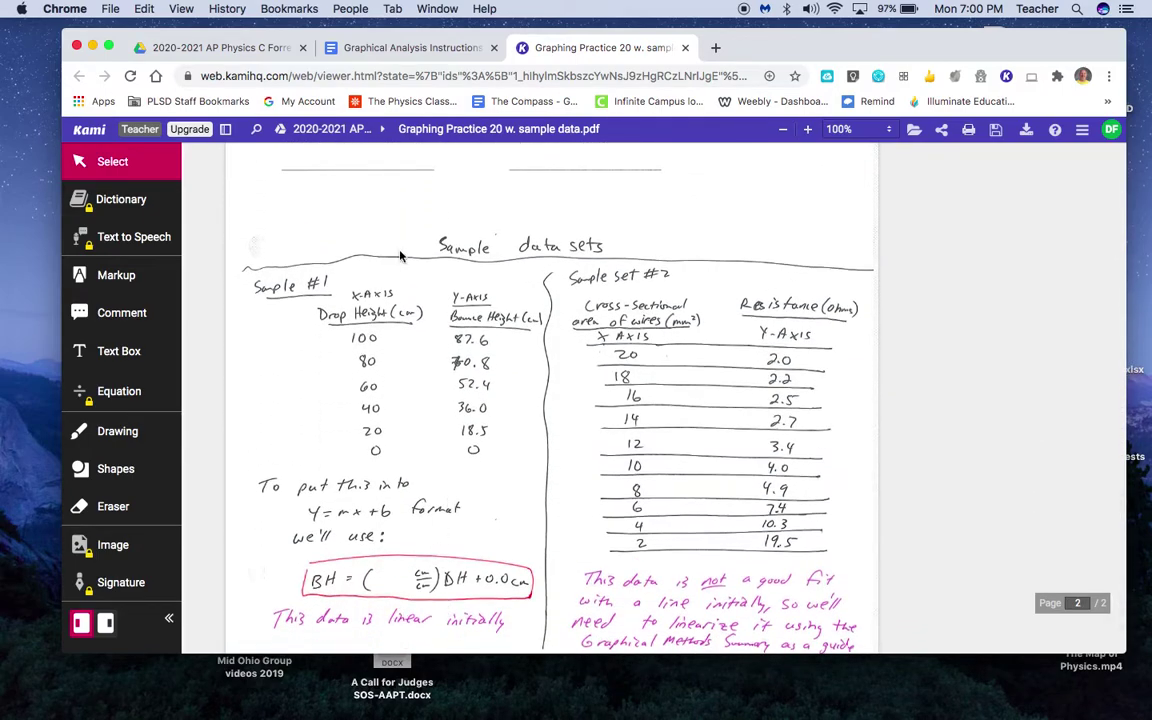
Switch back to Vernier Graphical Analysis and name the X column "Drop Height" with units of cm.
key(ctrl+Up)
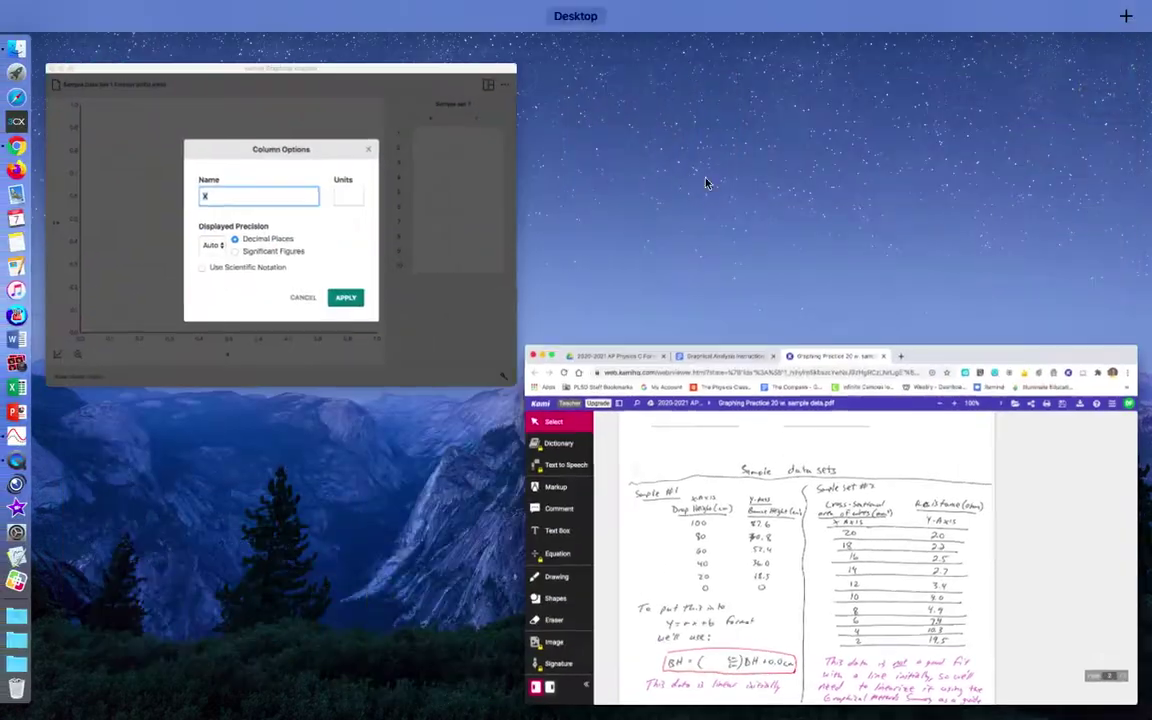
click(385, 178)
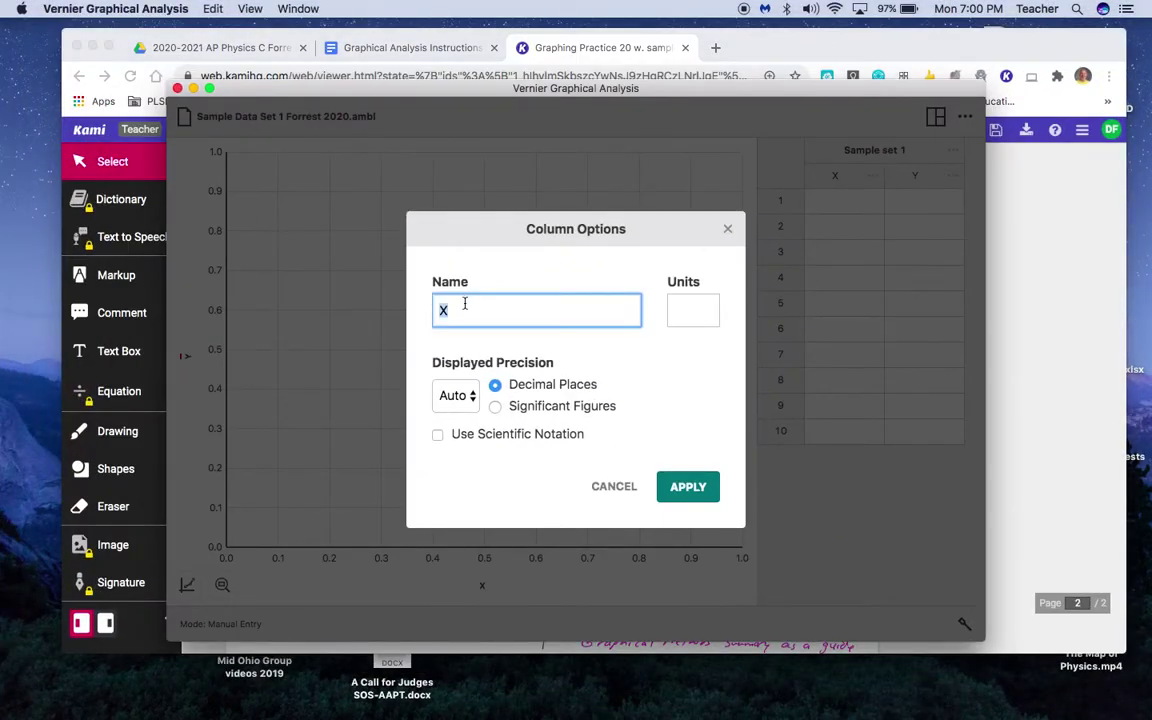
text(Drop Height)
key(Tab)
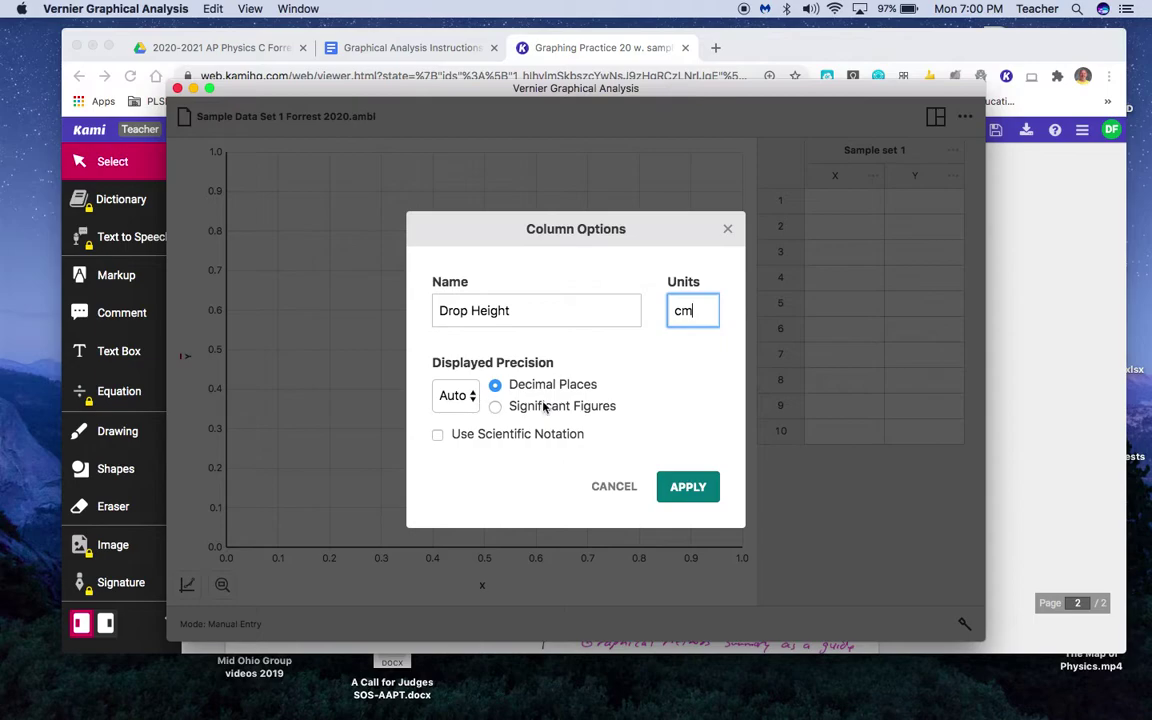
click(688, 487)
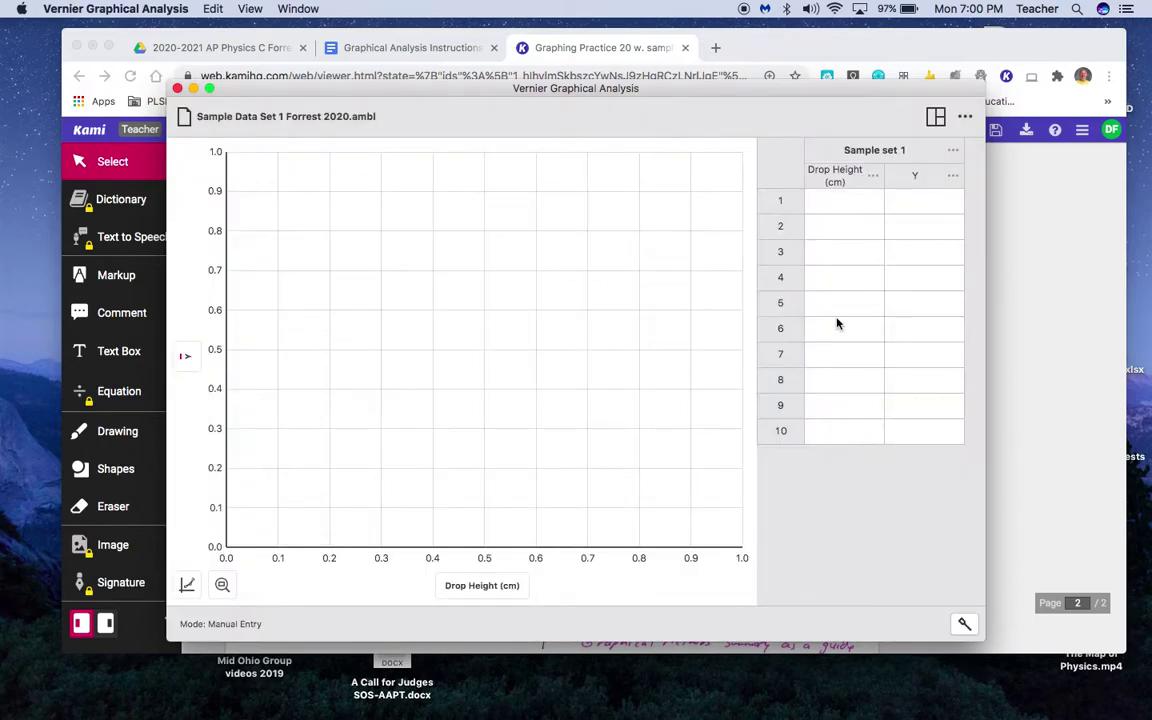
Name the Y column "Bounce Height" and set its units to cm.
click(951, 177)
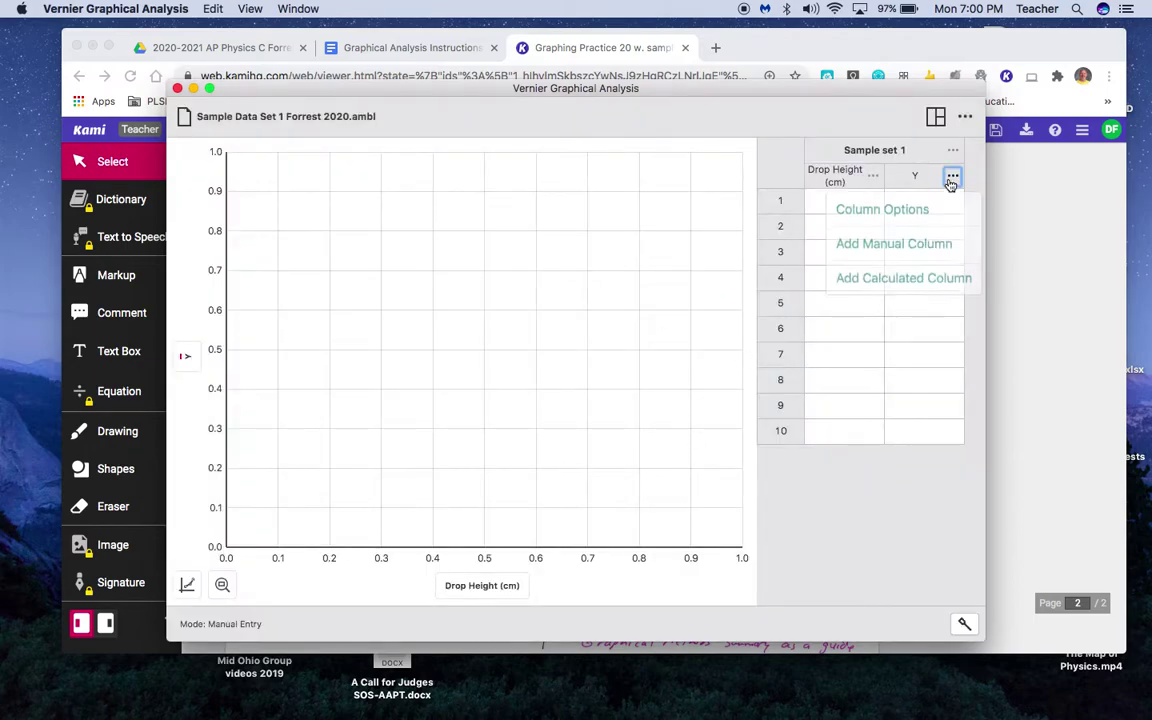
click(919, 213)
double_click(500, 307)
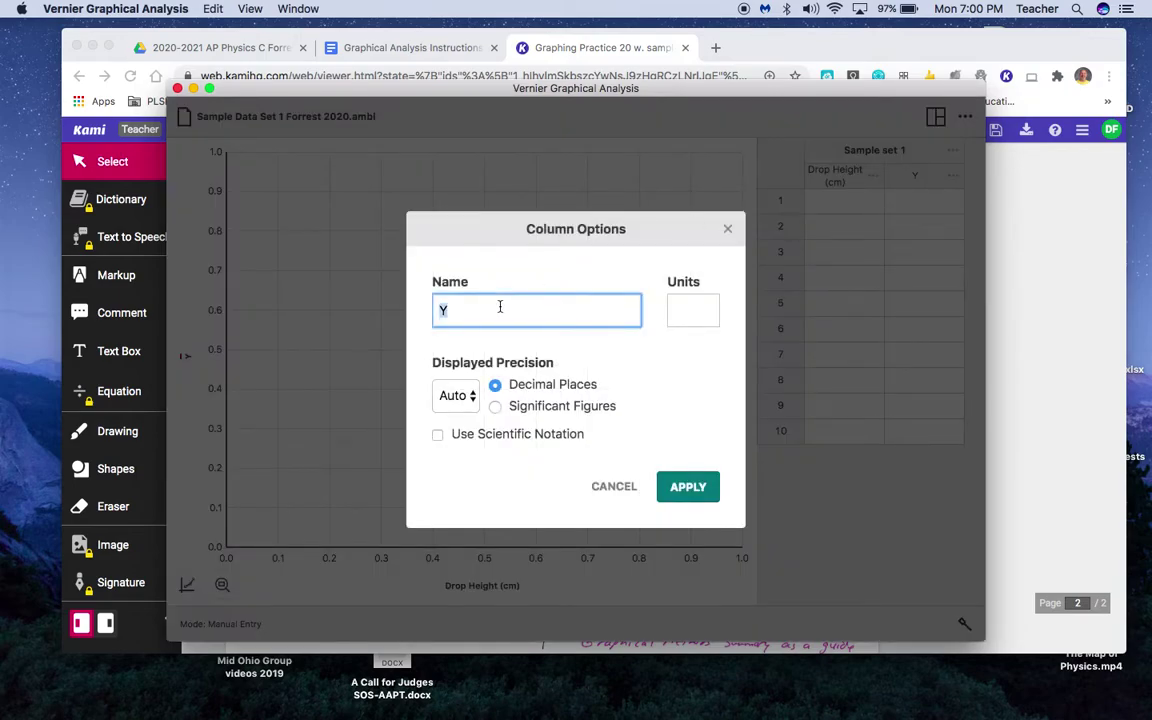
text(Bounce Height)
key(Tab)
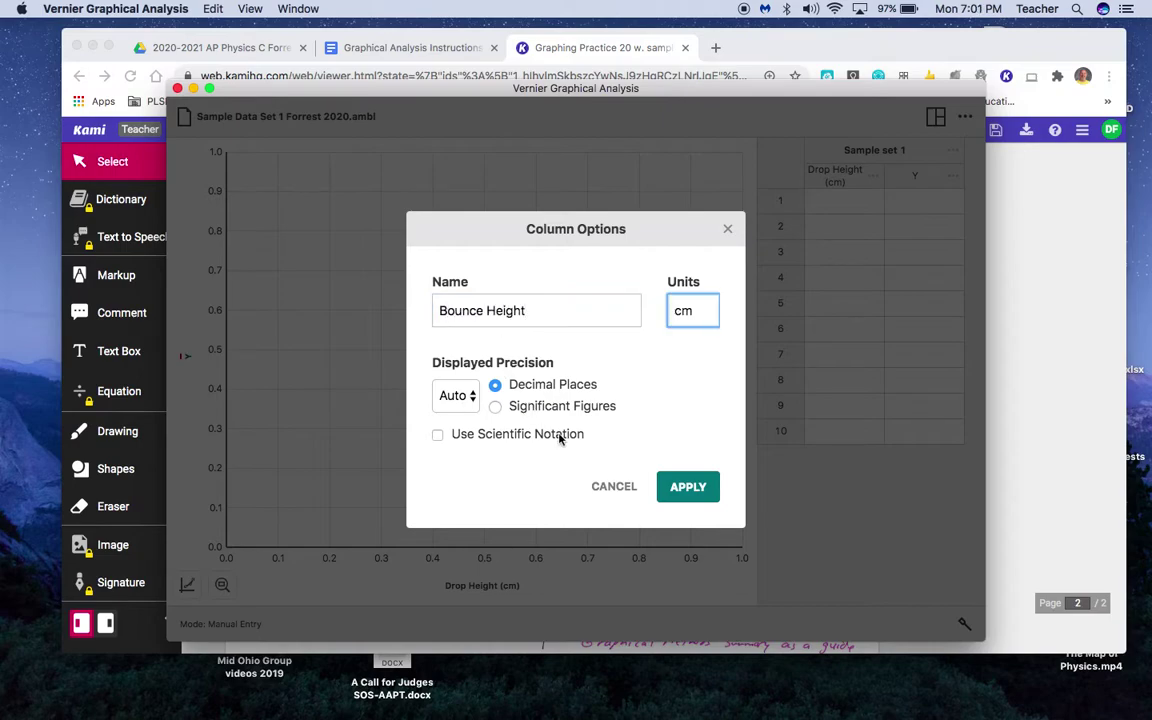
click(684, 486)
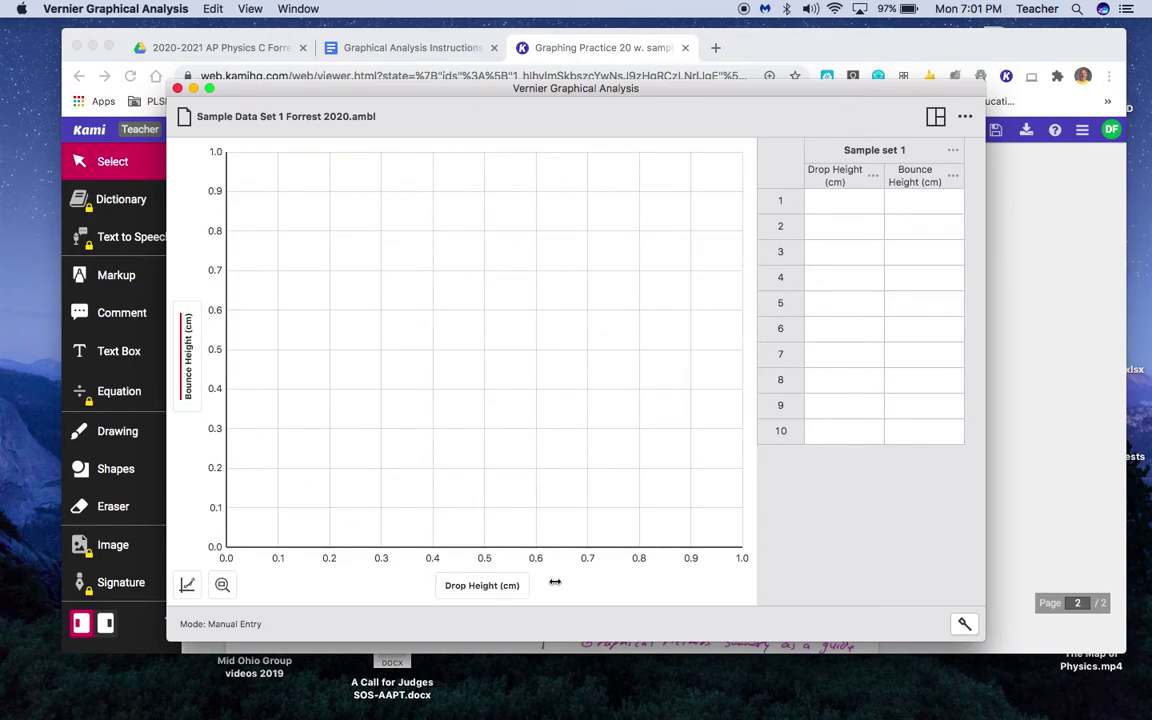
Minimize the Chrome window and move the Graphical Analysis window up toward the corner of the desktop.
click(92, 47)
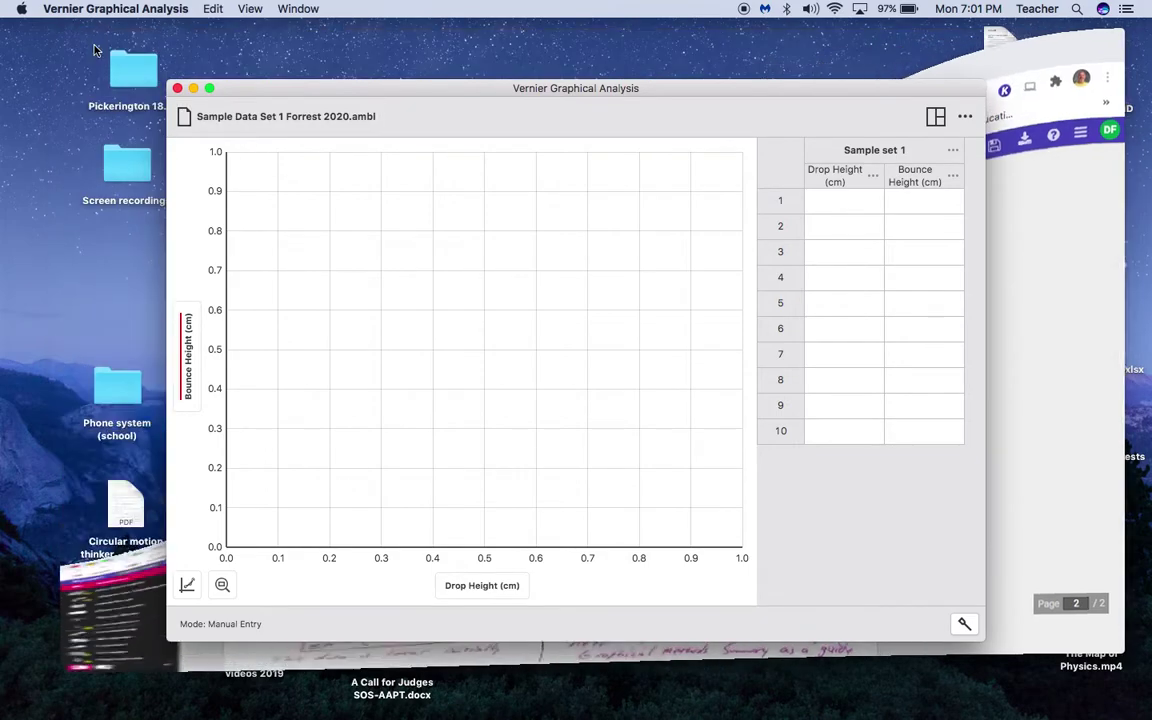
drag(474, 90, 359, 33)
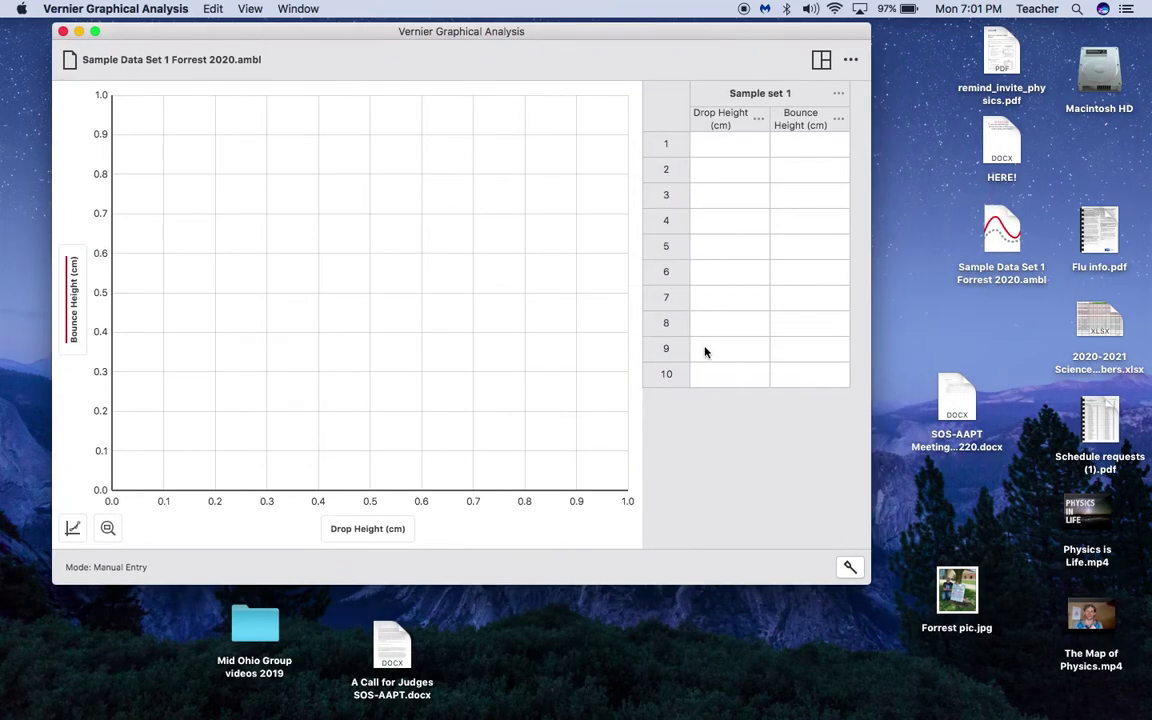
View the sensor connection dialog and close it without connecting a device.
click(851, 569)
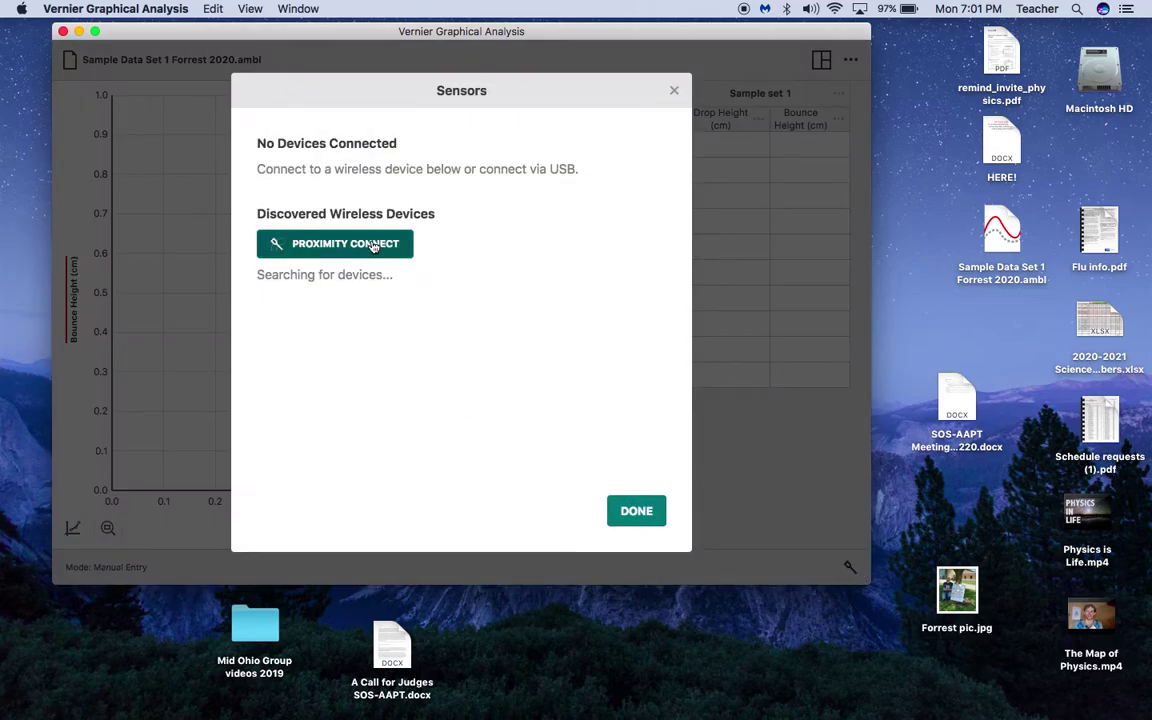
click(634, 514)
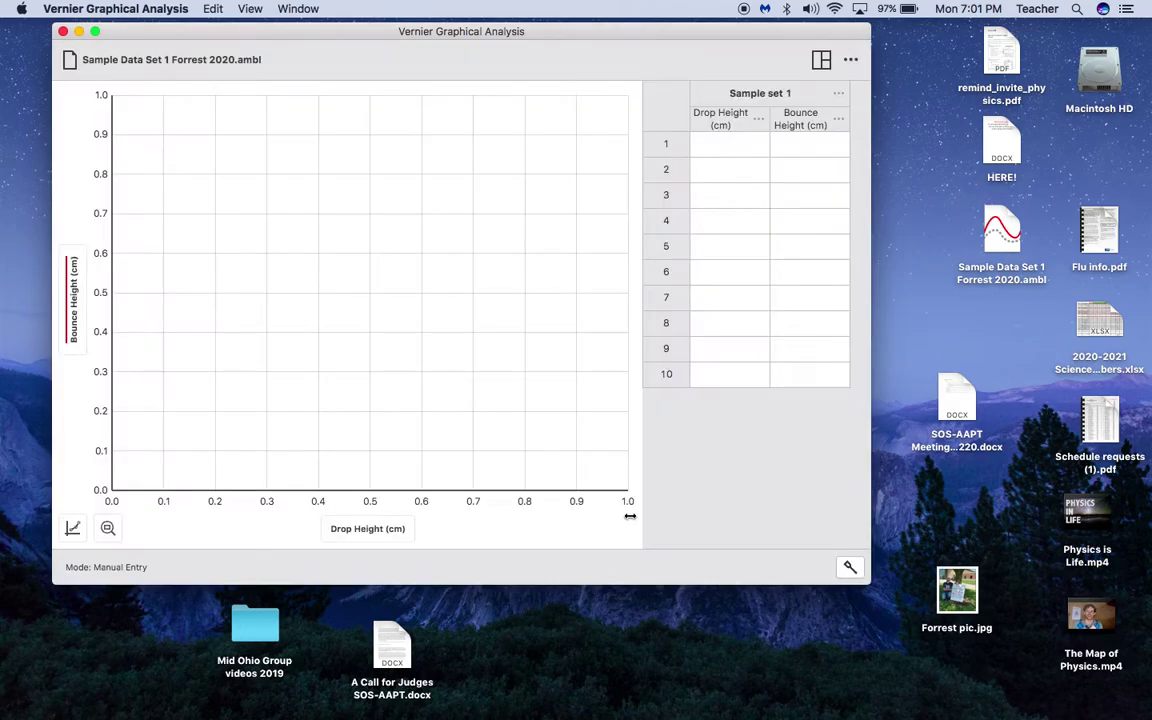
Title the graph "Bouncce Height vs. Drop Height" in its graph options, keeping the points appearance.
click(72, 529)
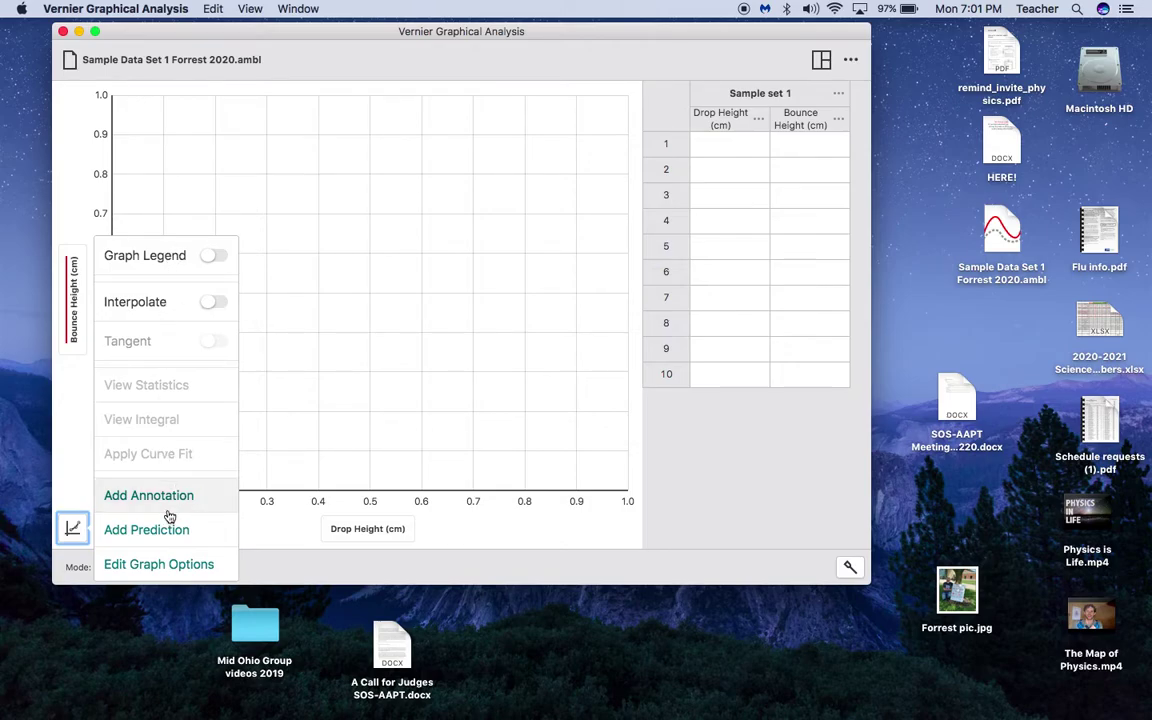
click(169, 568)
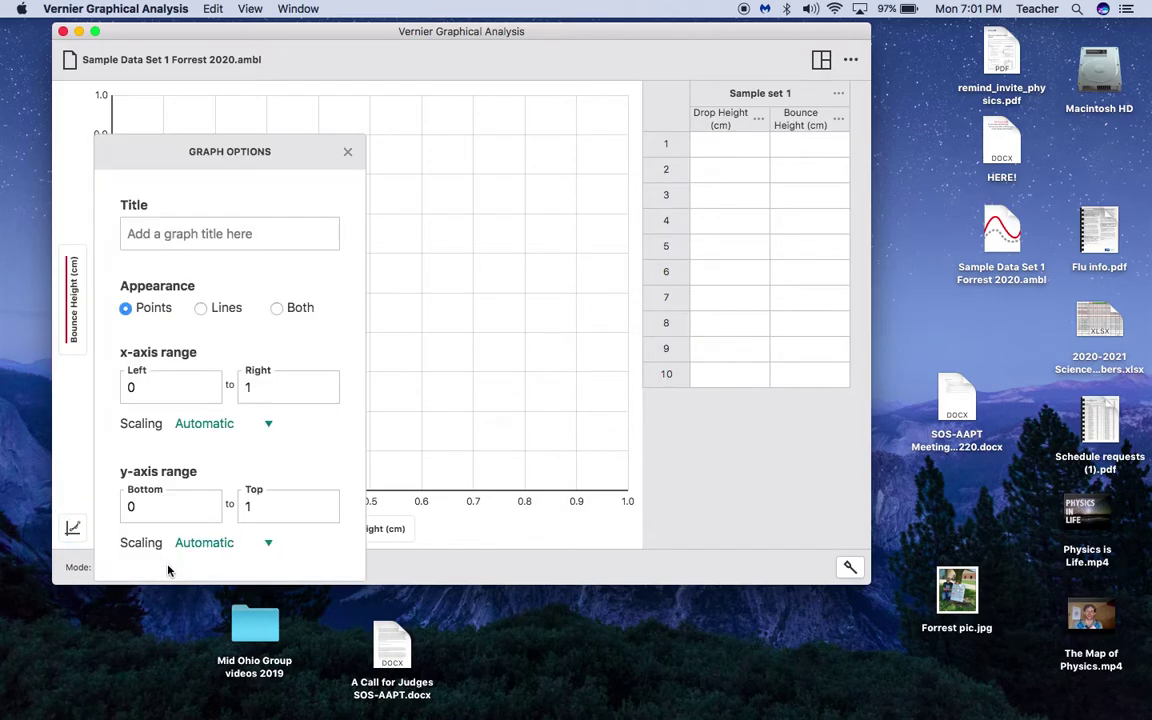
click(198, 237)
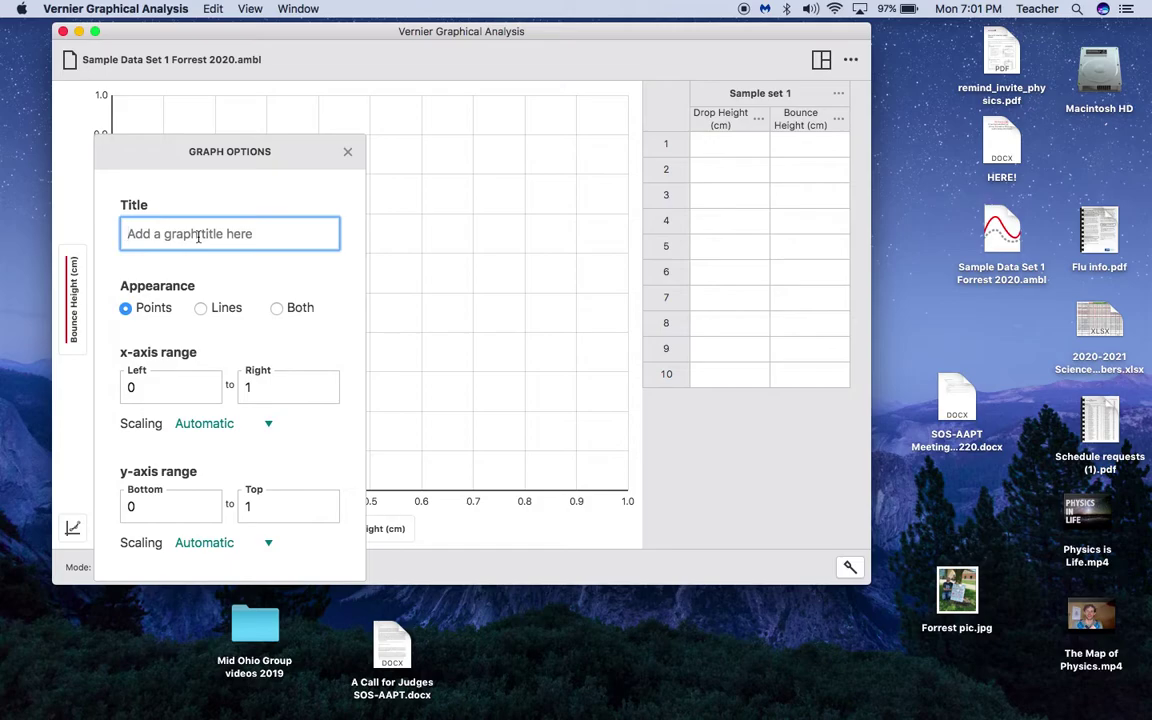
text(Bouncce Hei)
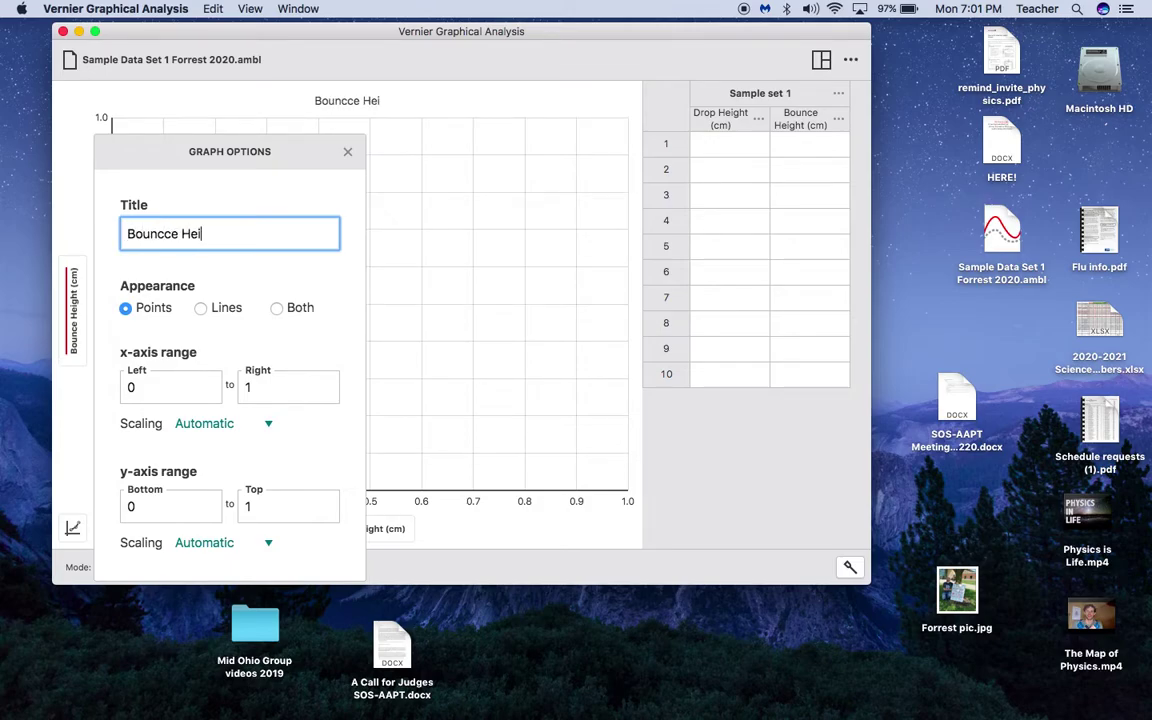
text(ght vs. Drop Height)
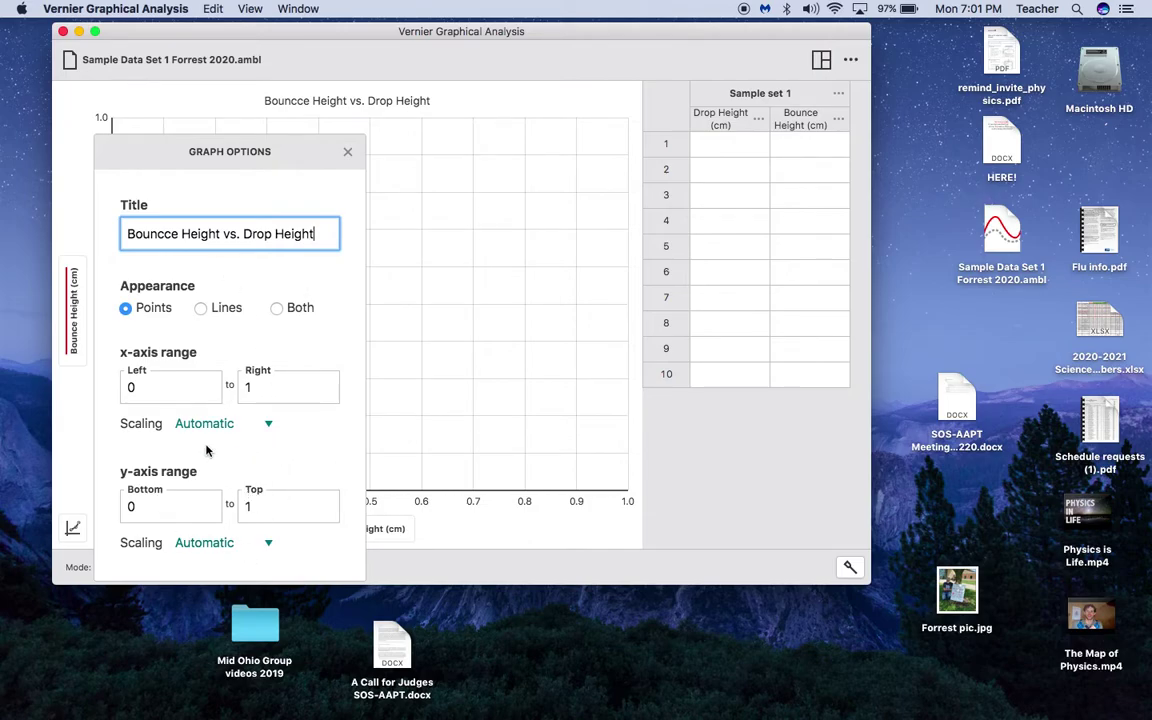
click(325, 280)
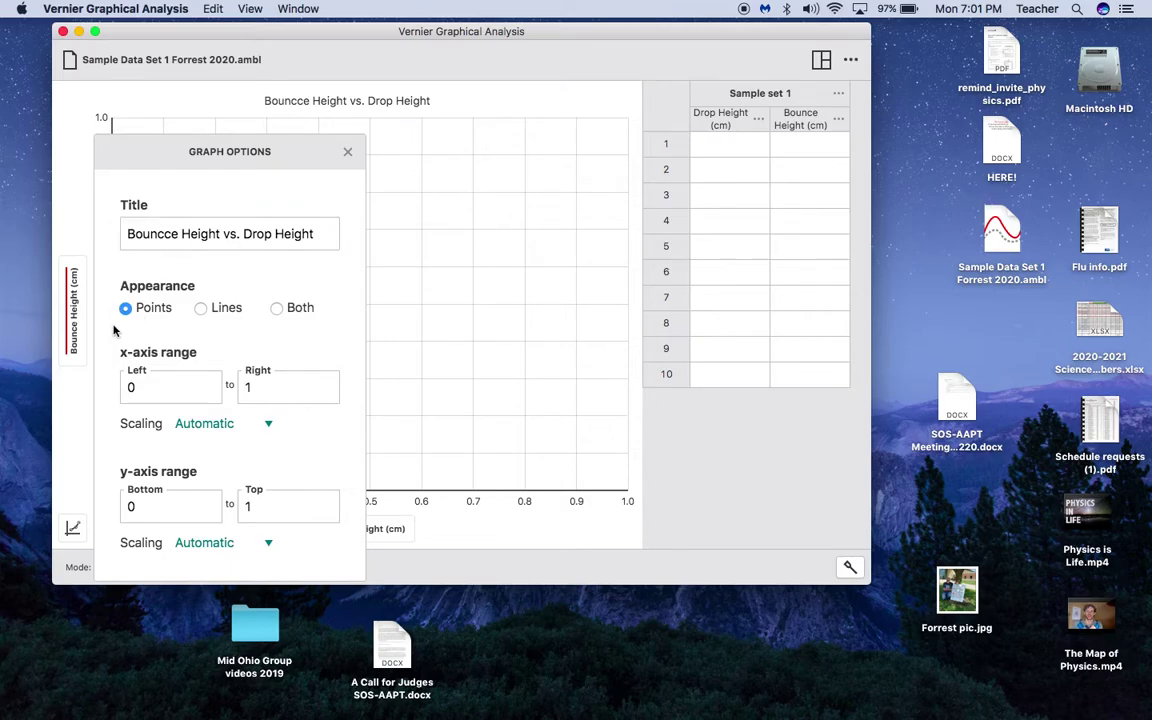
click(349, 154)
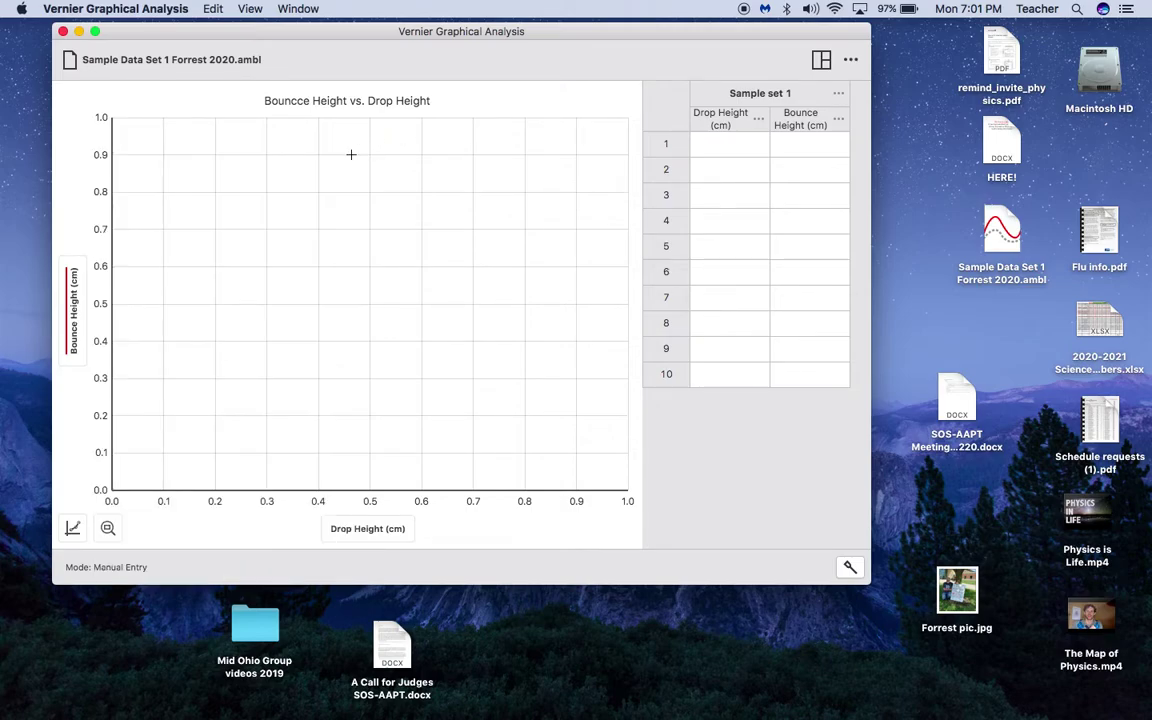
Enter the first data row with a drop height of 100 and a bounce height of 87.6.
click(728, 155)
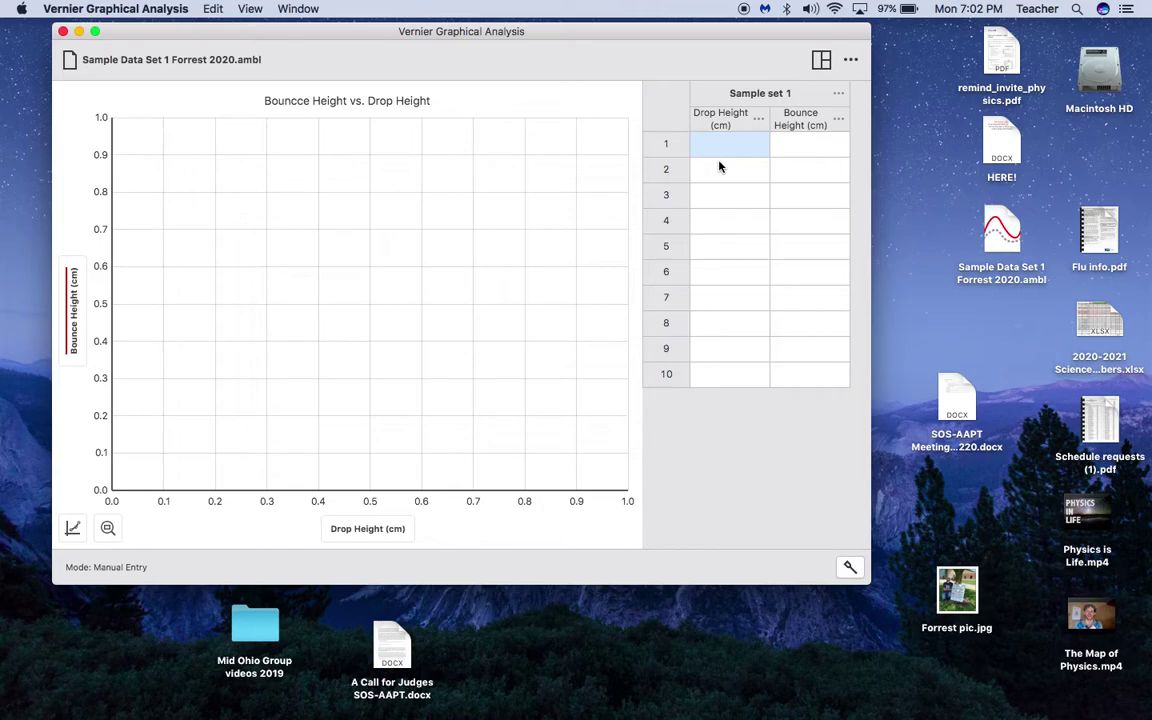
text(100)
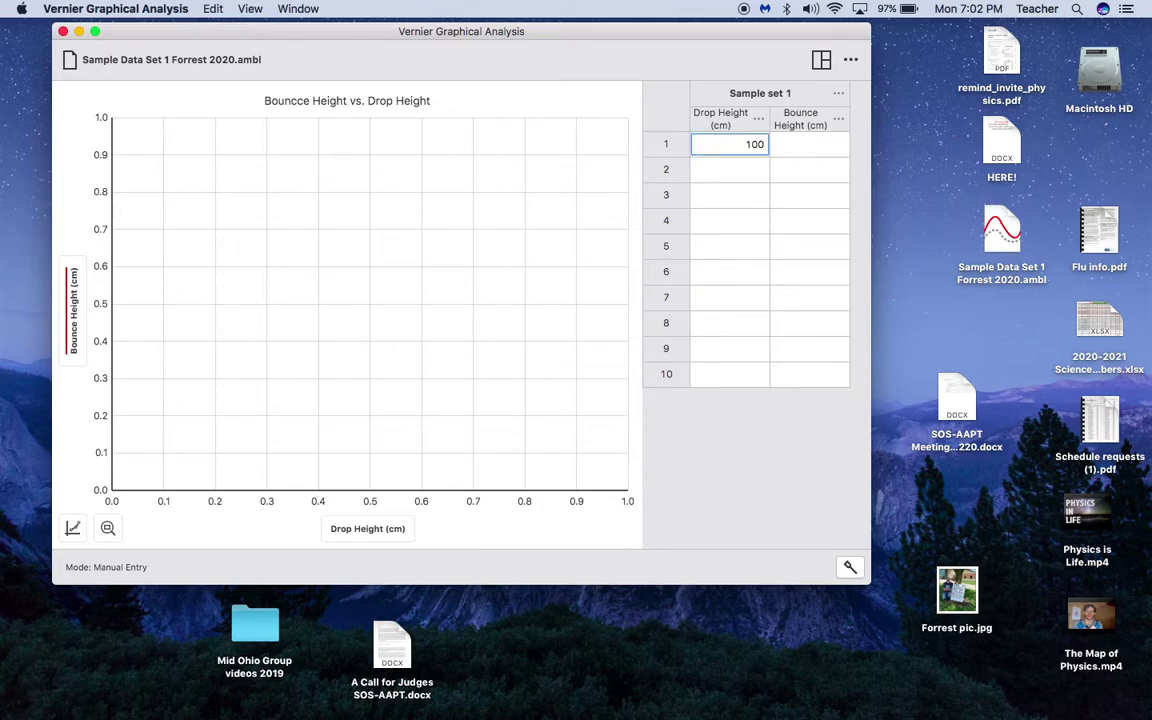
key(Tab)
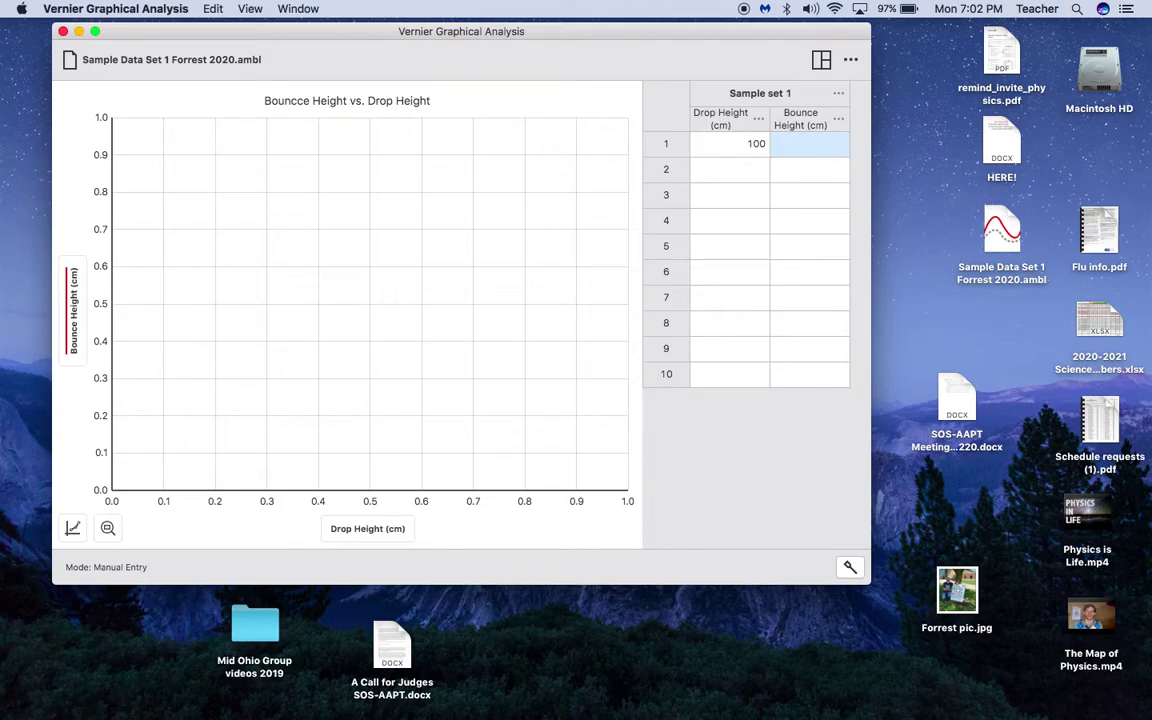
text(87.6)
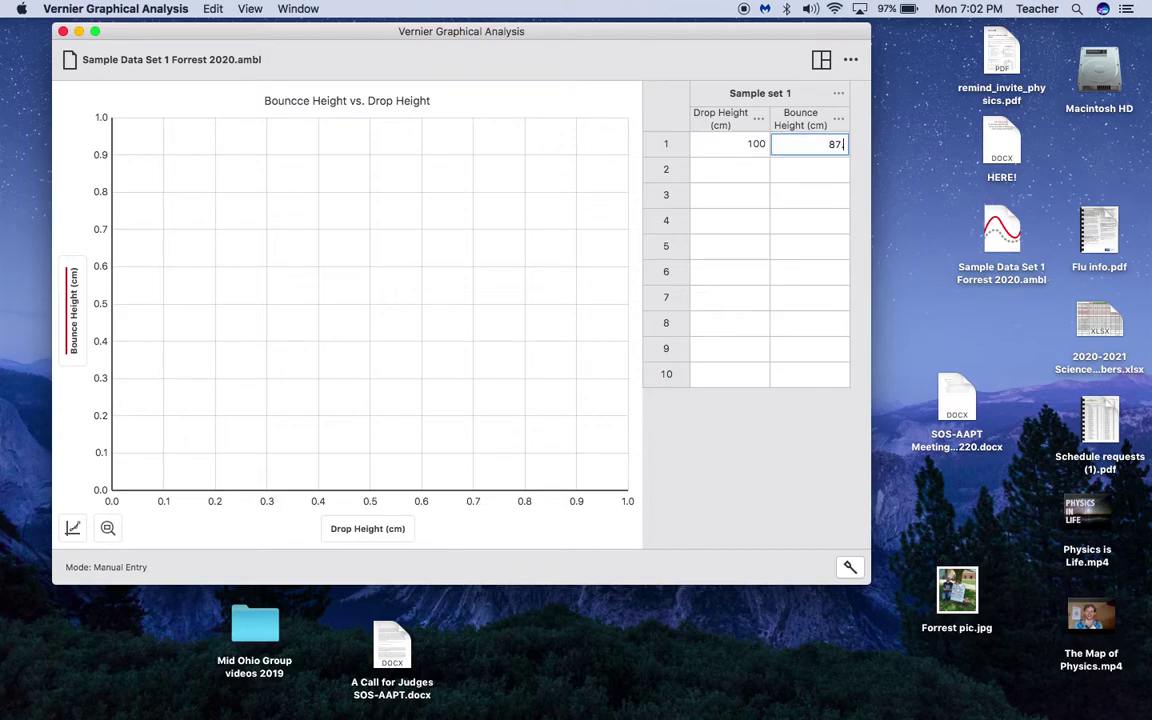
key(Return)
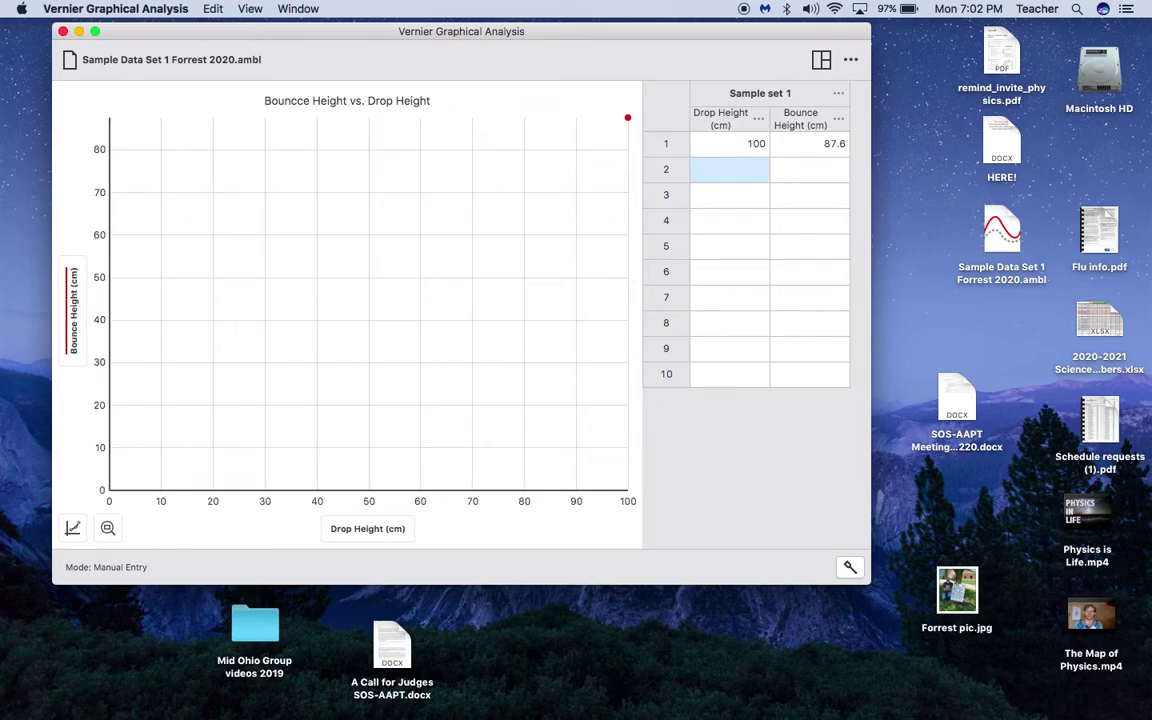
Fill row 2 with drop height 80 and bounce height 70.8, and row 3 with 40 and 36.0.
text(80)
key(Tab)
text(70.8)
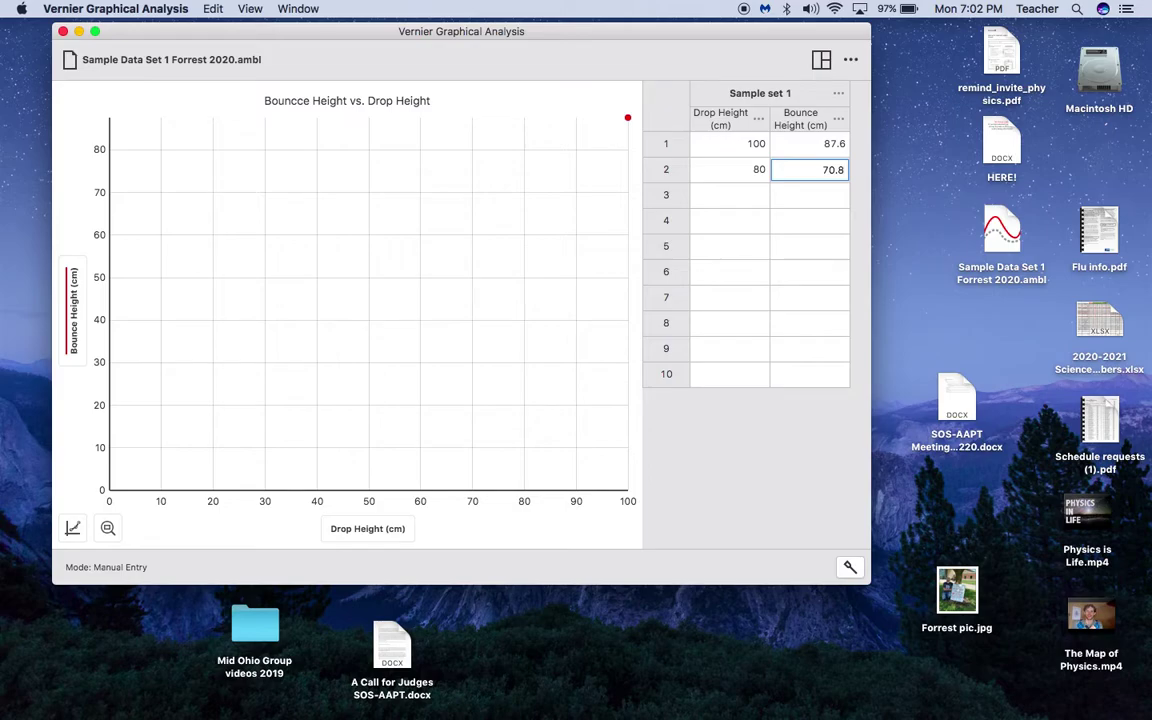
key(Return)
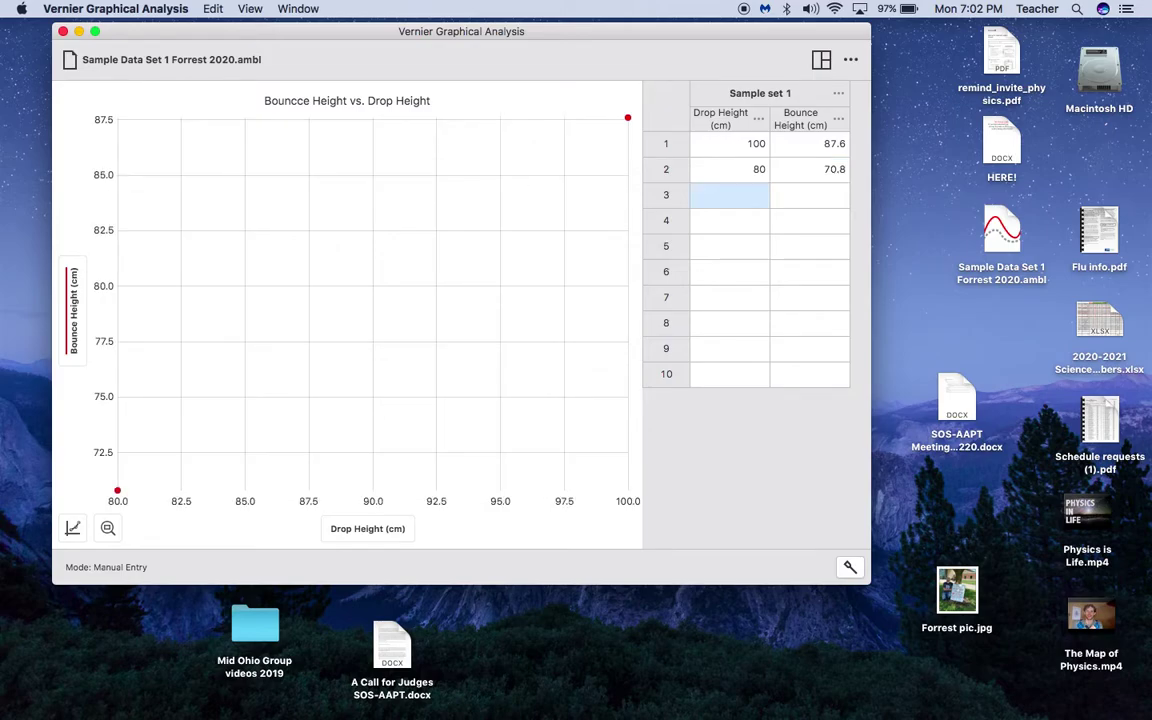
text(40)
key(Tab)
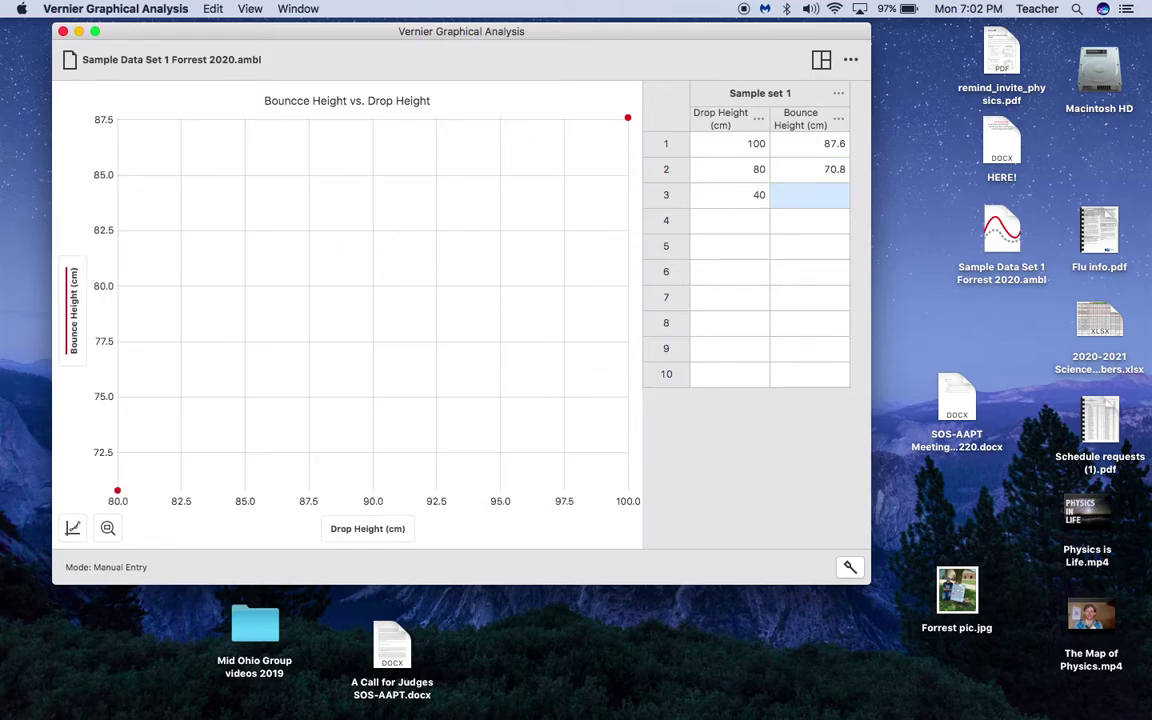
text(36.0)
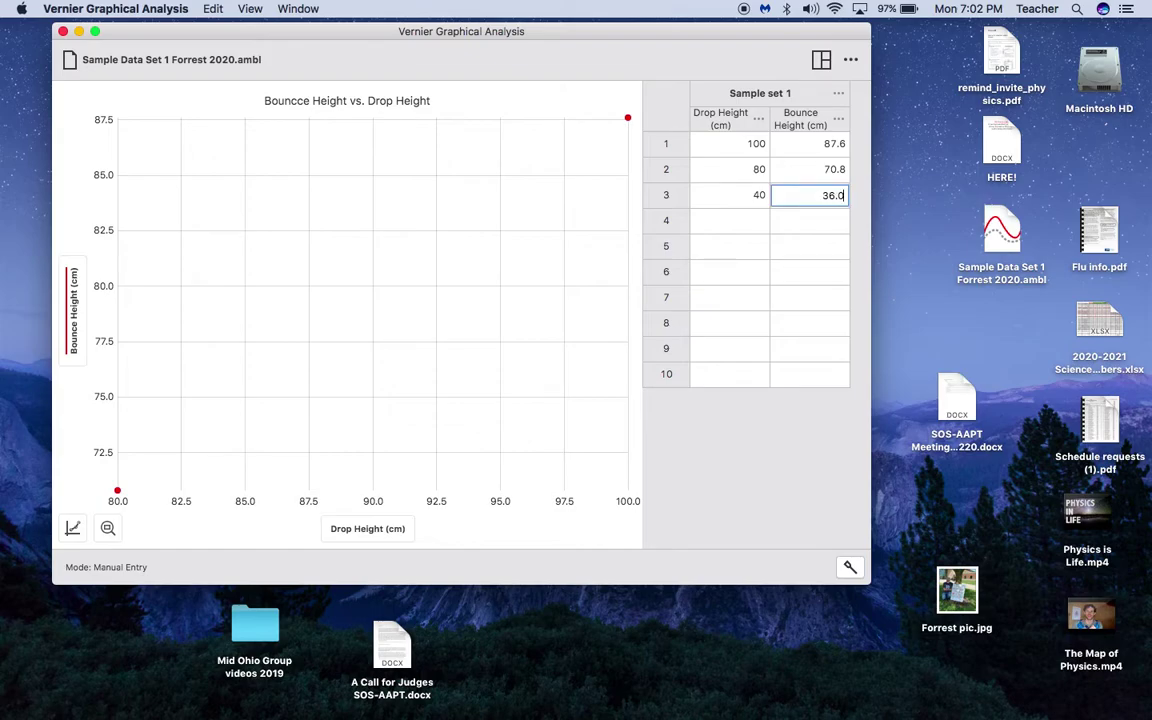
key(Return)
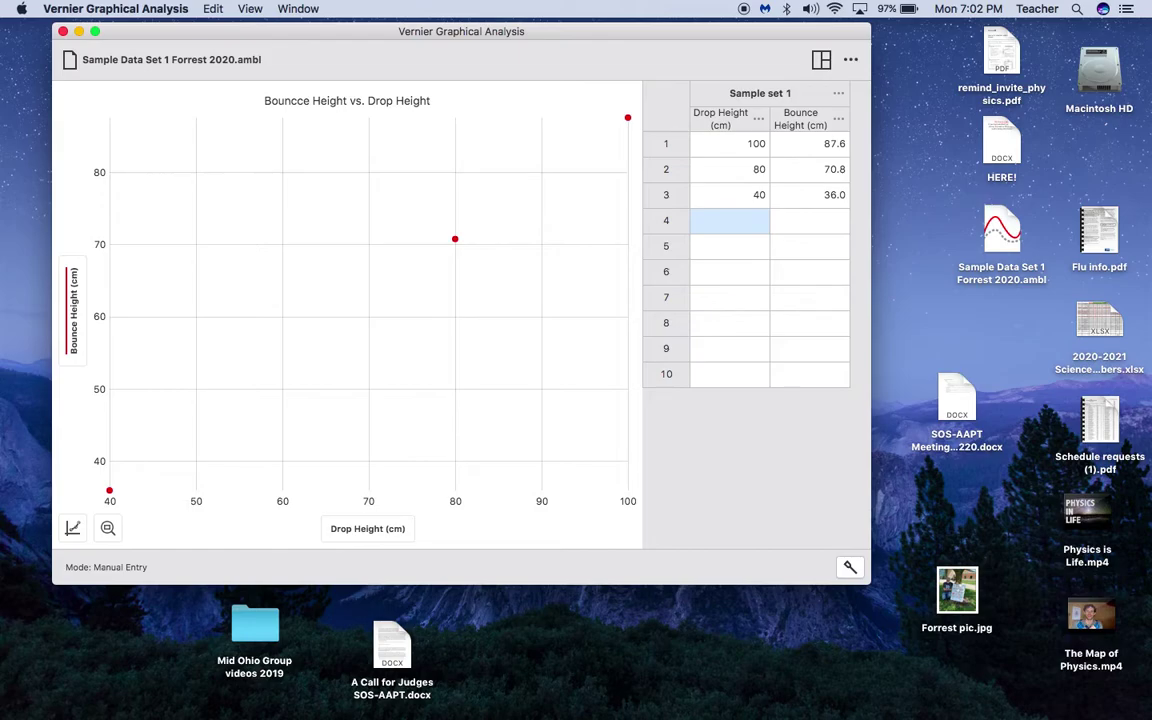
Fill row 4 with drop height 60 and bounce height 52.4, and row 5 with 20 and 18.5.
text(60)
key(Return)
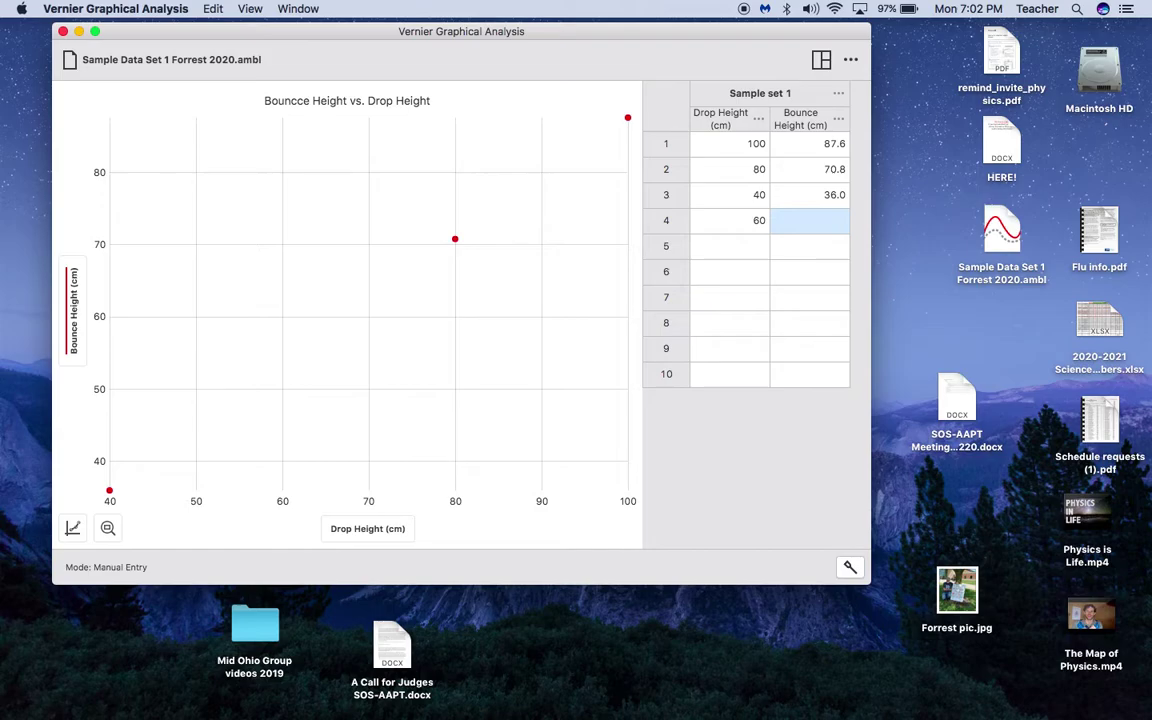
text(52.4)
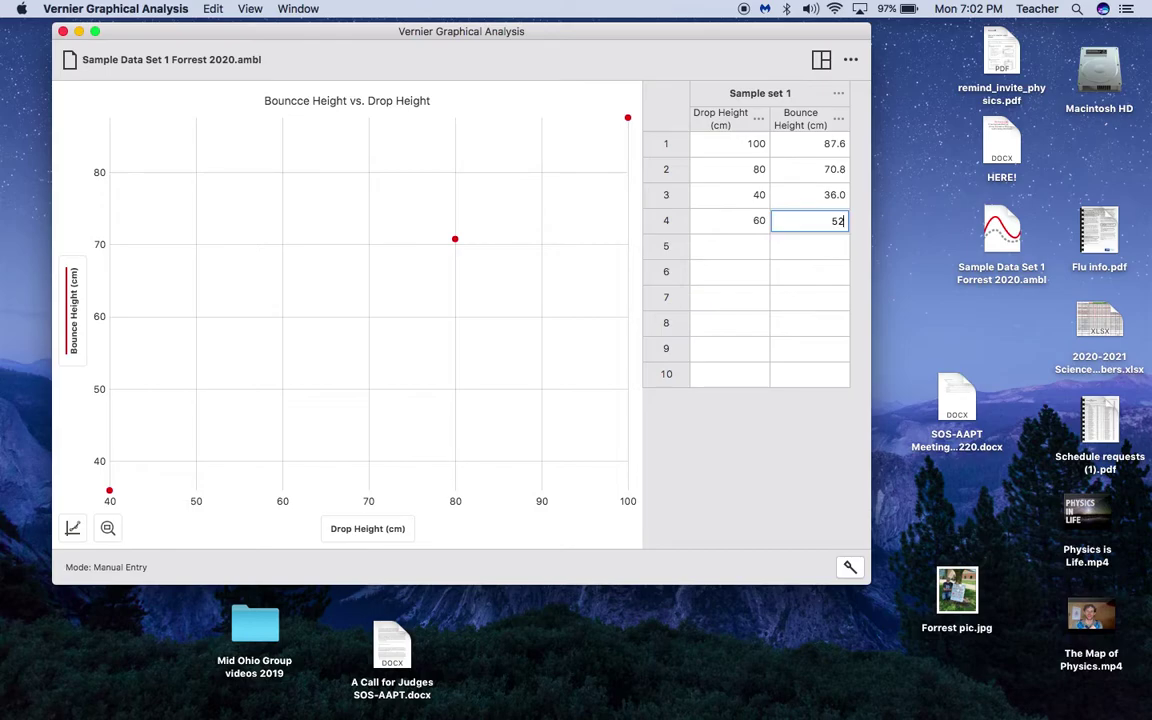
key(Return)
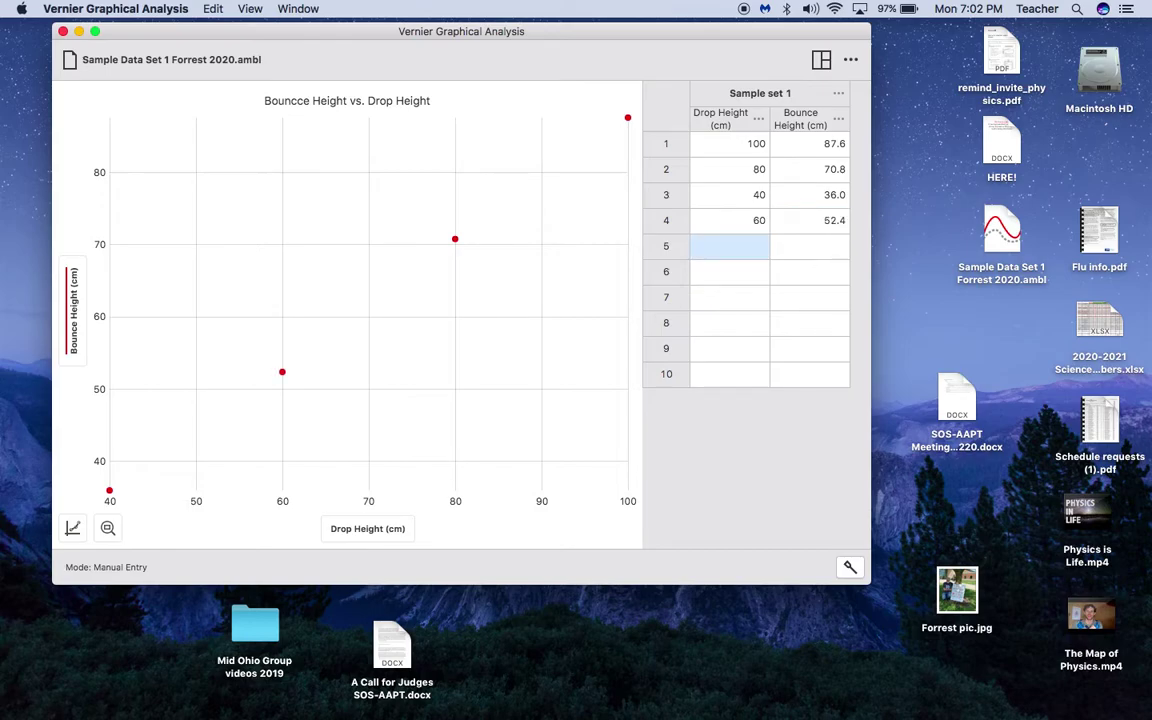
text(20)
key(Tab)
text(18.5)
key(Return)
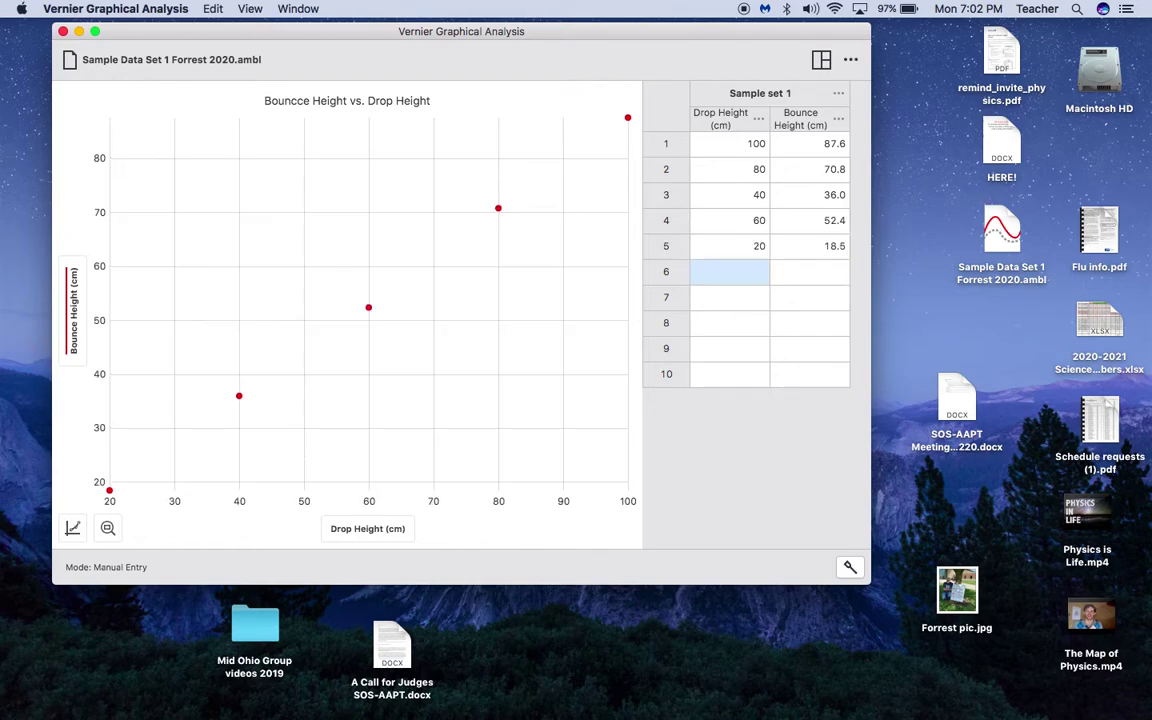
Enter a drop height of 0 and a bounce height of 0 in row 6.
text(0)
key(Tab)
text(0)
key(Return)
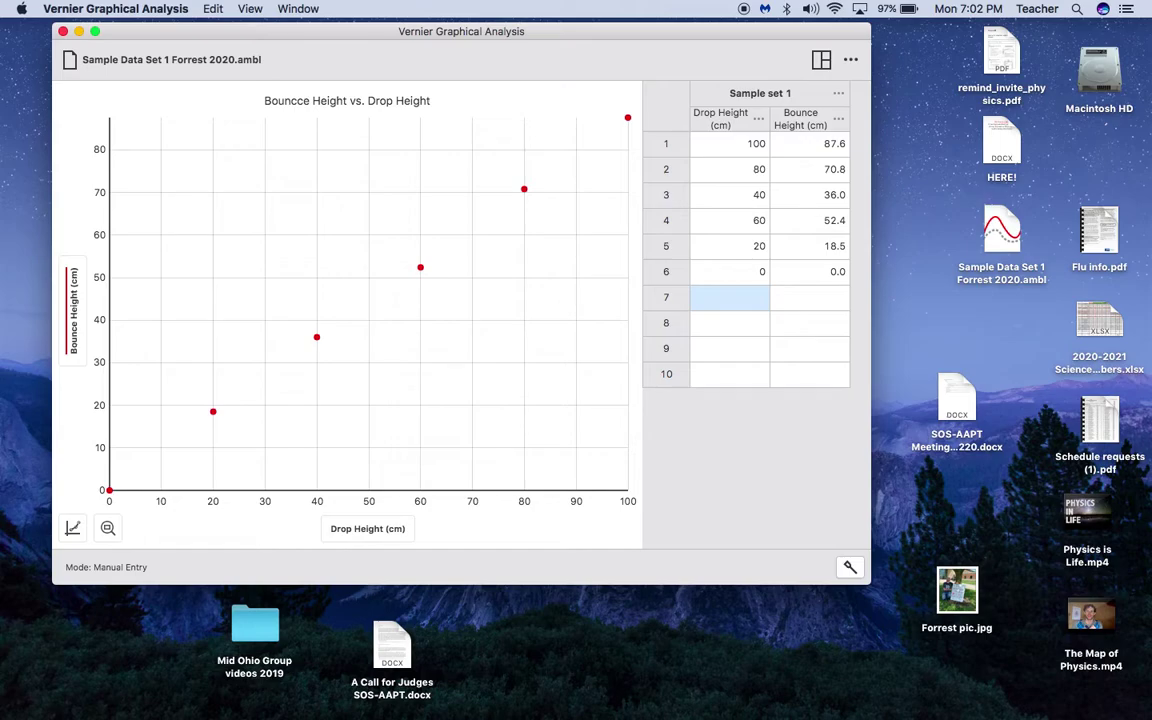
Enter a trial data point in row 7 with drop height 56.5 and bounce height 37.
text(56)
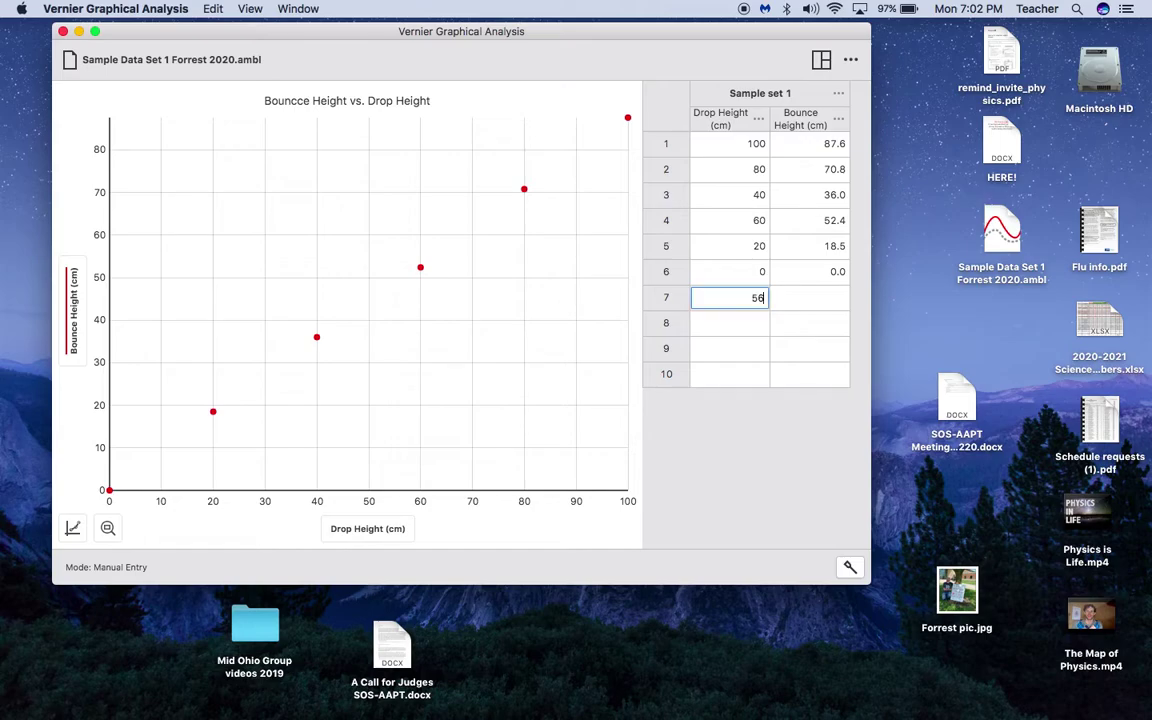
text(.5)
key(Tab)
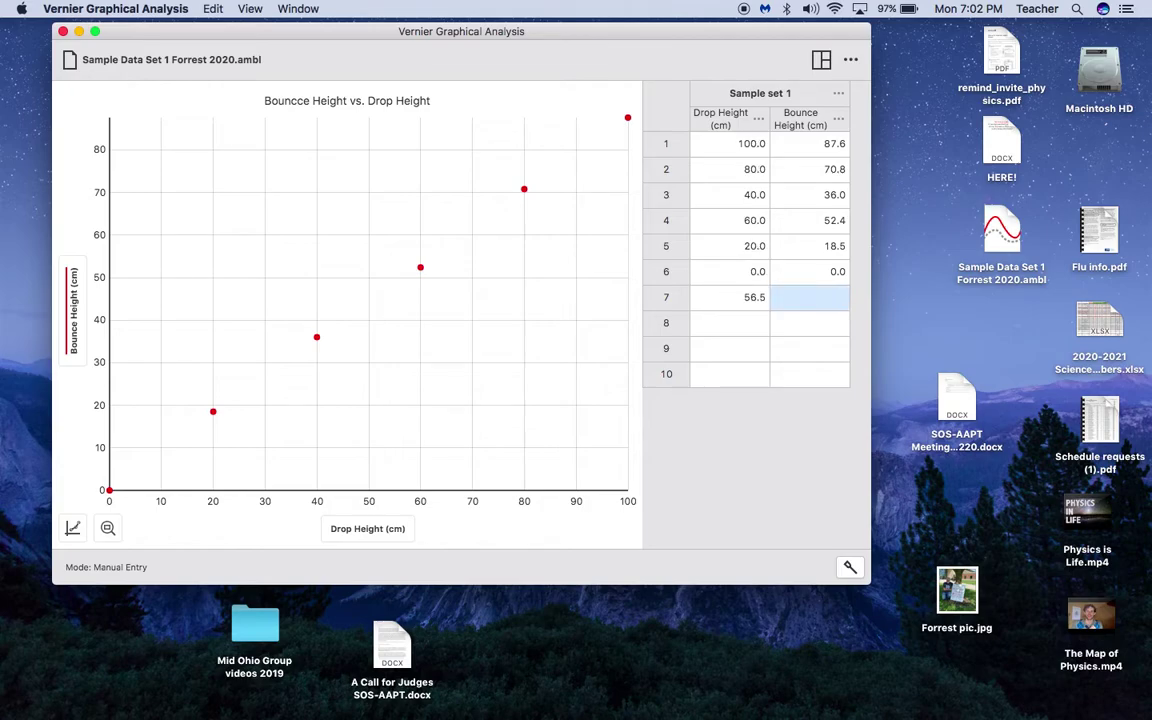
text(37)
key(Tab)
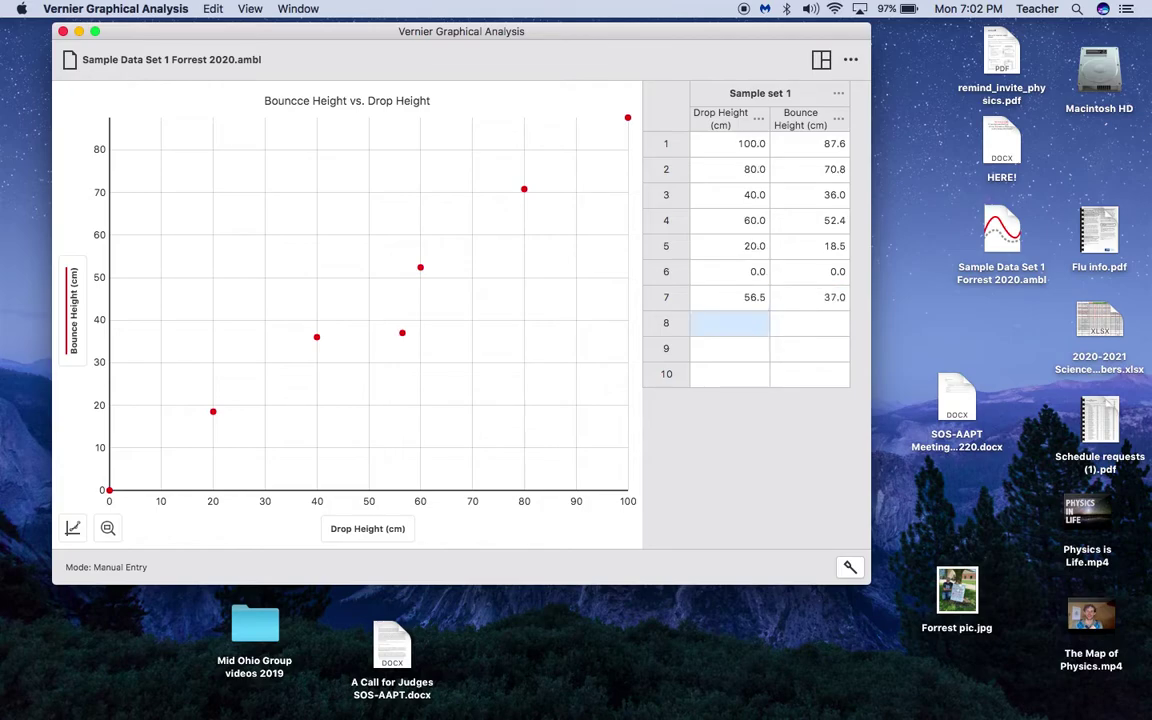
Clear both the drop height and bounce height values from row 7 of the data table.
click(757, 299)
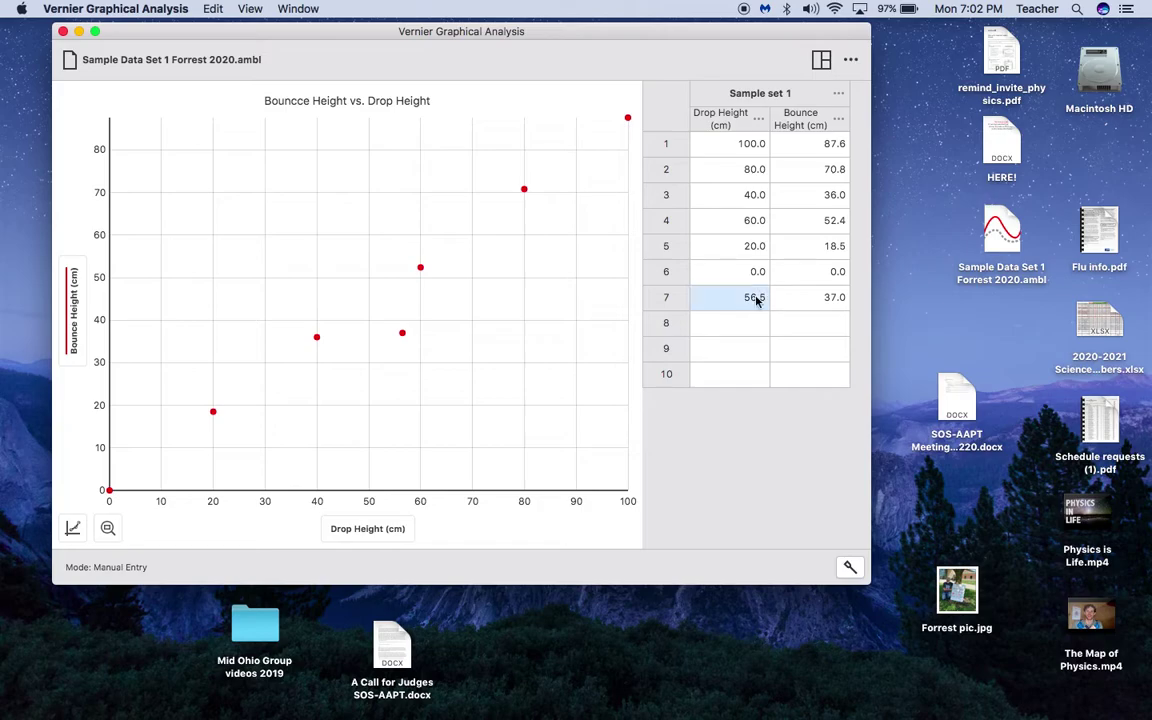
key(BackSpace)
key(Tab)
key(BackSpace)
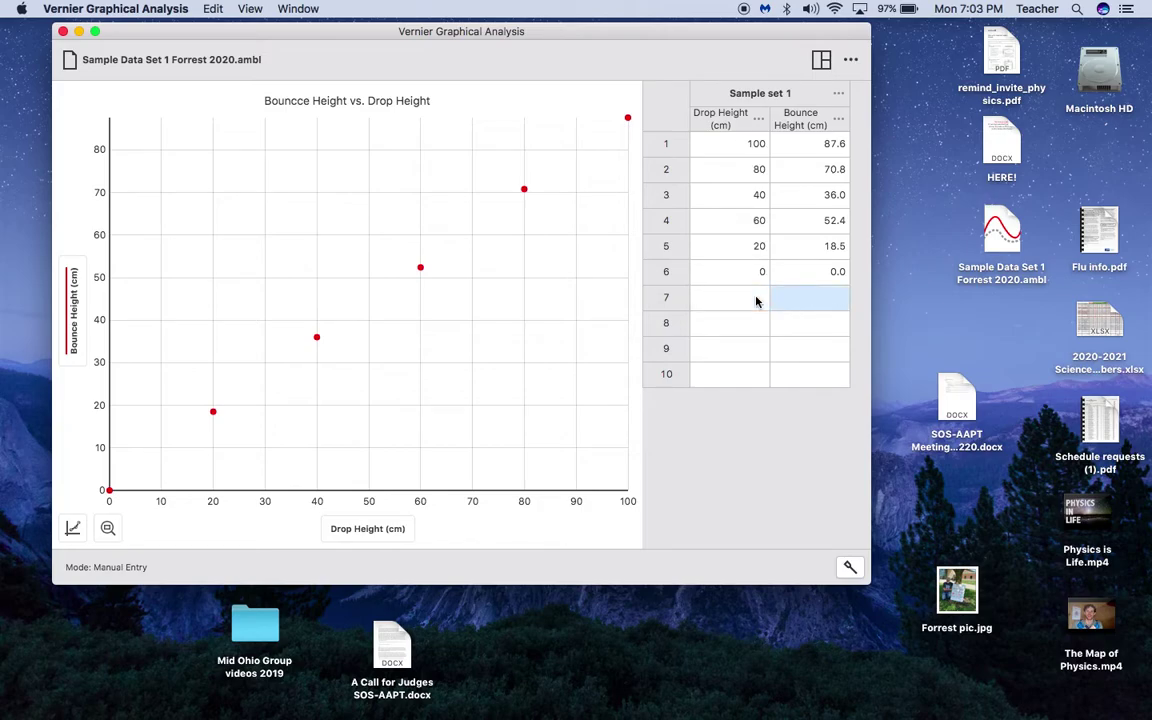
click(806, 323)
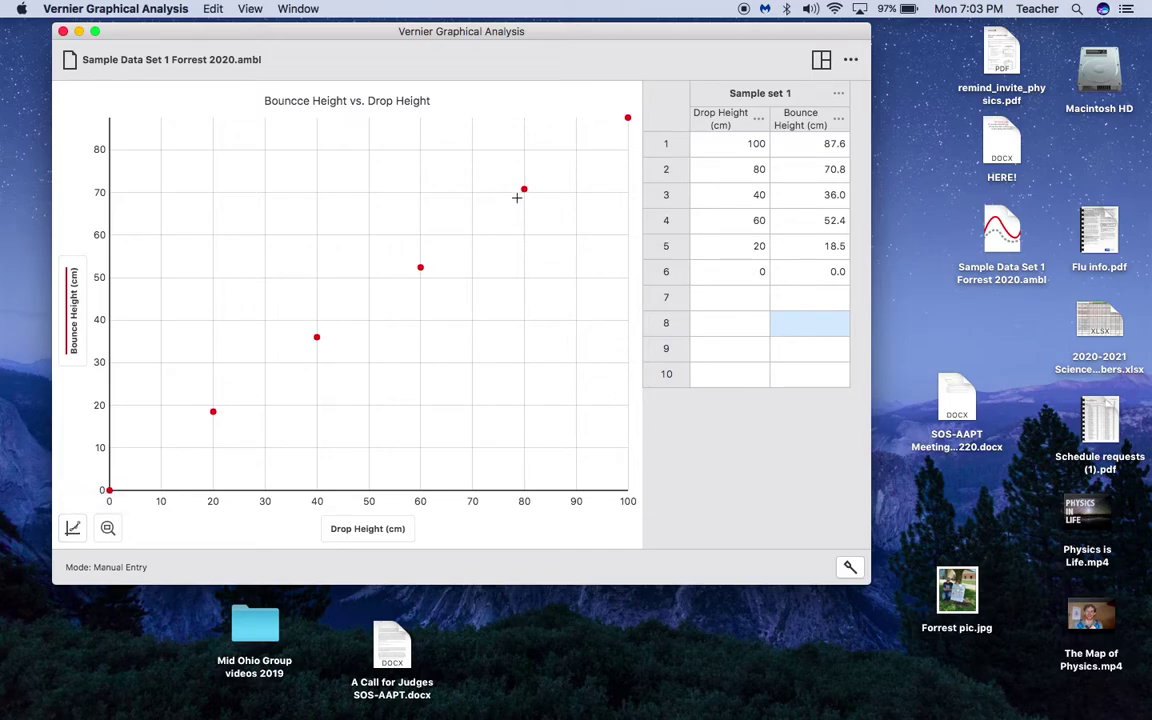
click(70, 530)
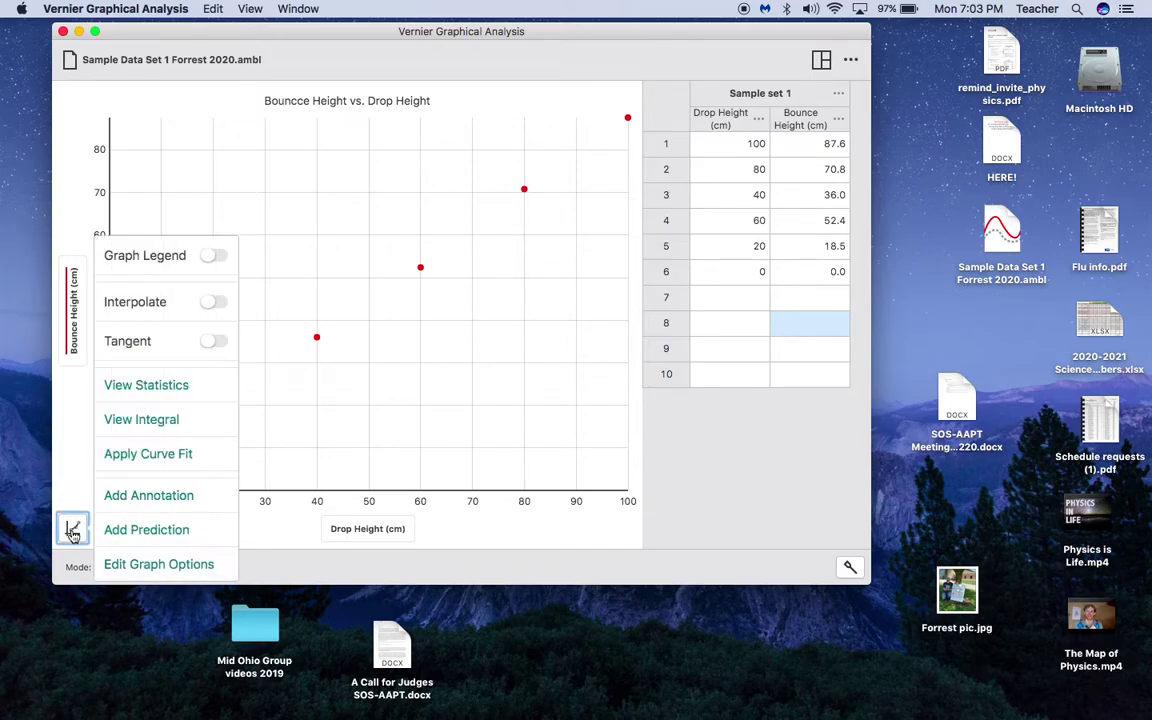
click(72, 530)
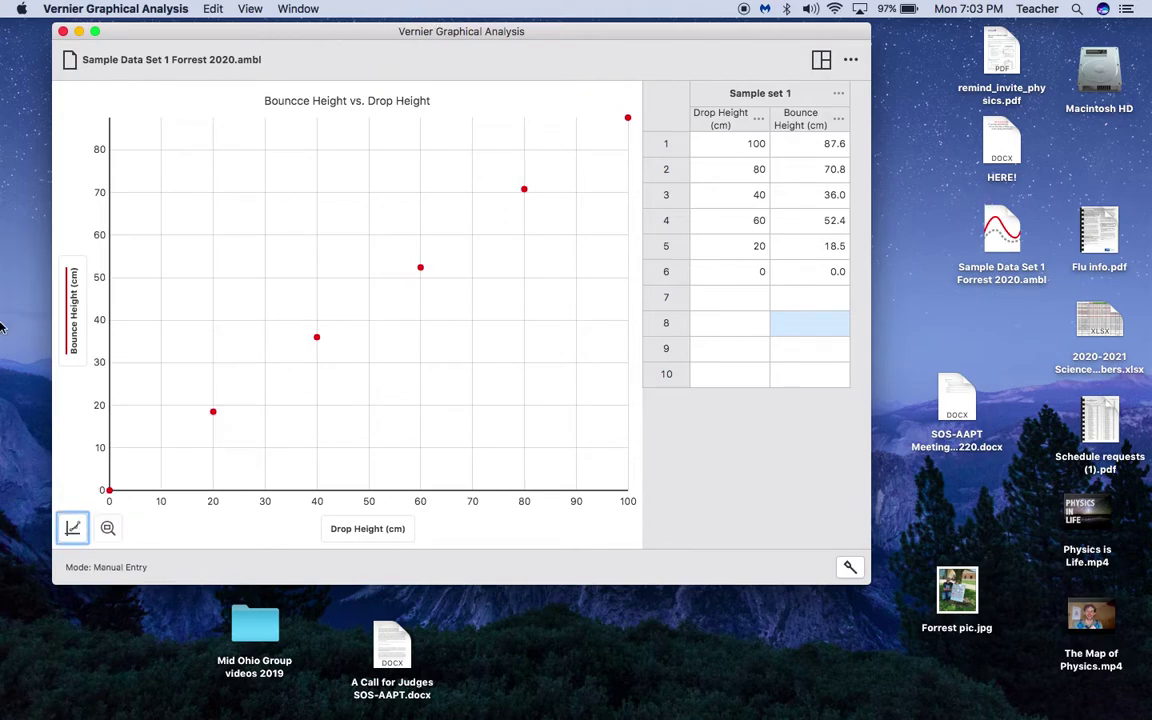
Switch to Chrome and open the AP Physics C class's Classwork page in Google Classroom in a new tab.
mouse_move(4, 328)
click(8, 127)
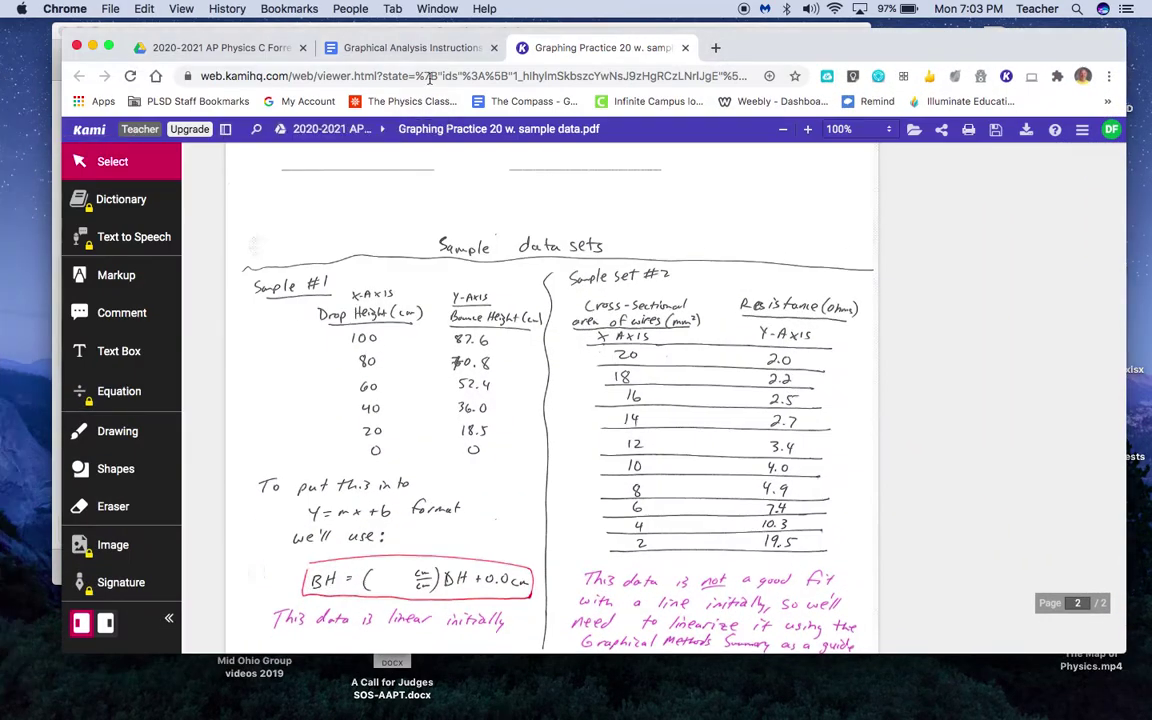
key(super+t)
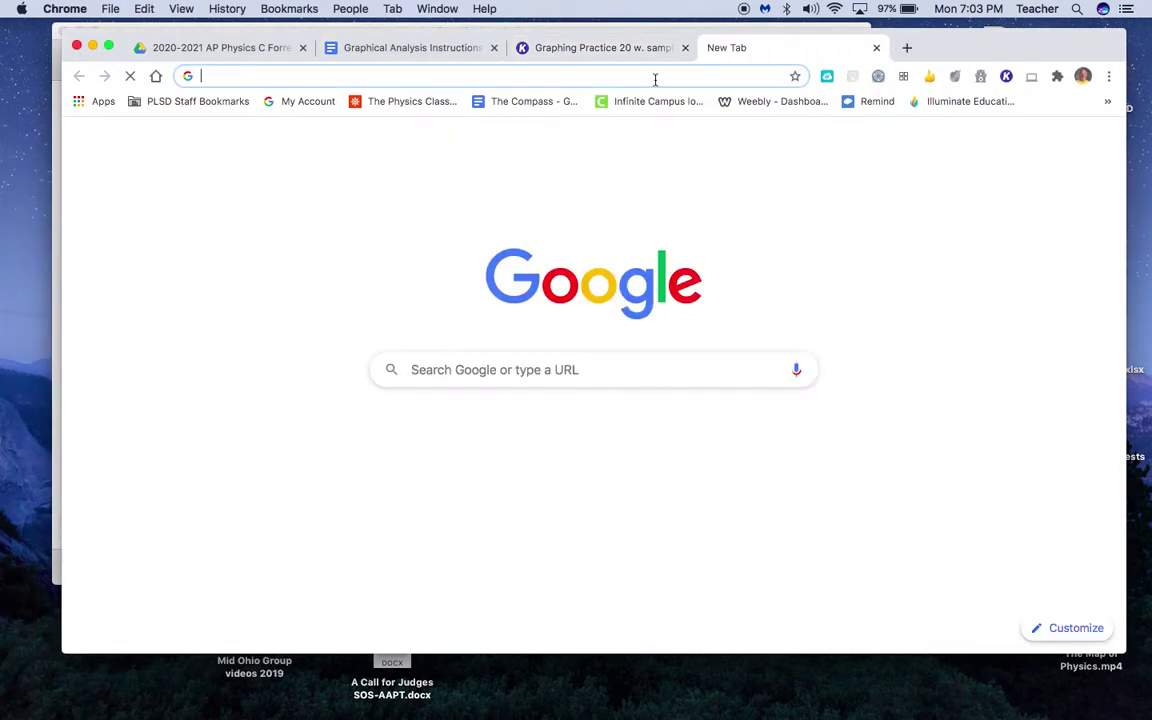
text(cla)
key(Return)
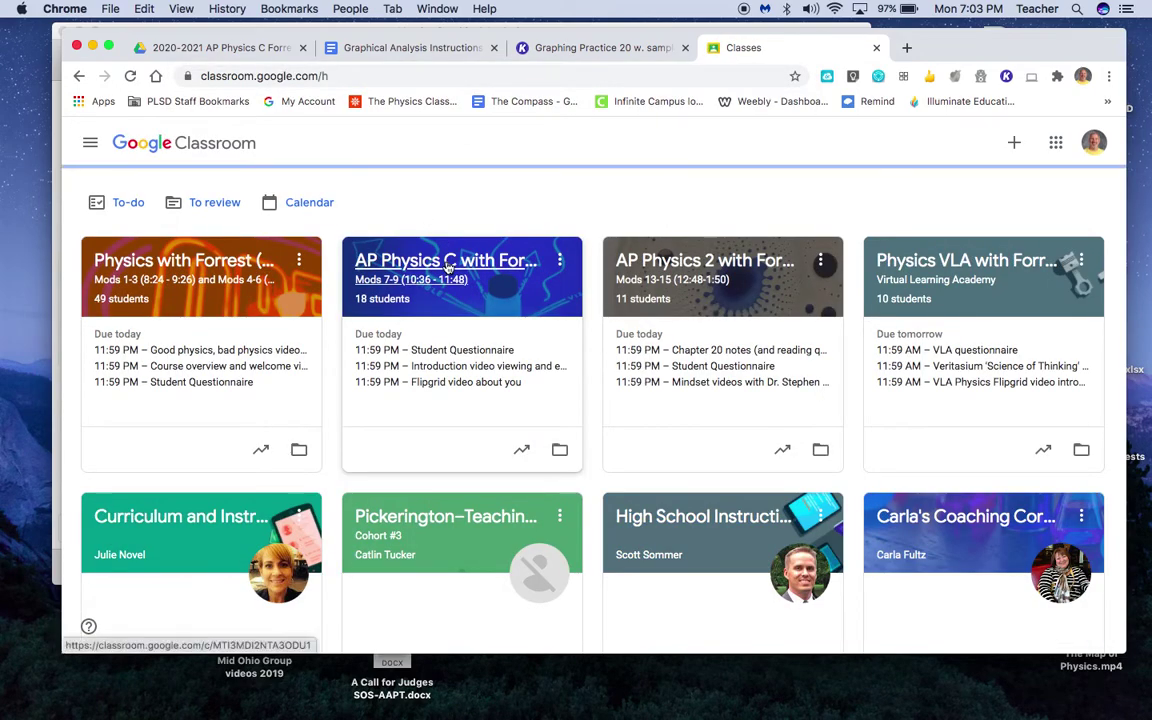
click(449, 261)
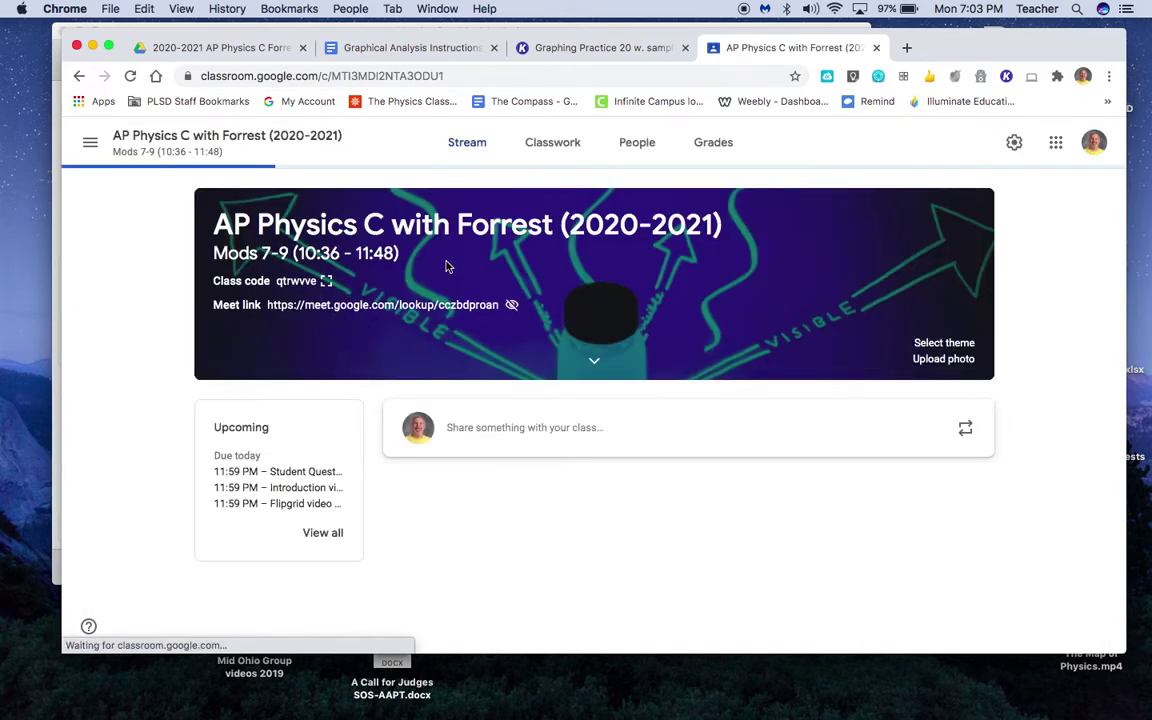
click(541, 145)
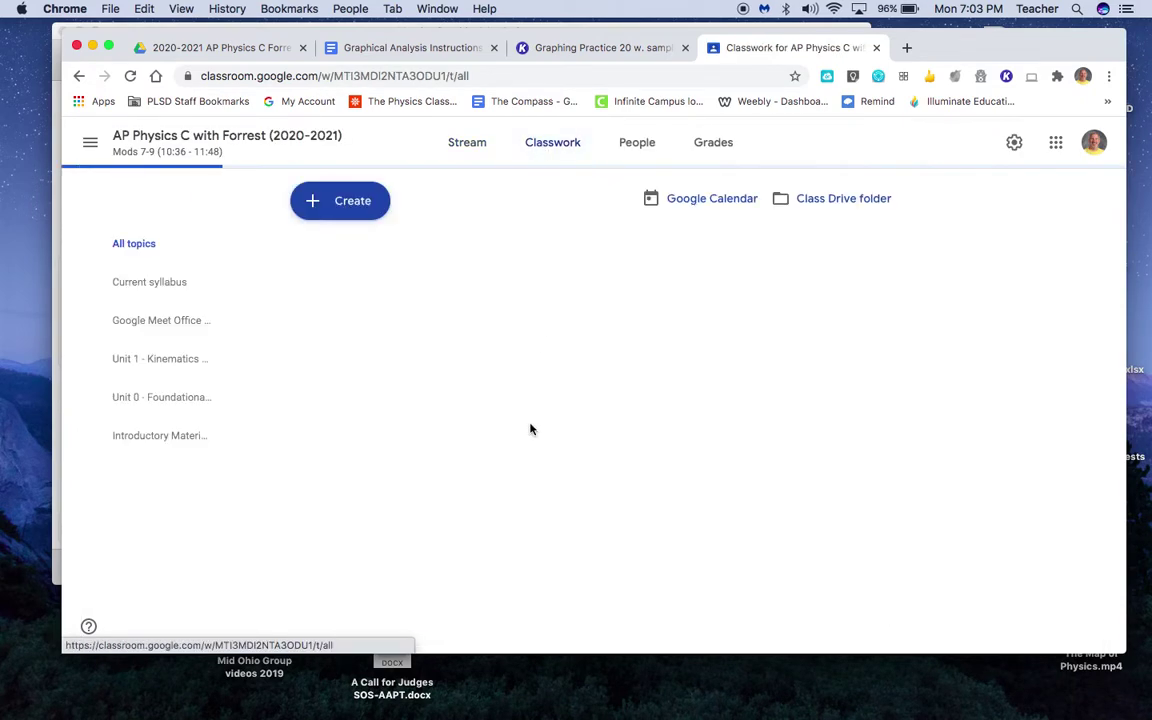
Open the Graphical Methods summary PDF attached to the "Graphical methods summary sheet" material.
scroll(530, 430, down, 5)
scroll(530, 430, down, 5)
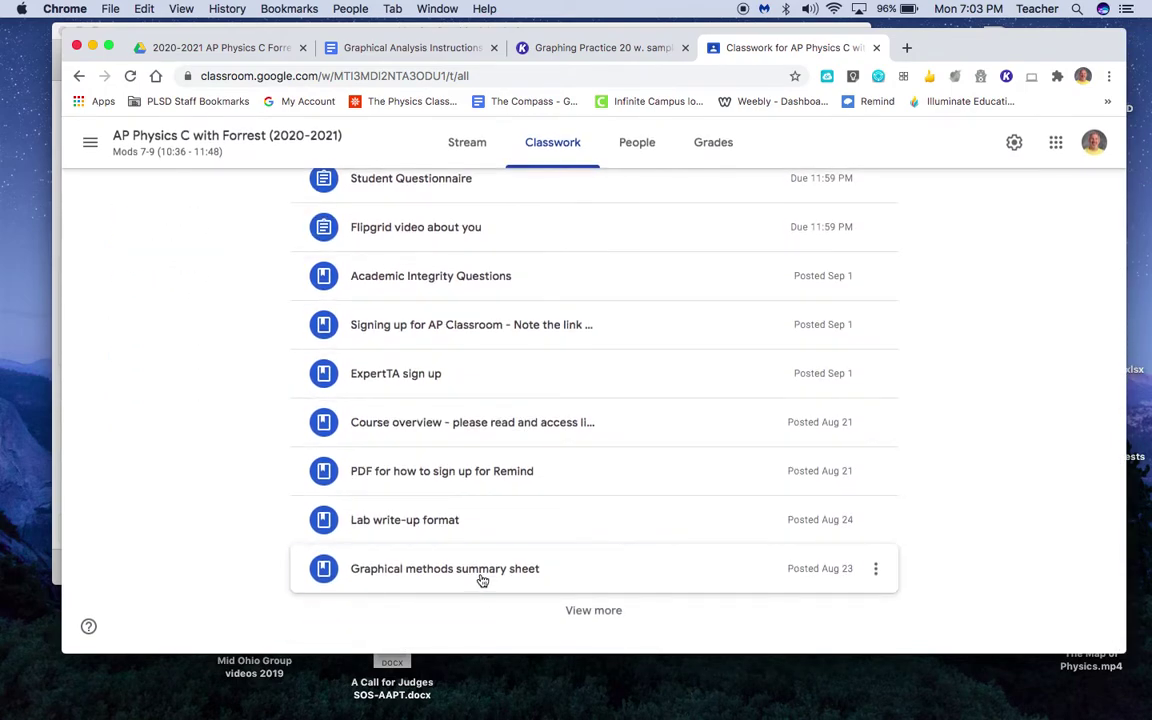
click(481, 578)
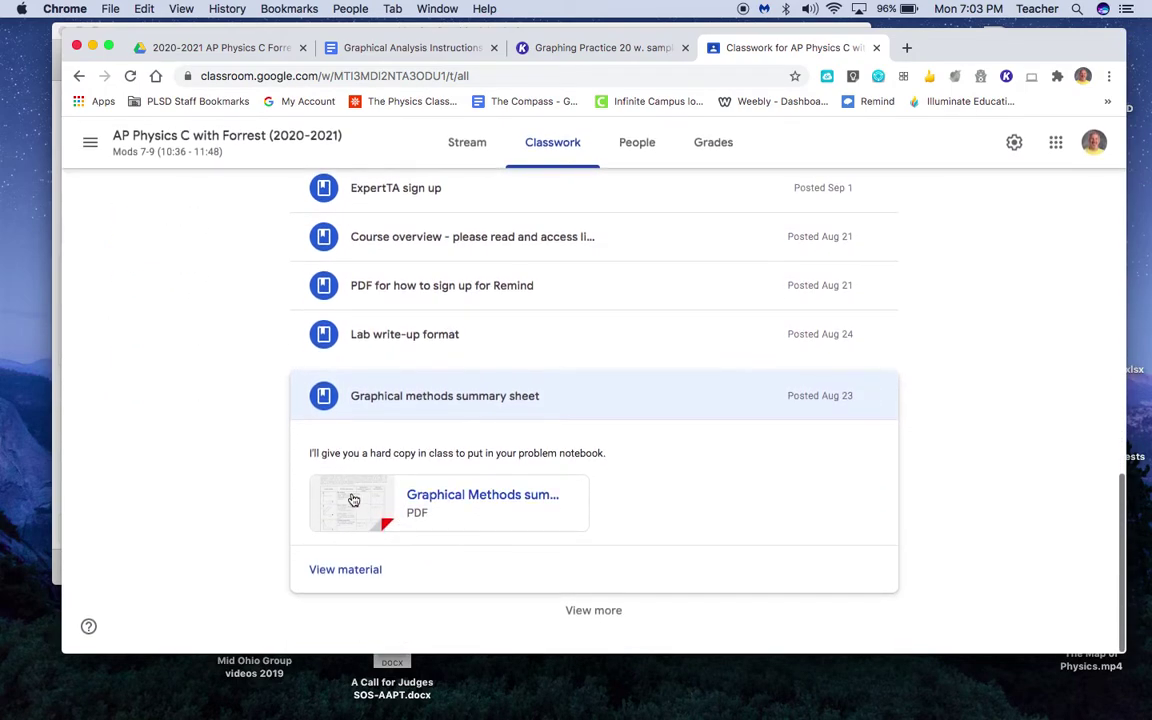
click(316, 442)
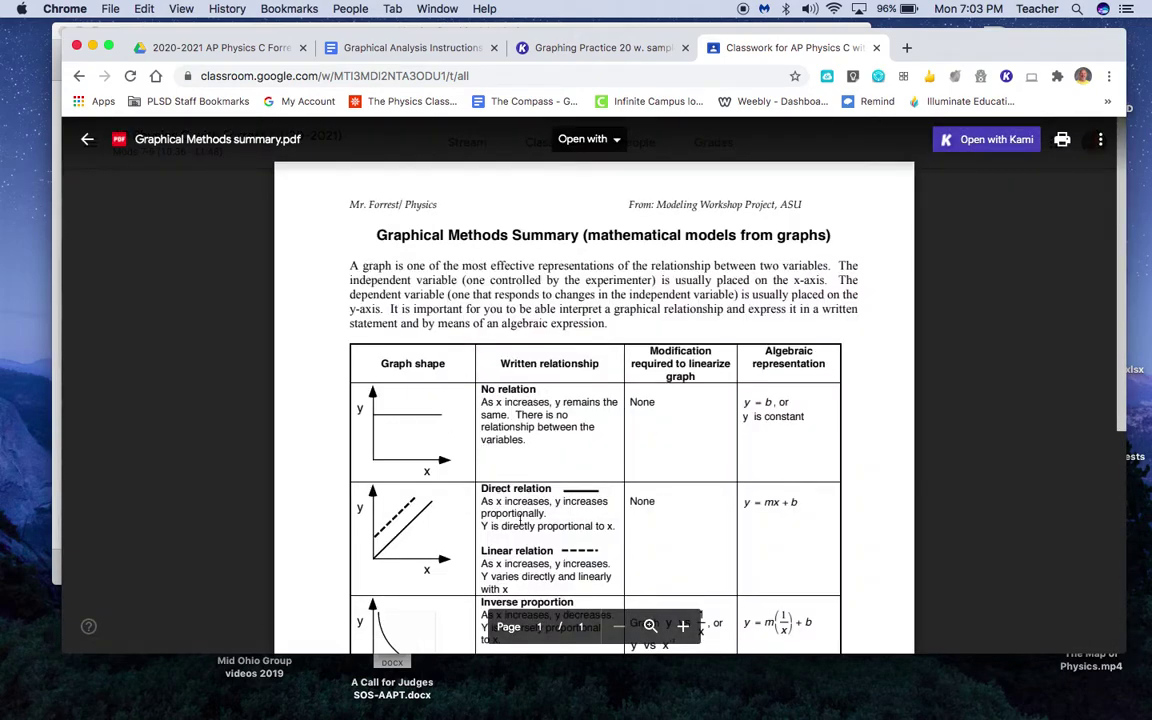
Examine the summary table's graph shapes, written relationships, linearizing modifications and algebraic representations.
scroll(476, 445, down, 2)
scroll(528, 489, down, 2)
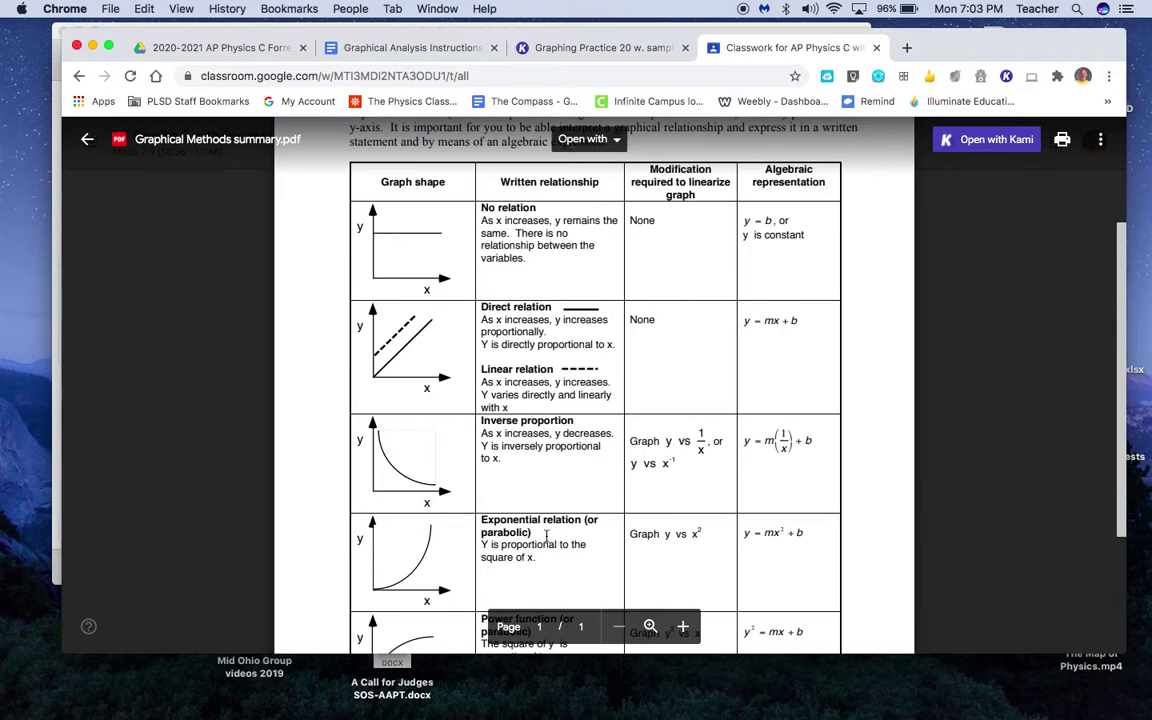
scroll(540, 520, down, 1)
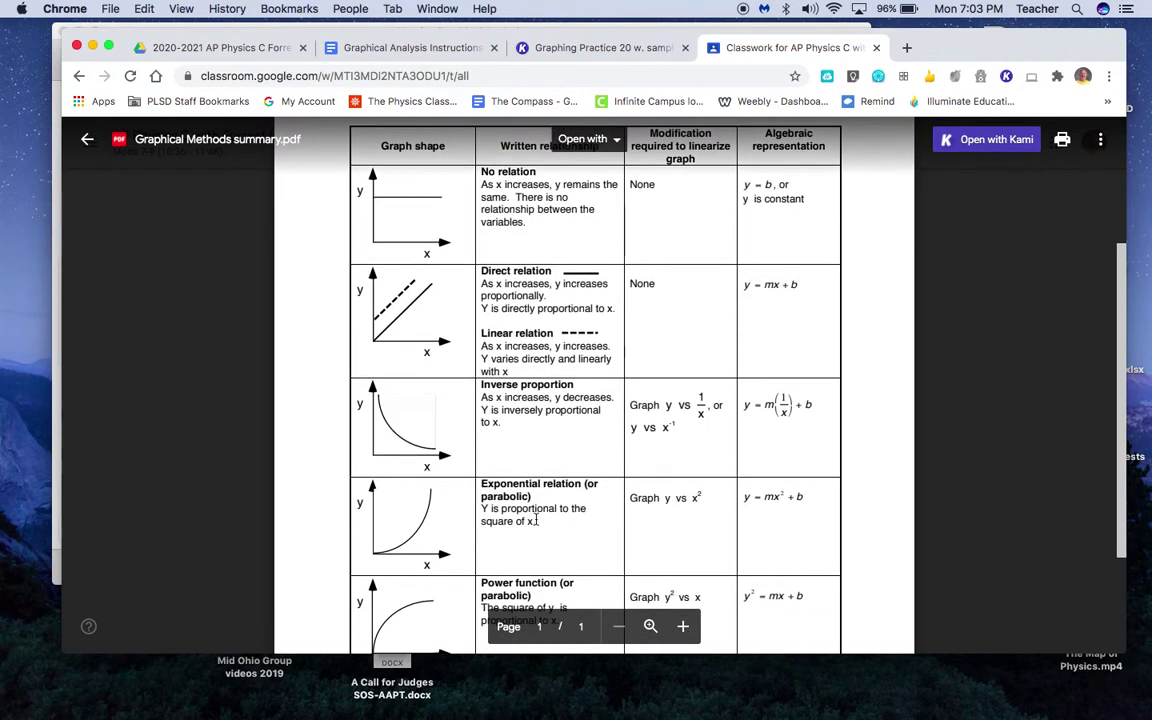
scroll(523, 510, down, 1)
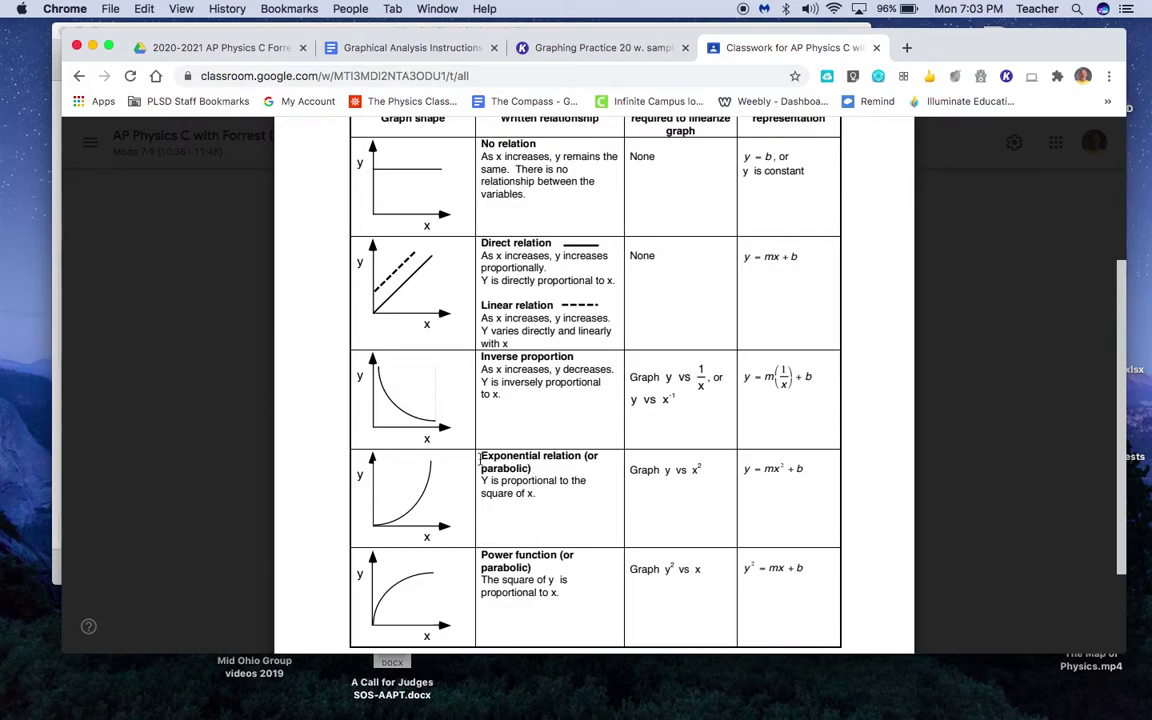
scroll(532, 490, up, 1)
scroll(530, 490, up, 2)
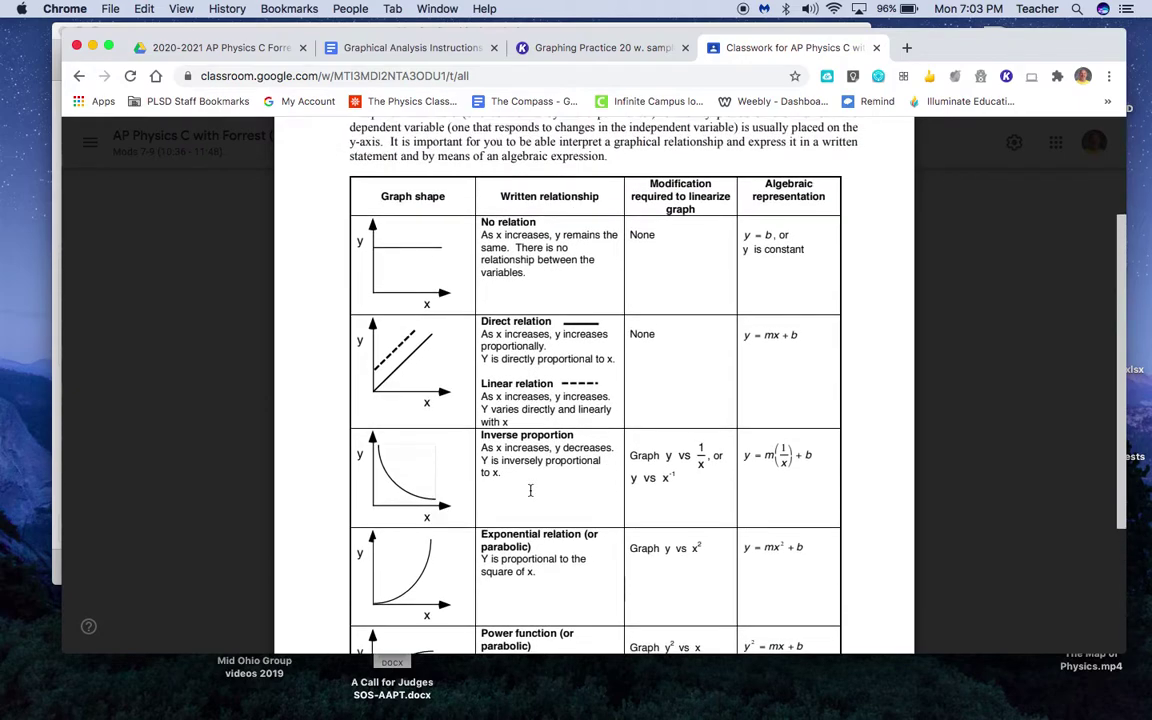
scroll(541, 587, down, 4)
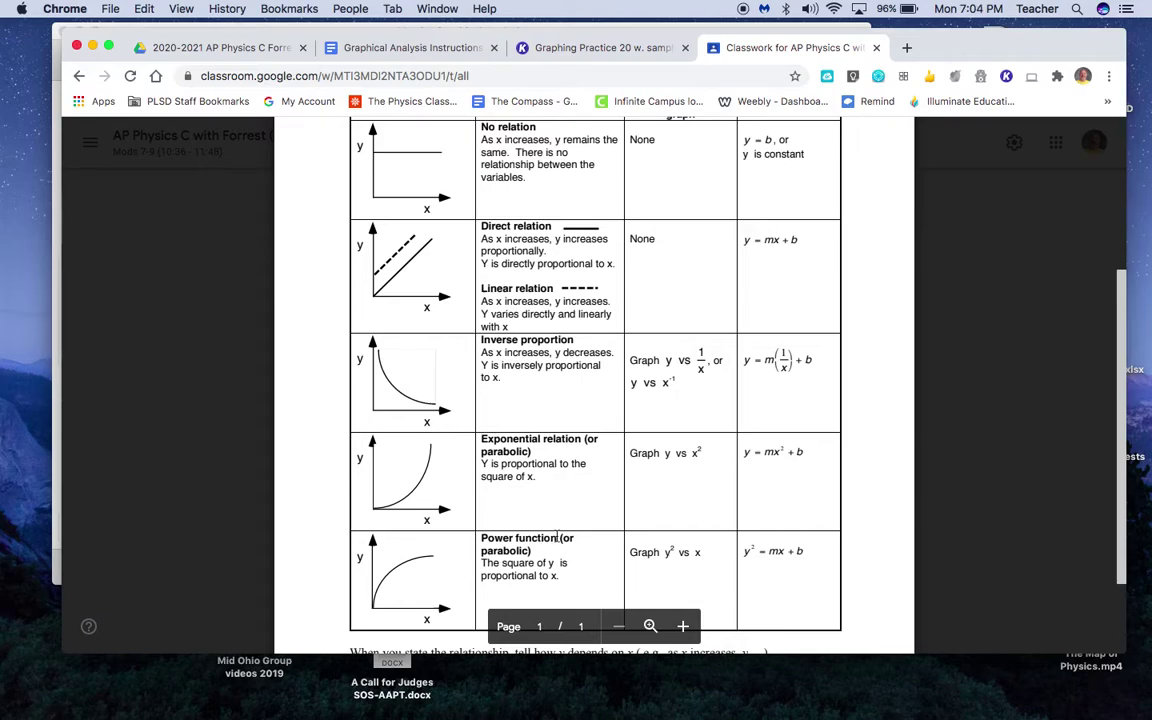
scroll(560, 420, up, 4)
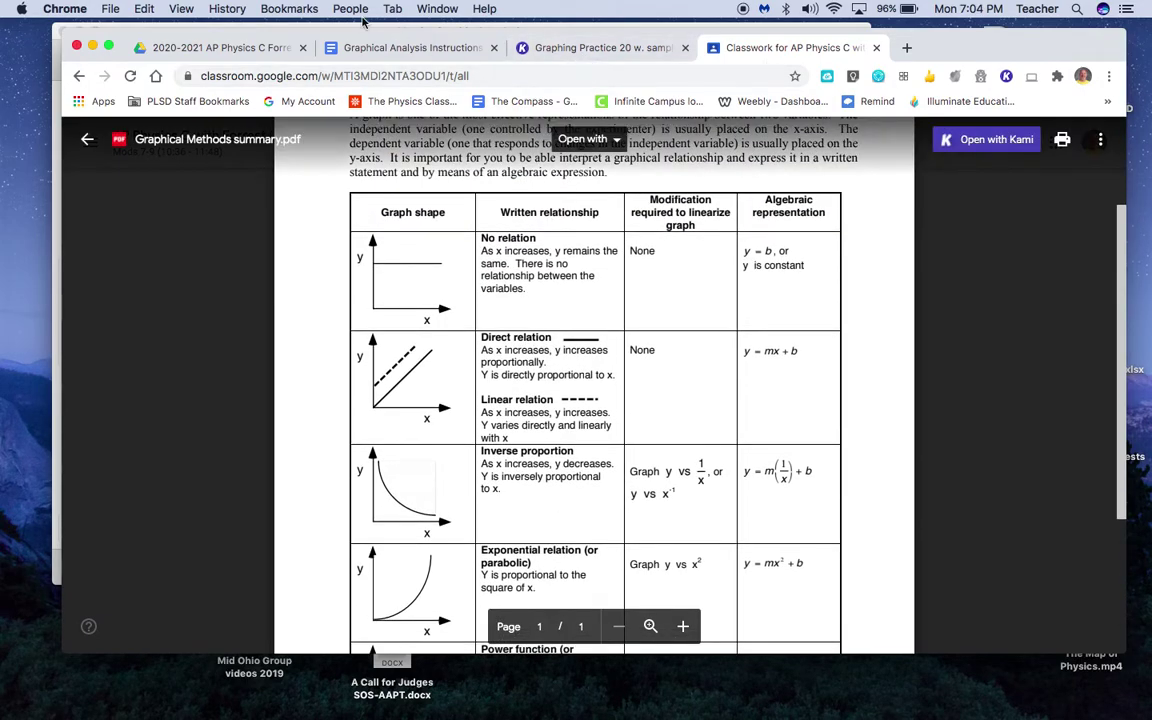
Return to Graphical Analysis and apply a Linear curve fit to the bounce height data.
click(91, 47)
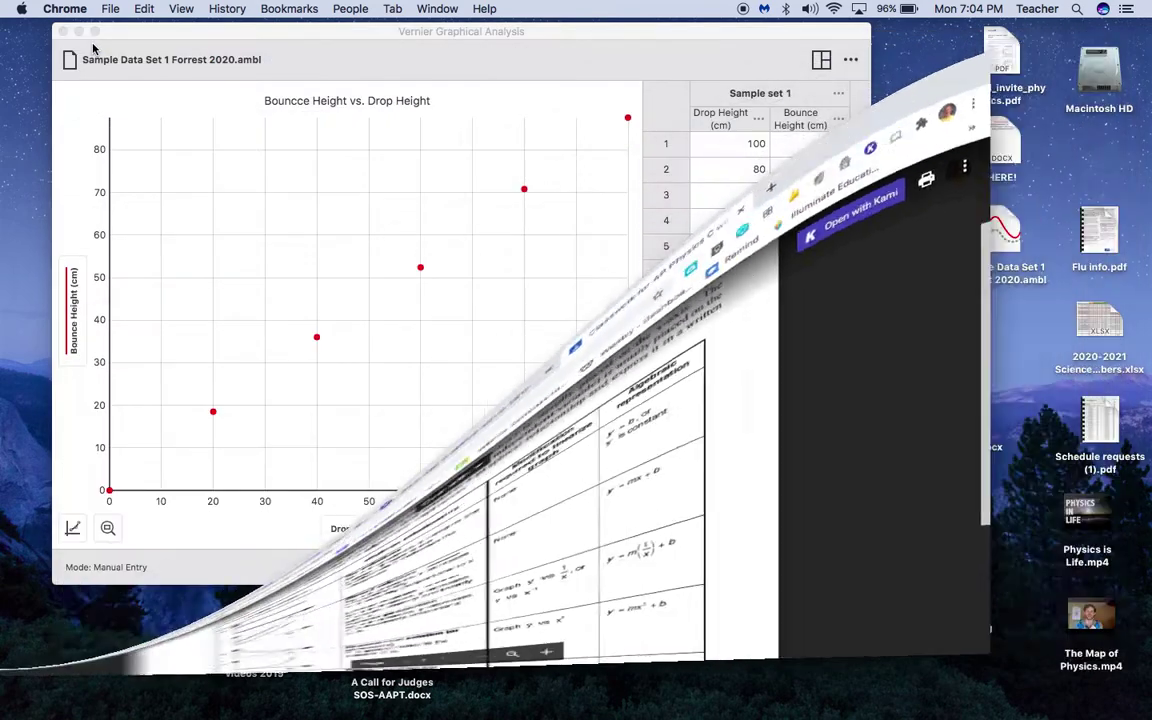
click(72, 528)
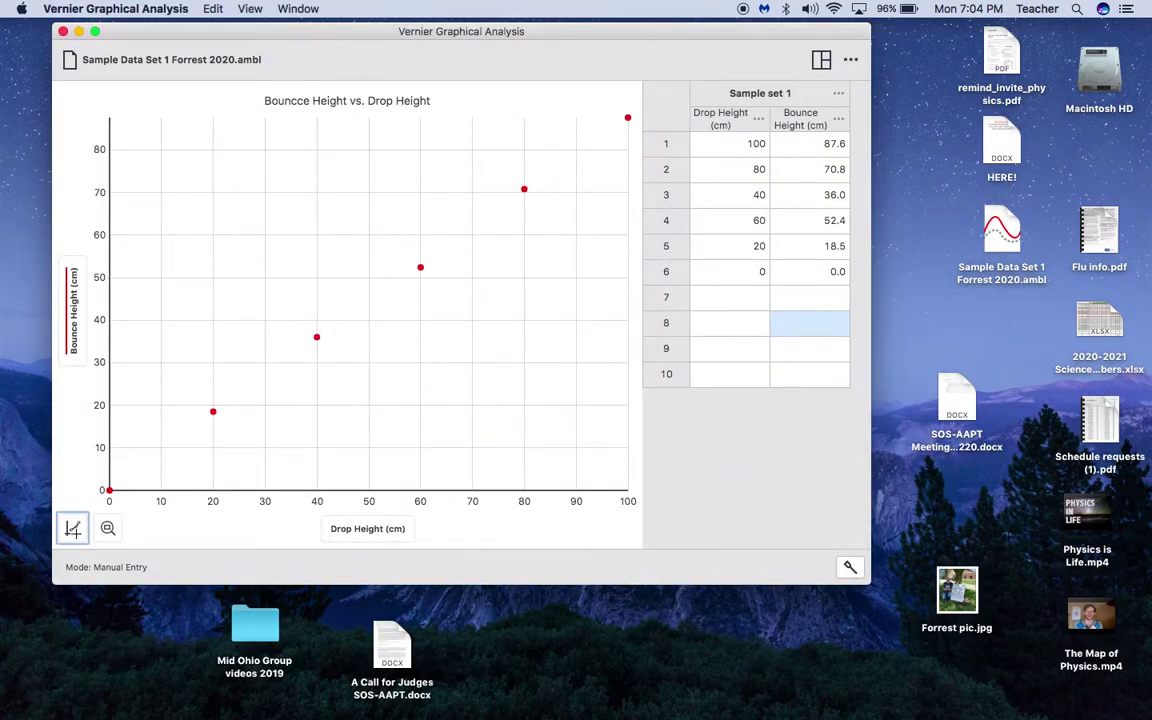
click(73, 528)
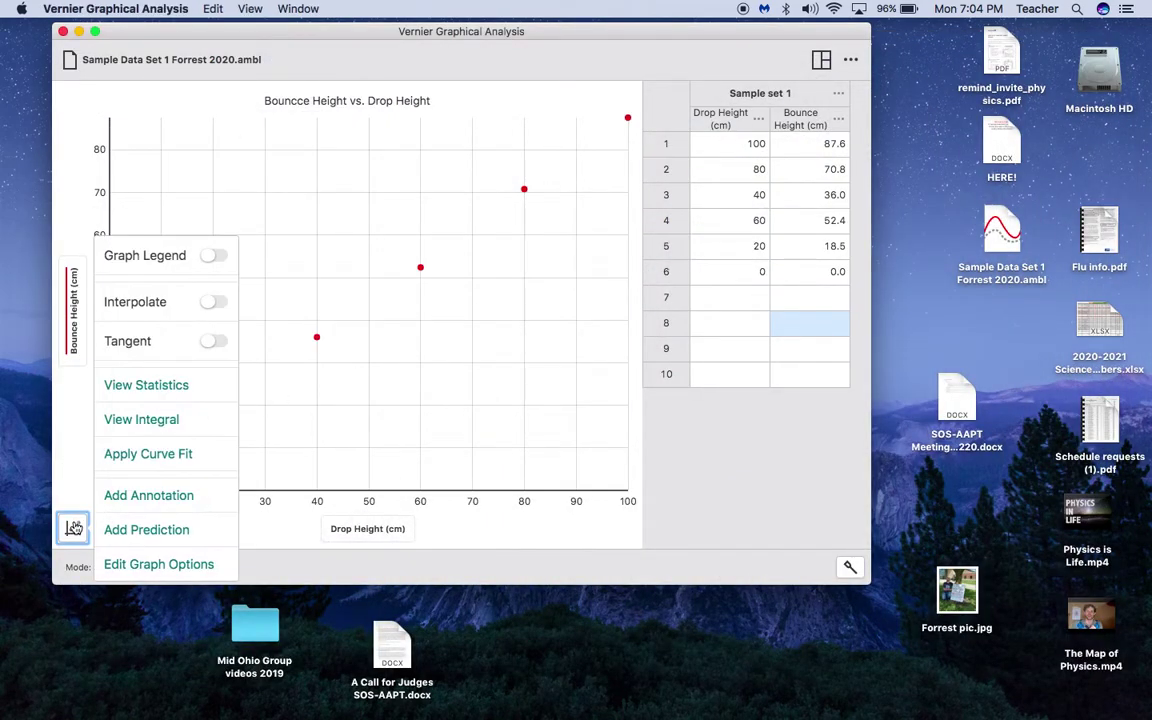
click(129, 462)
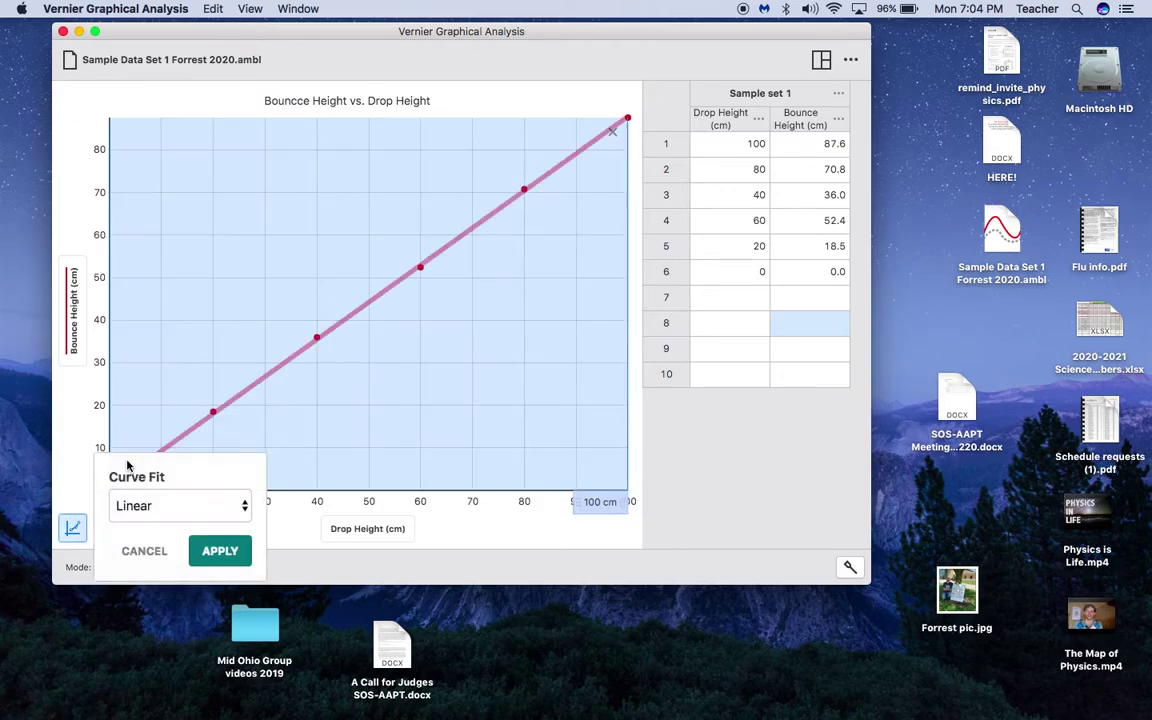
click(211, 513)
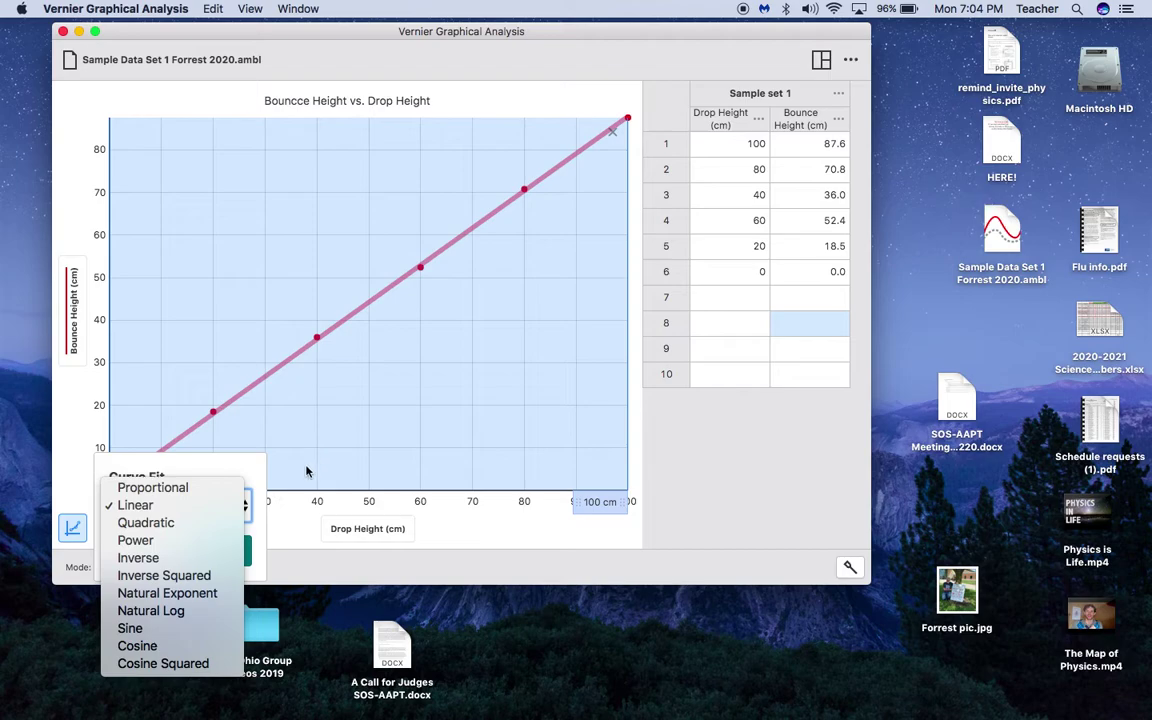
click(253, 490)
click(221, 550)
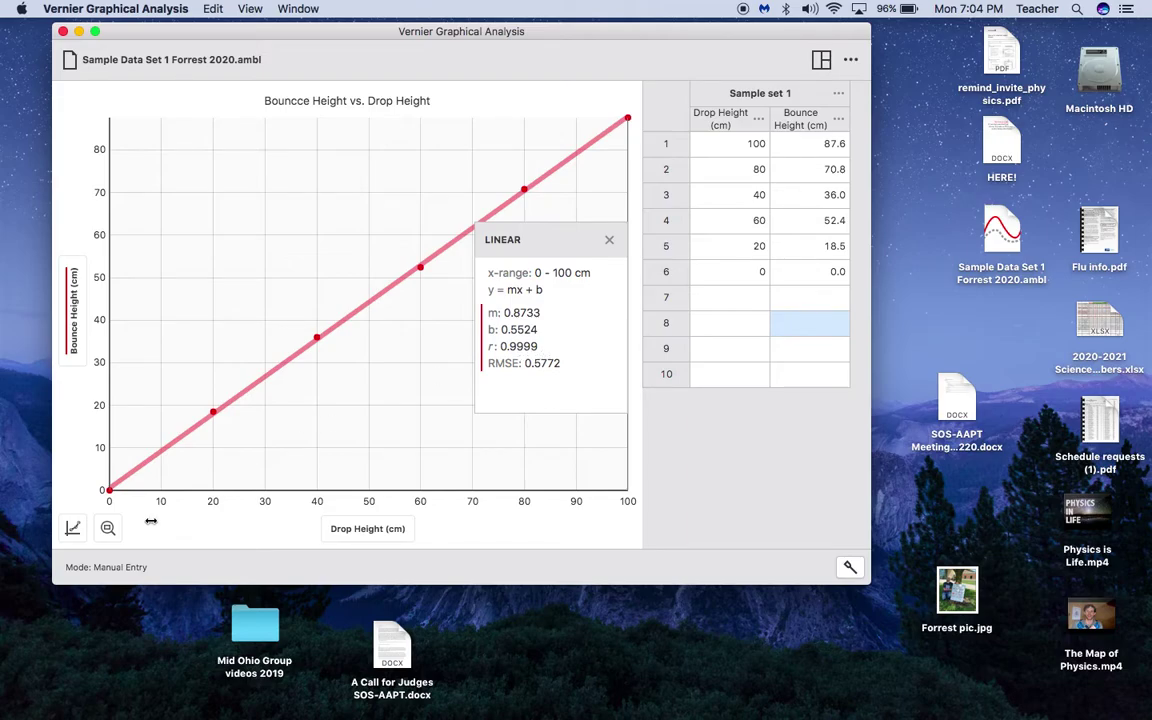
Try a Quadratic curve fit on the bounce height data, compare it with the Linear fit, and remove the Quadratic fit.
click(74, 530)
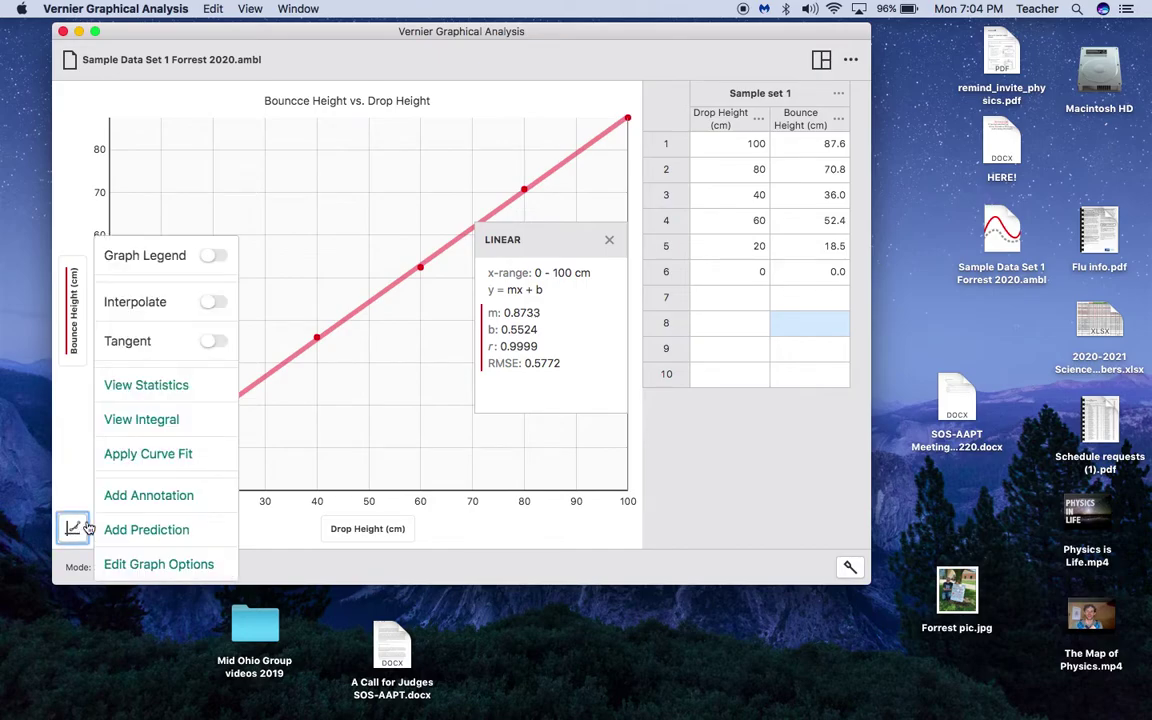
click(161, 464)
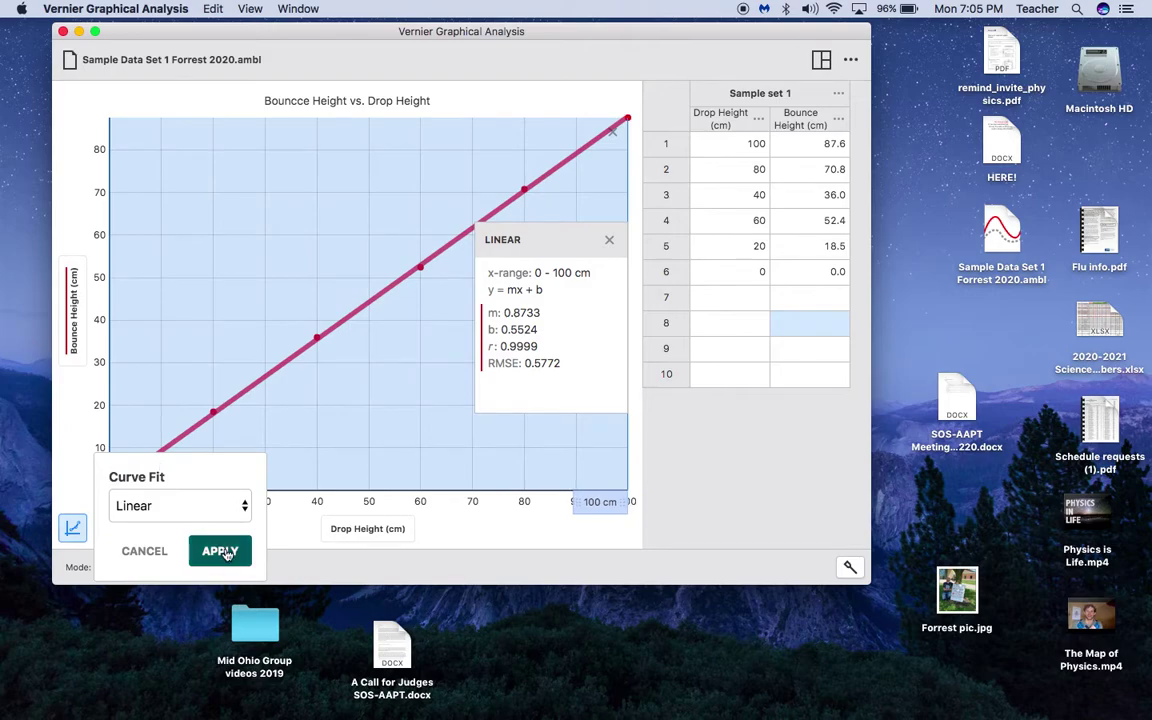
click(233, 510)
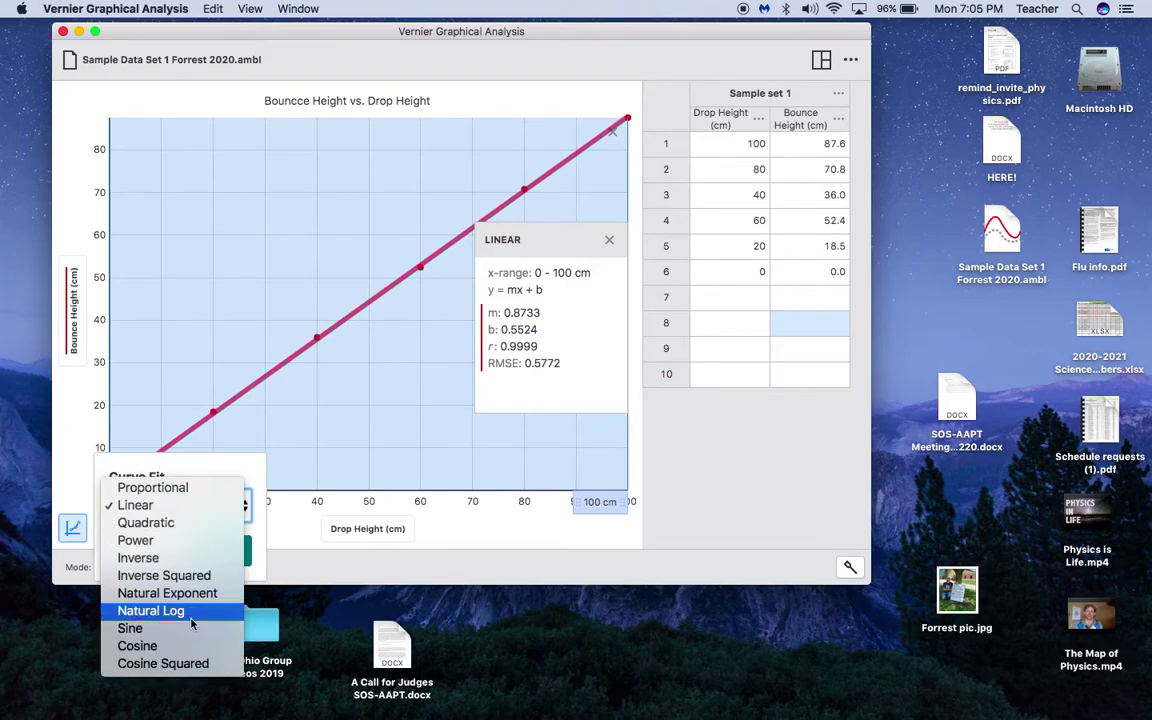
click(163, 522)
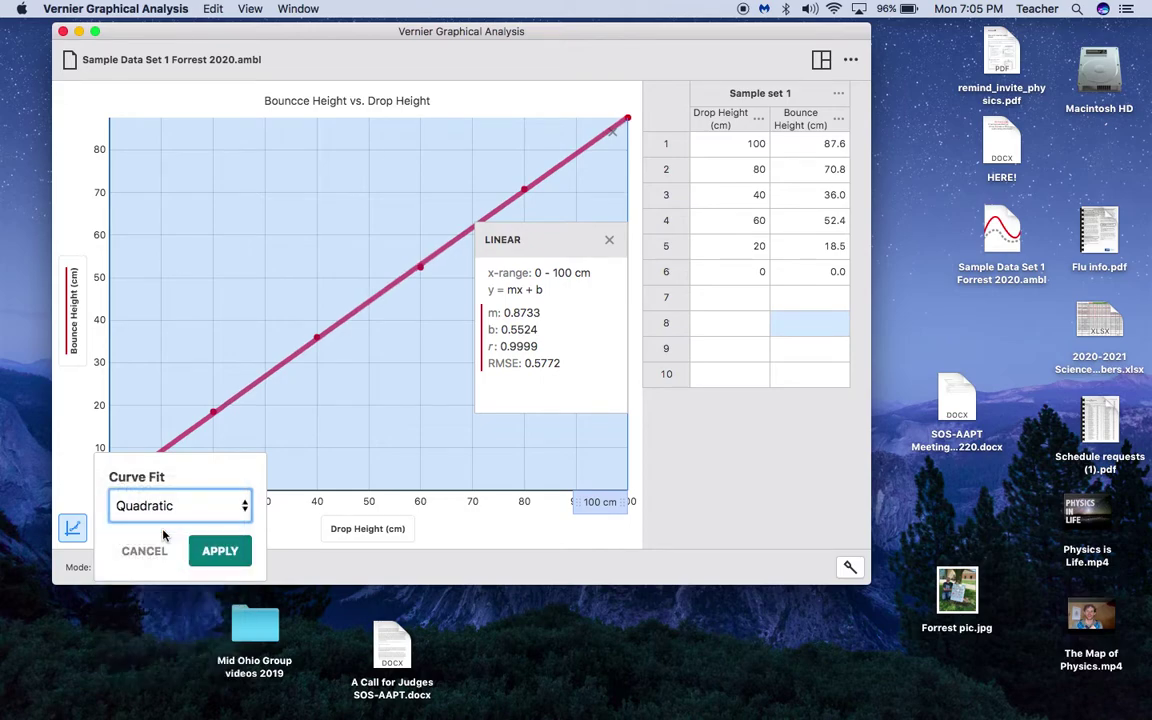
click(222, 551)
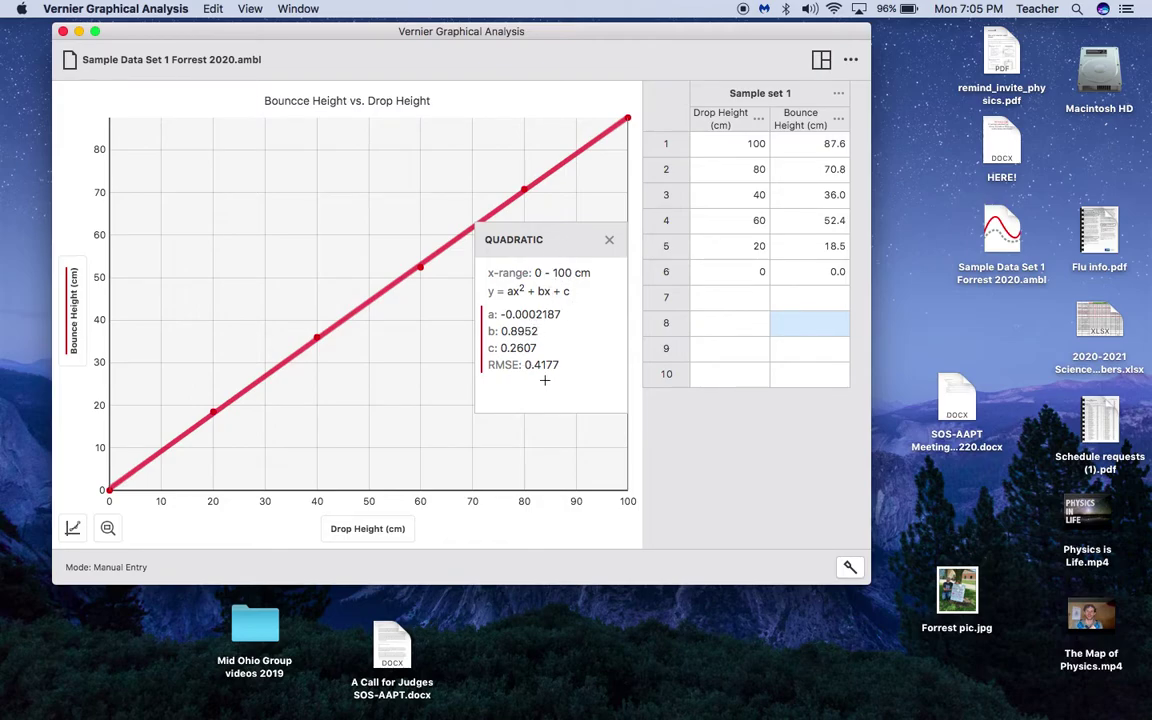
drag(486, 245, 529, 331)
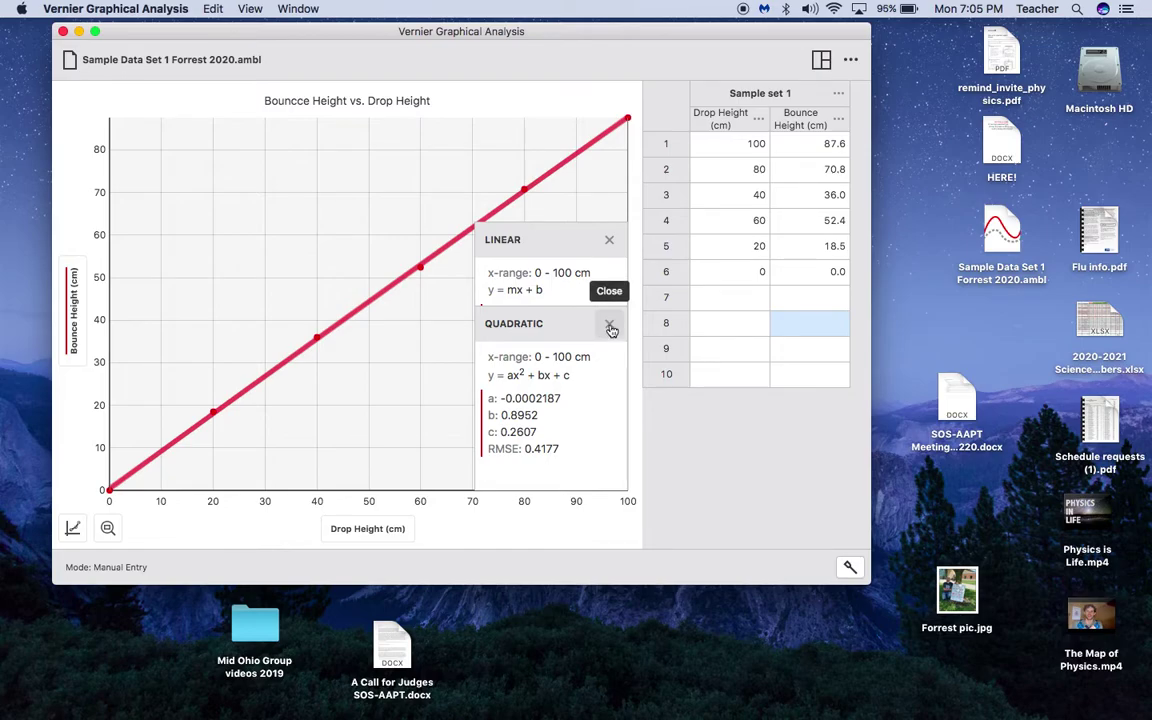
click(609, 327)
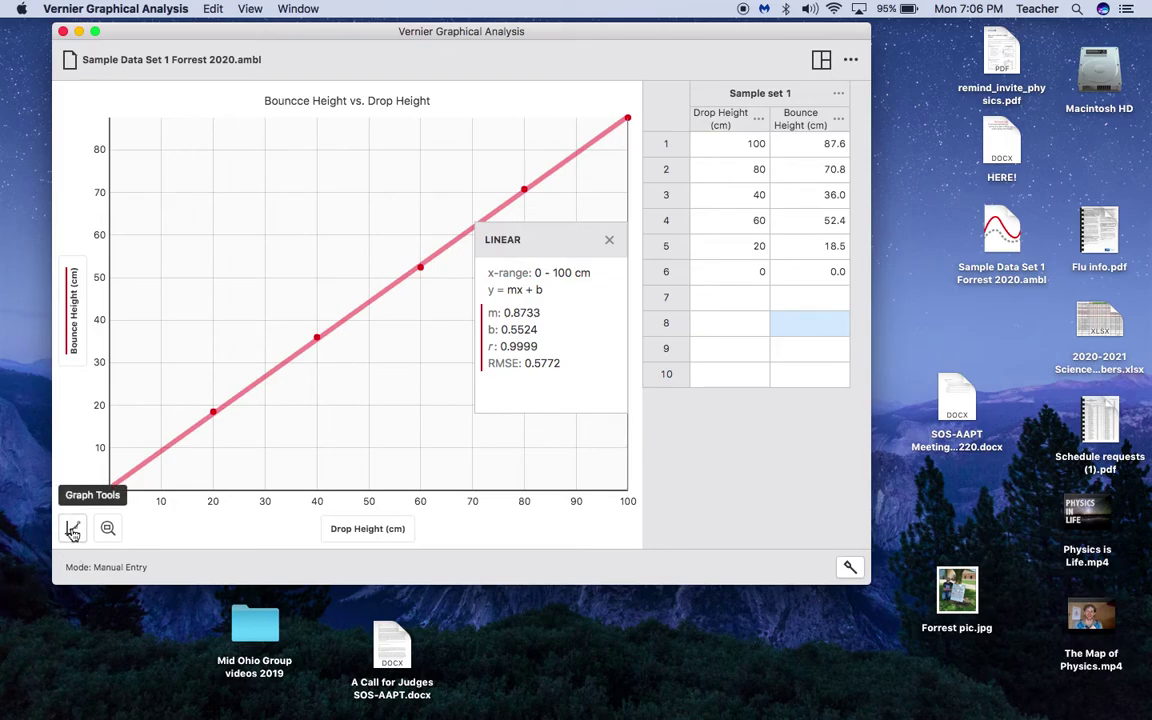
Save the experiment file with the Linear curve fit applied to the bounce height data.
key(super+s)
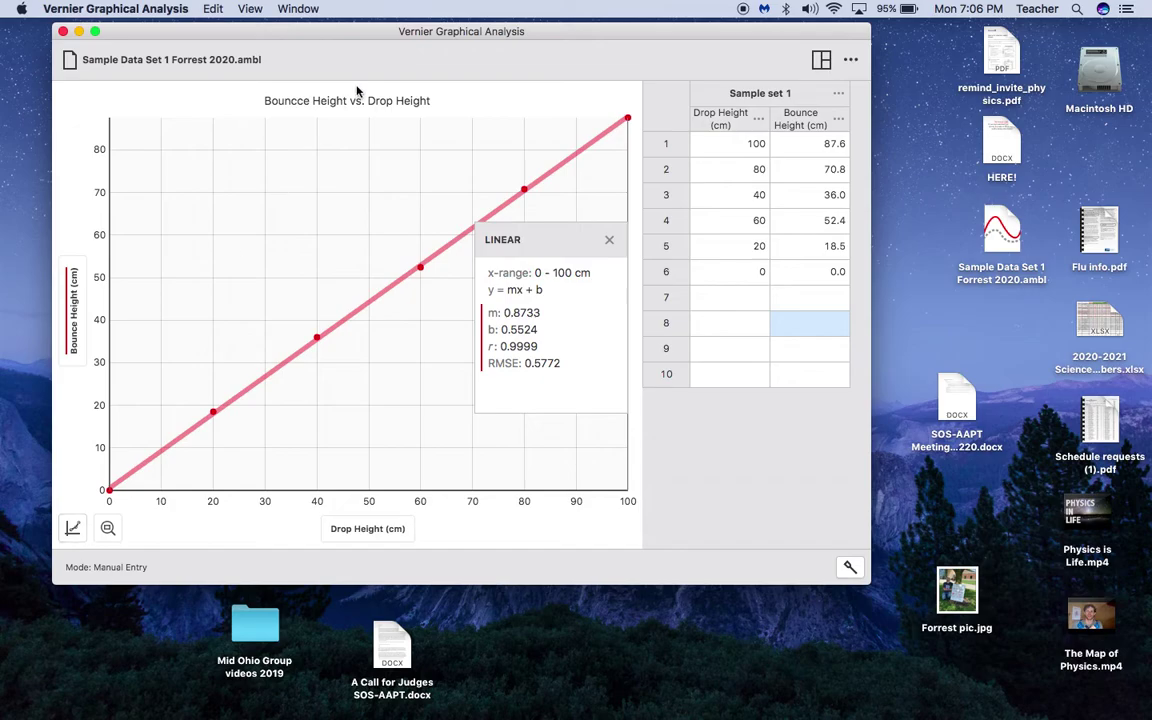
click(851, 60)
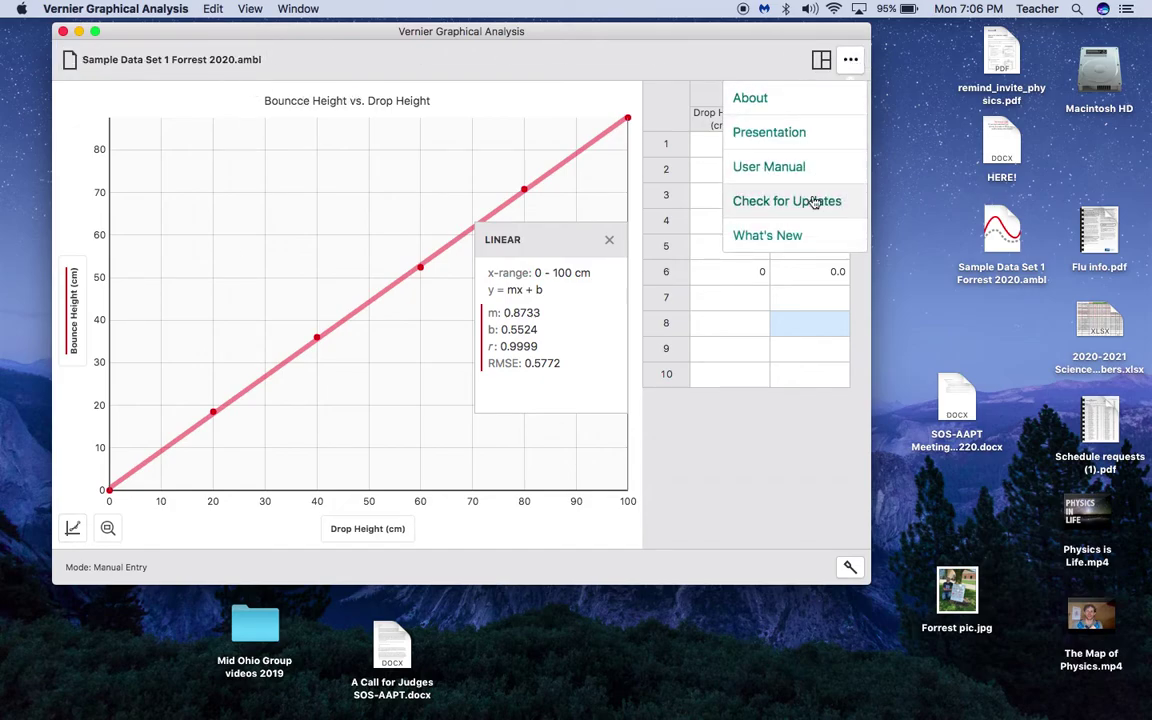
click(775, 69)
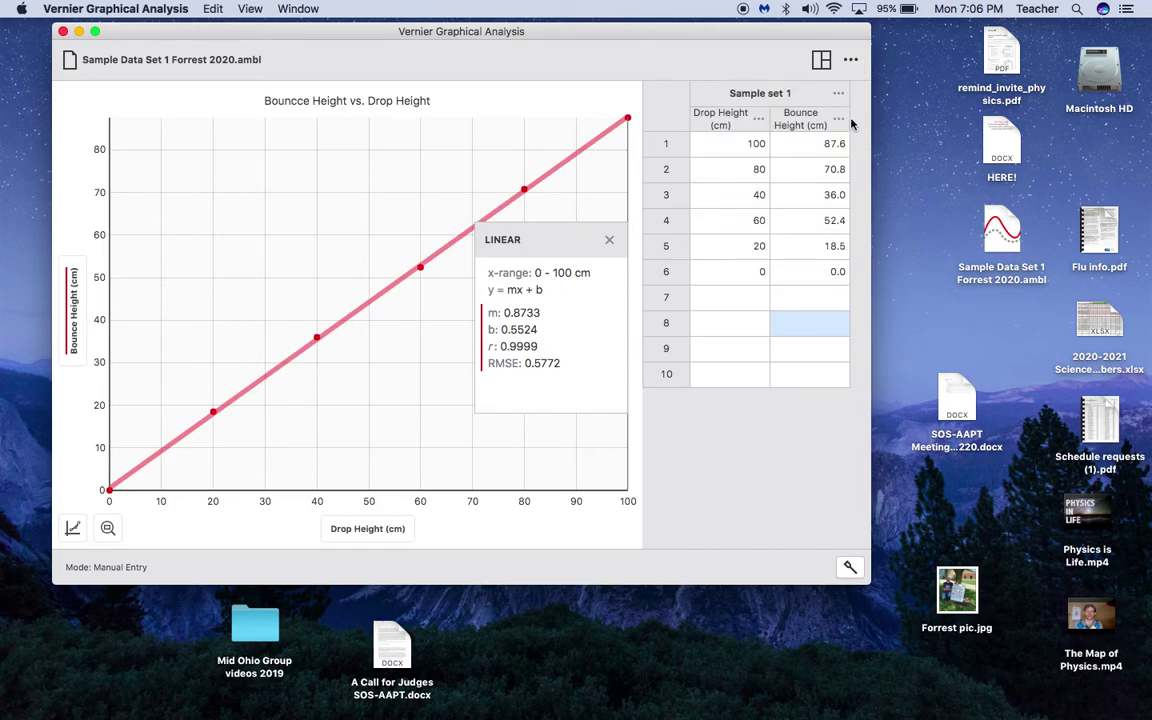
click(840, 94)
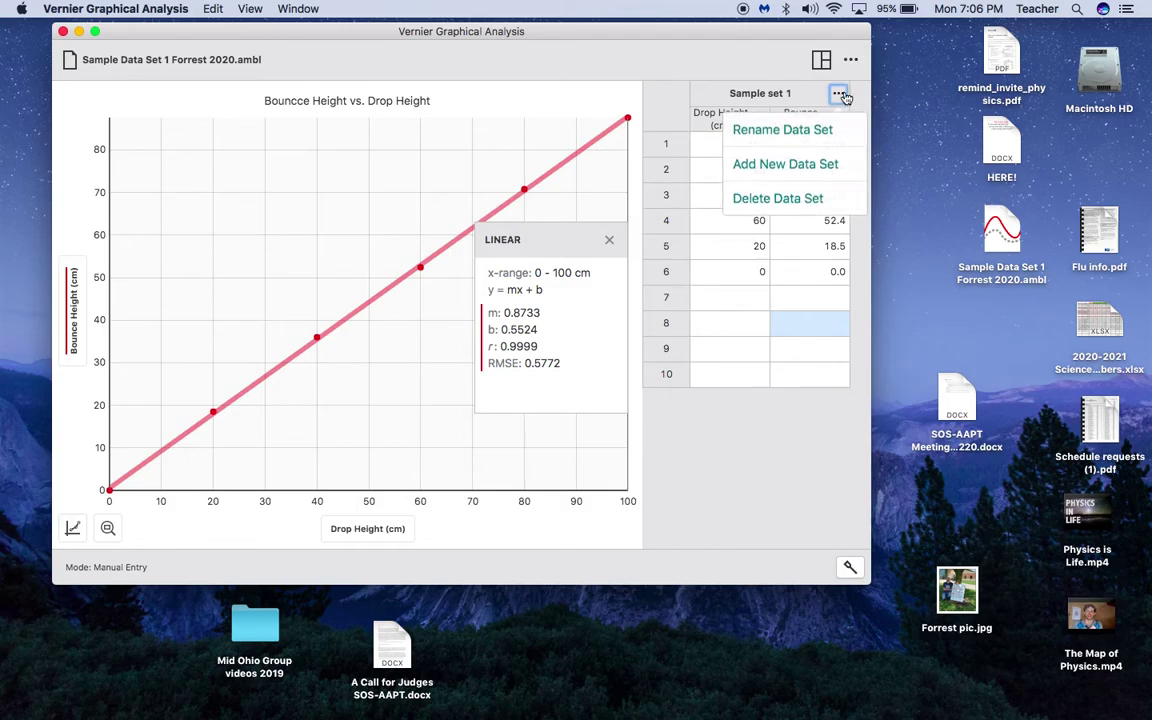
click(731, 66)
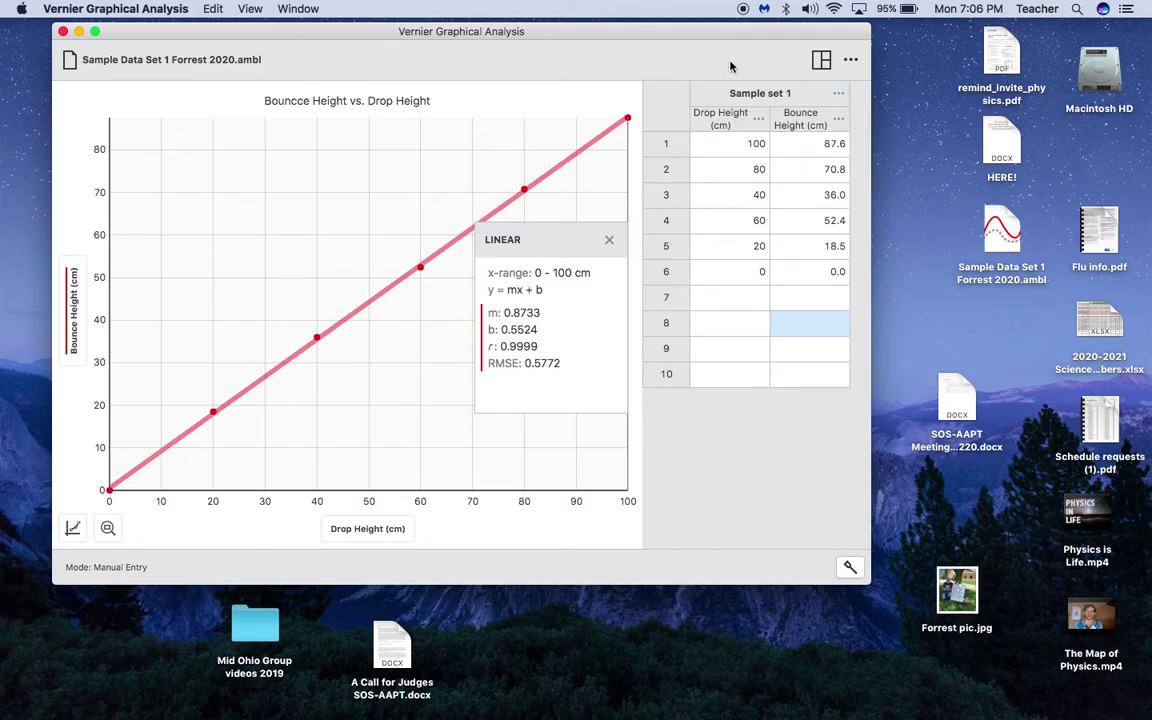
mouse_move(4, 252)
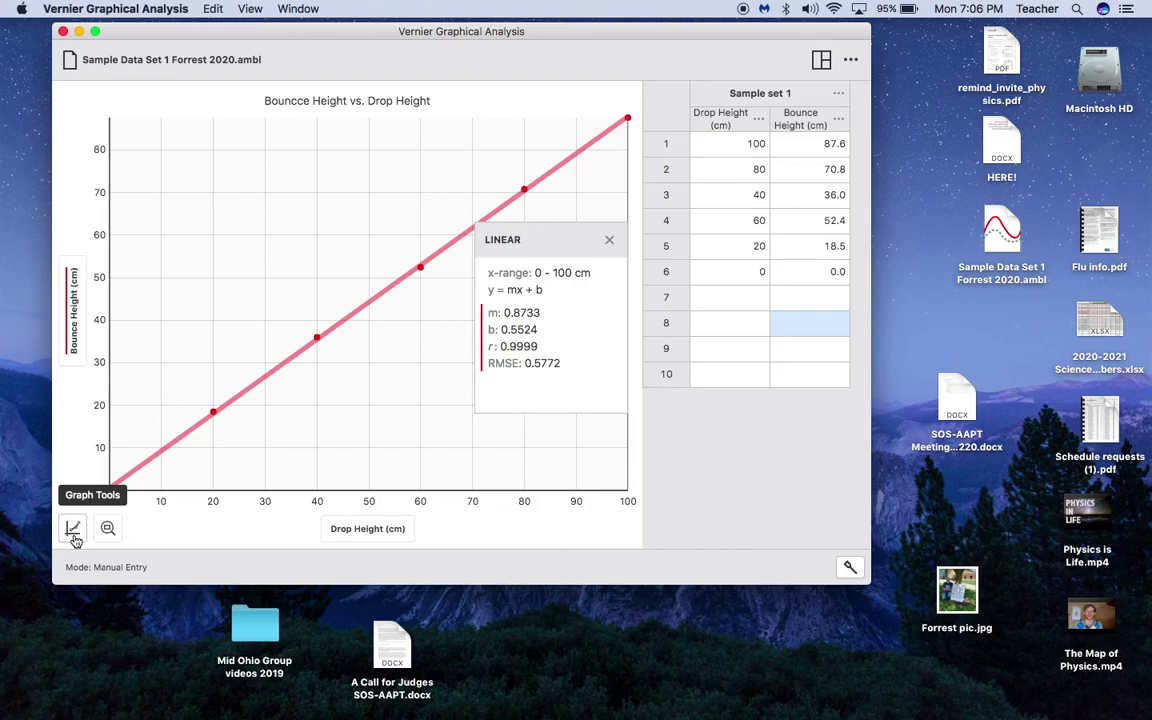
mouse_move(16, 328)
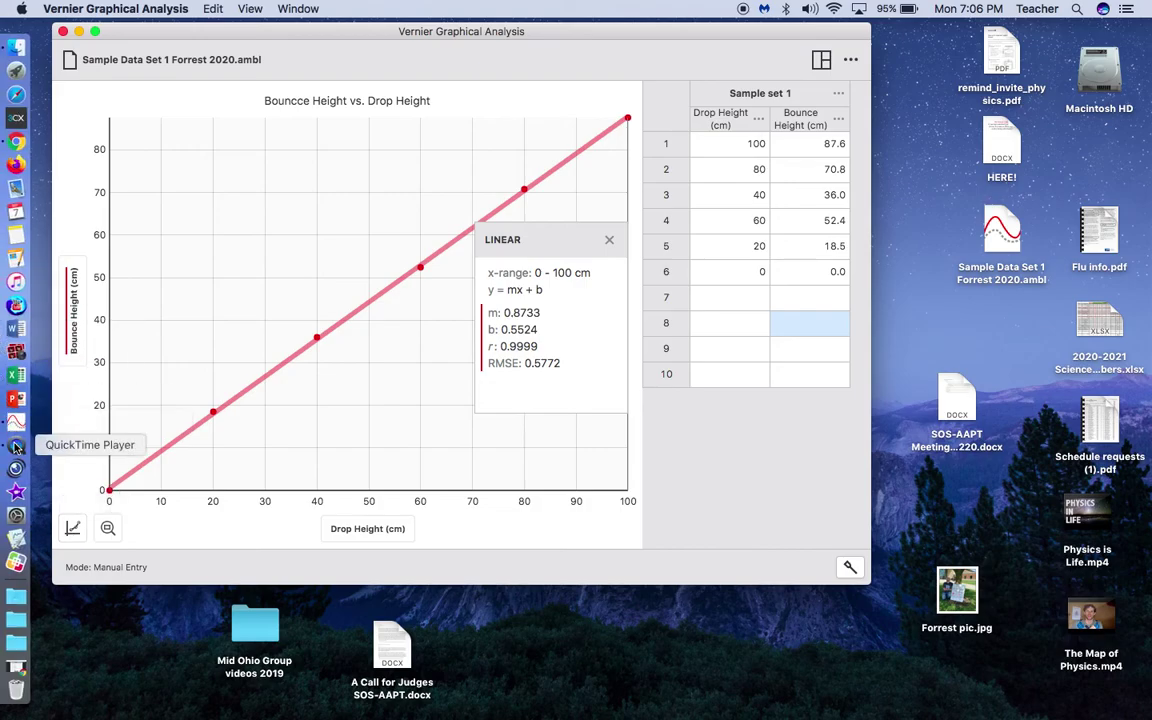